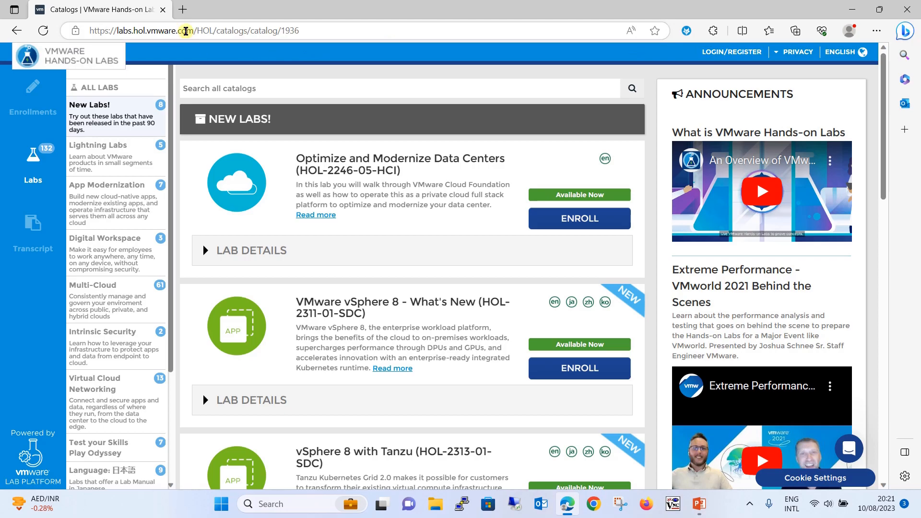
- Log in to the VMware Hands-on Labs account with the lab username and password
left_click_drag(194, 32, 72, 32)
left_click(408, 66)
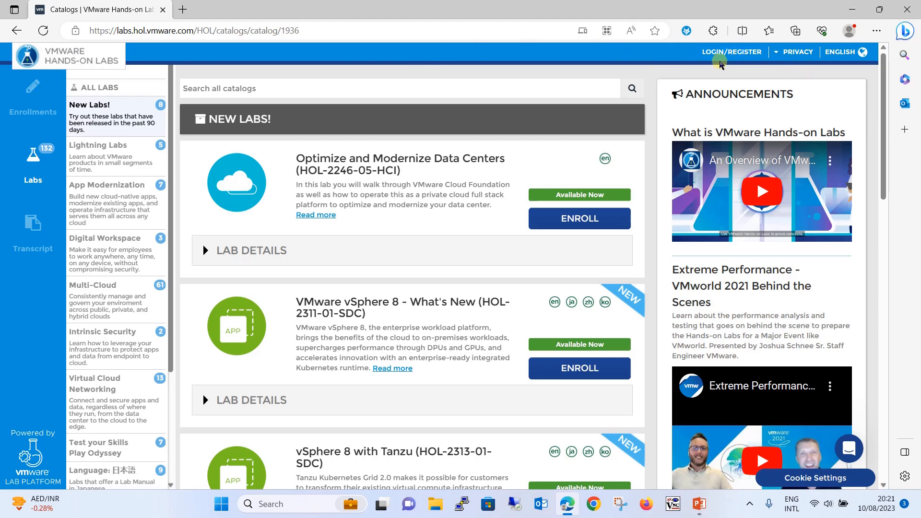
left_click(731, 52)
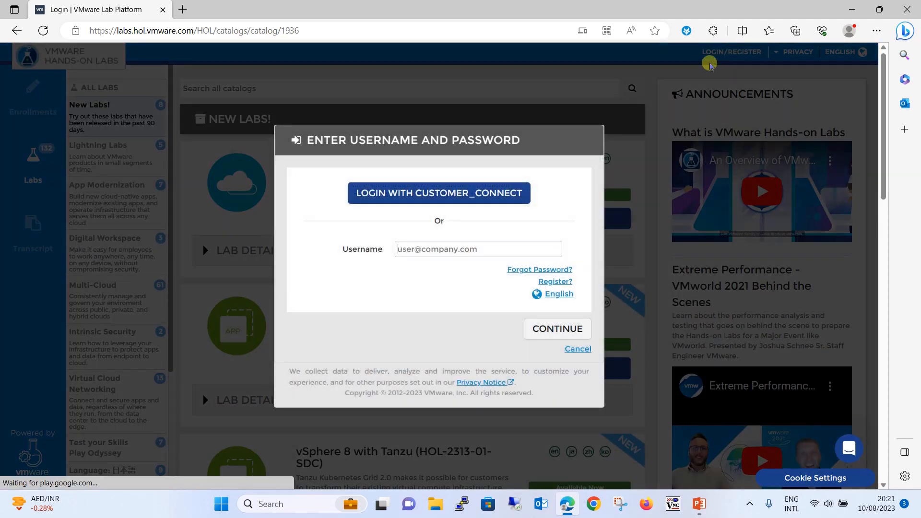
left_click(438, 249)
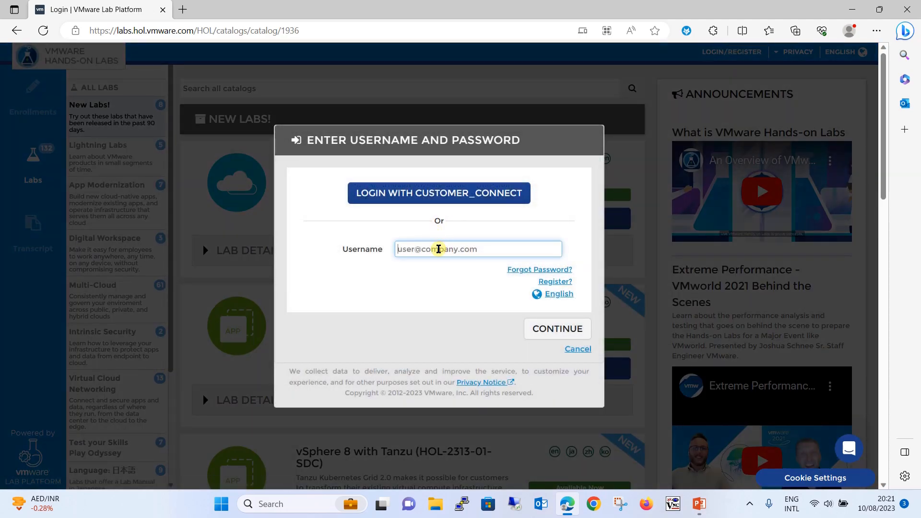
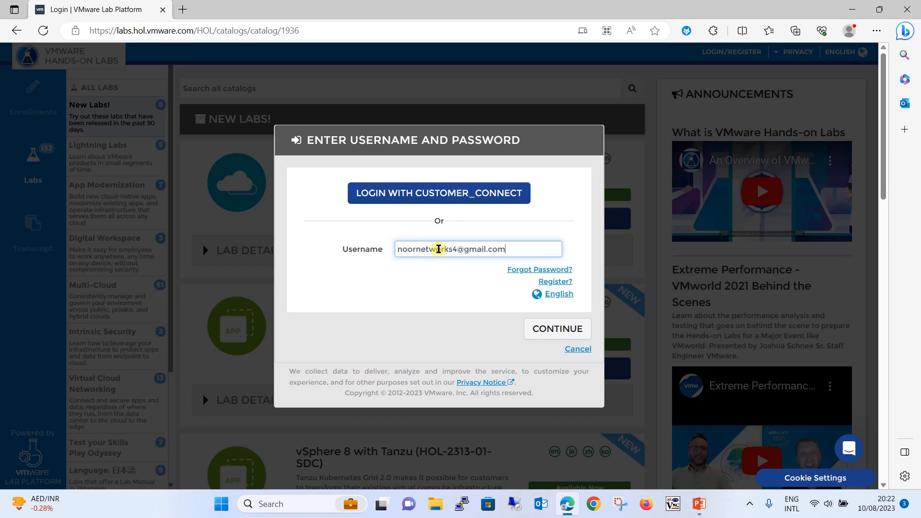
key("Return")
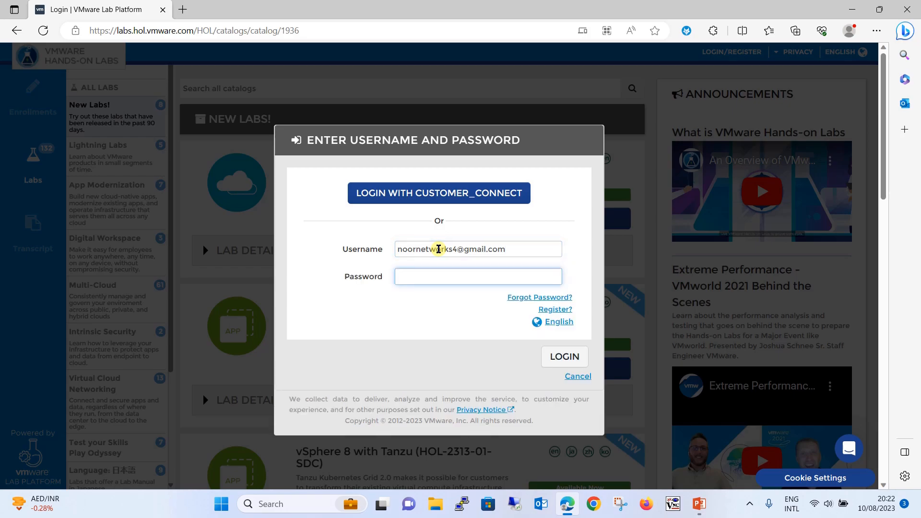
type("•")
key("Return")
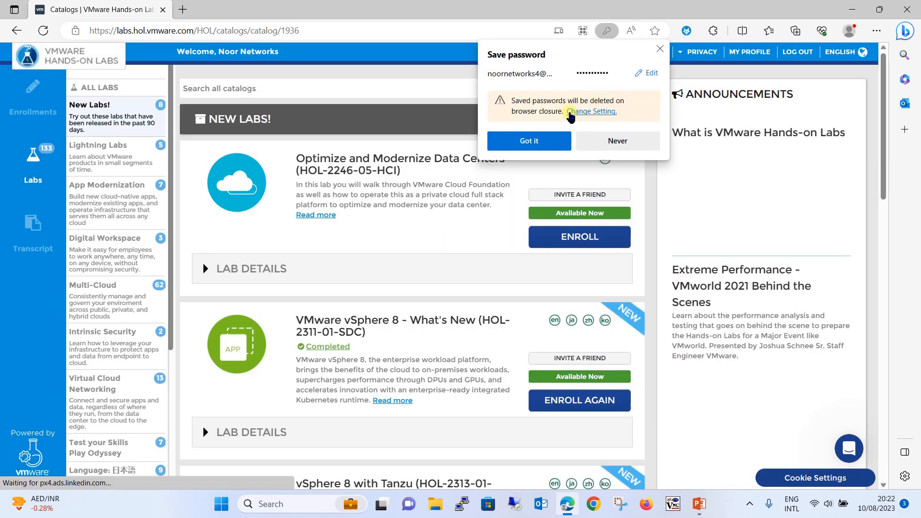
- Decline saving the password and search the lab catalog for '101'
left_click(600, 144)
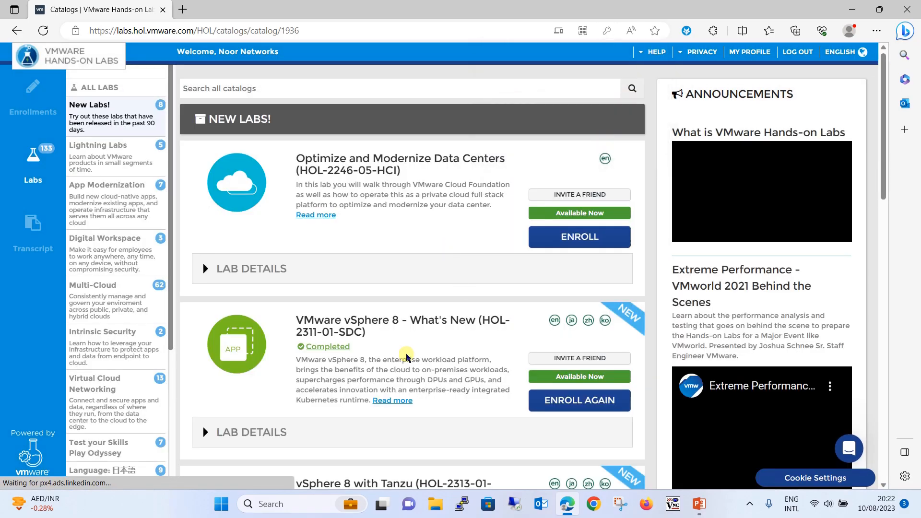
scroll(406, 353, "down", 5)
scroll(406, 353, "up", 5)
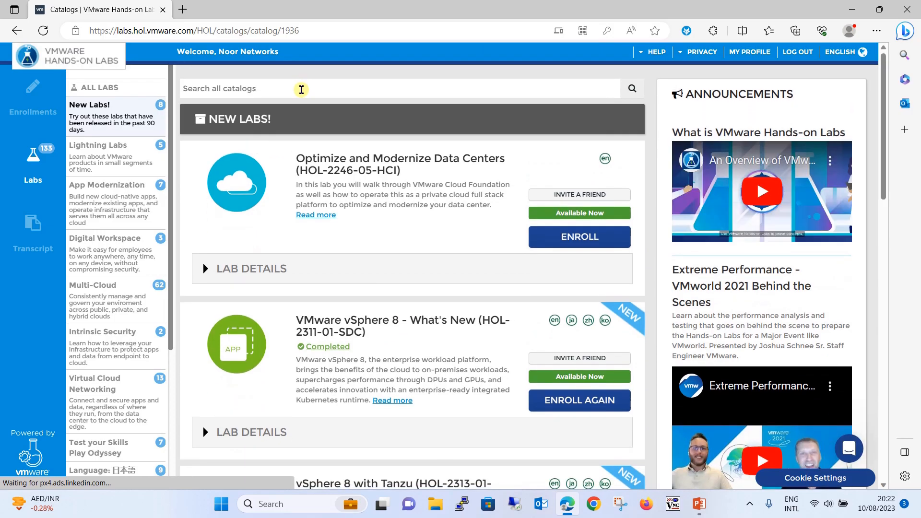
left_click(301, 89)
type("10")
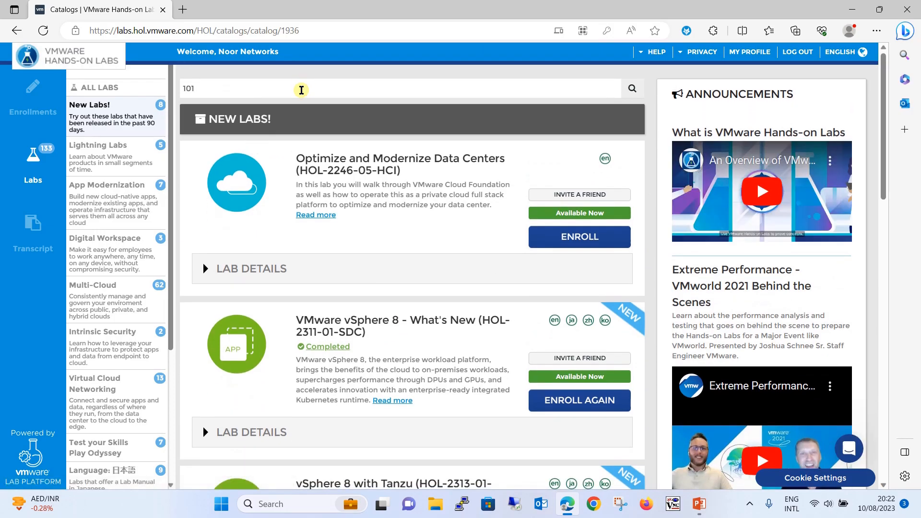
type("1")
key("Return")
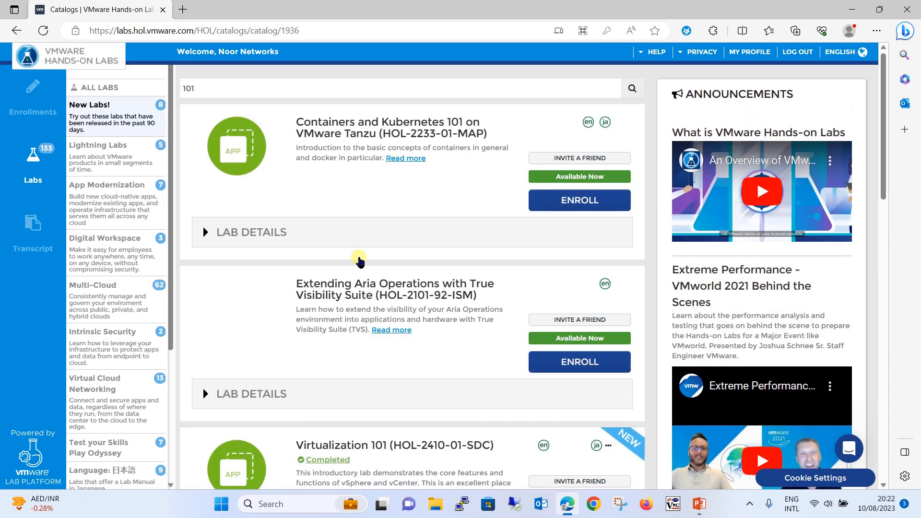
- Re-enroll in Virtualization 101 (HOL-2410-01-SDC) and start the lab
scroll(357, 340, "down", 2)
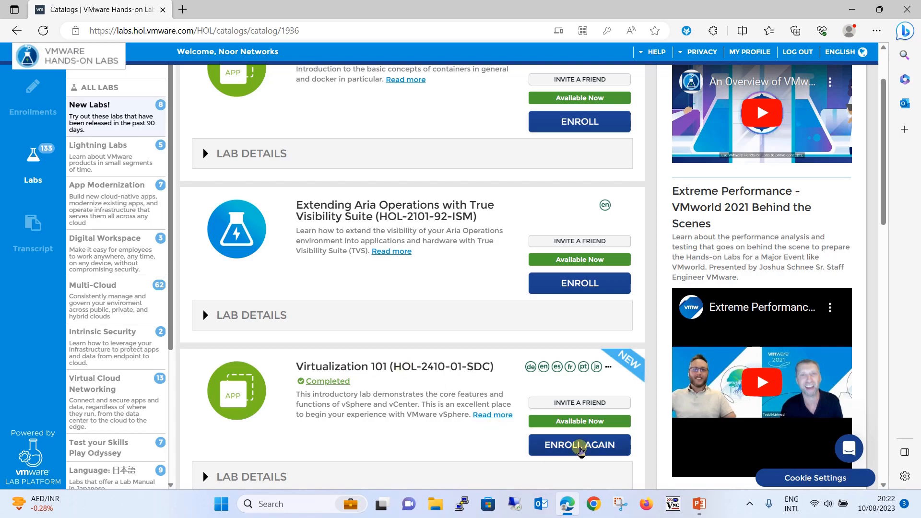
left_click(581, 447)
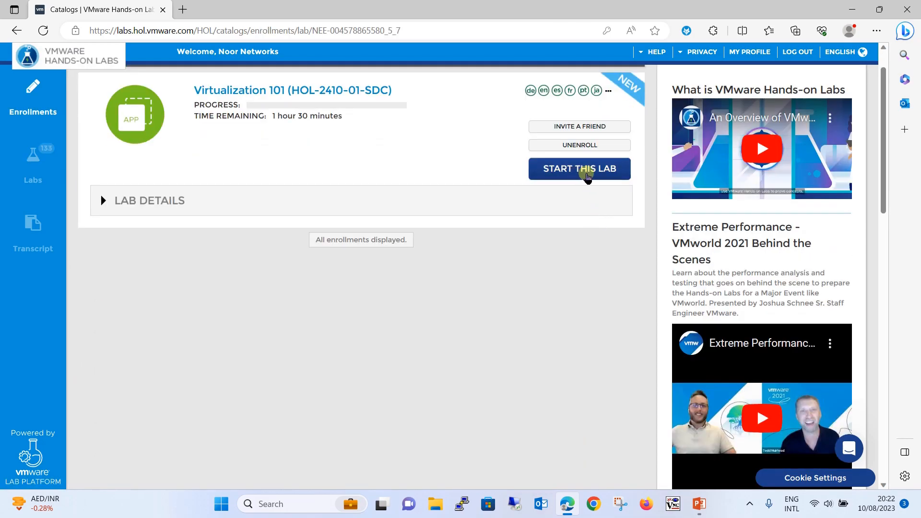
left_click(587, 175)
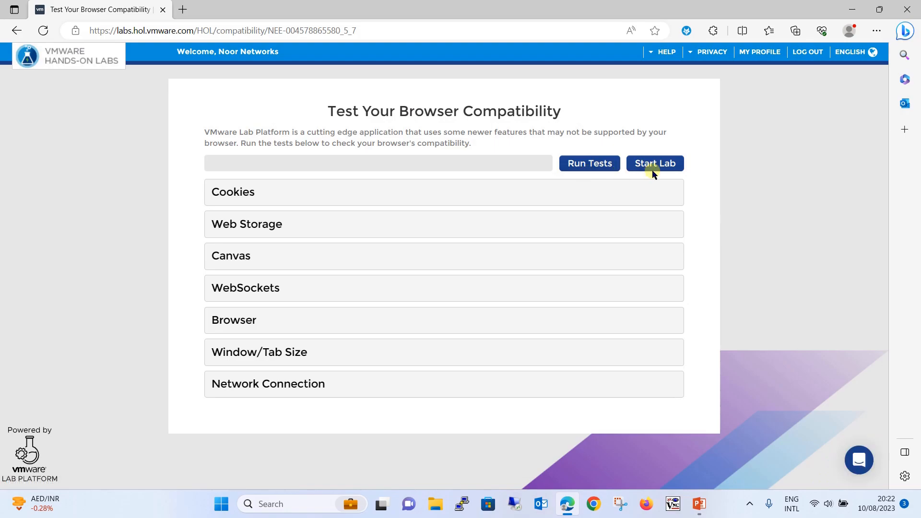
- Launch HOL-2410, close the Manual panel, and extend remaining time to about 09:29:51
left_click(654, 163)
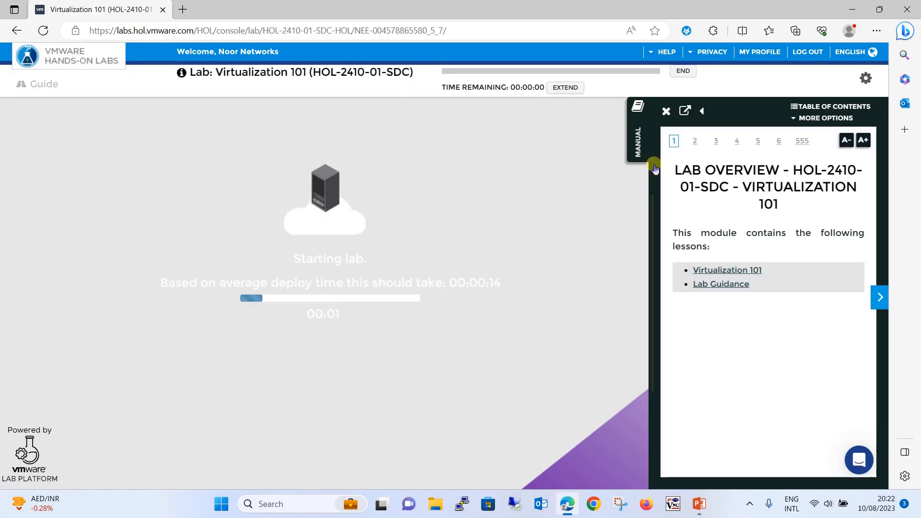
left_click(666, 111)
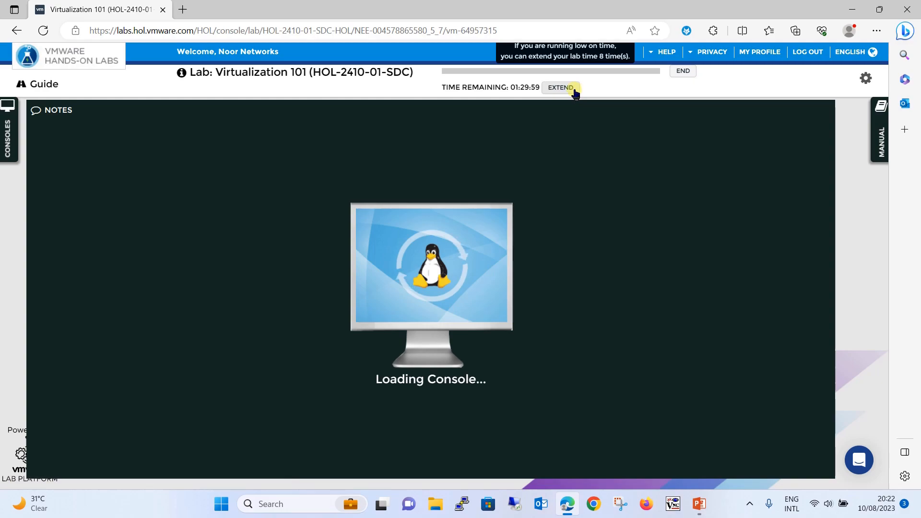
left_click(573, 91)
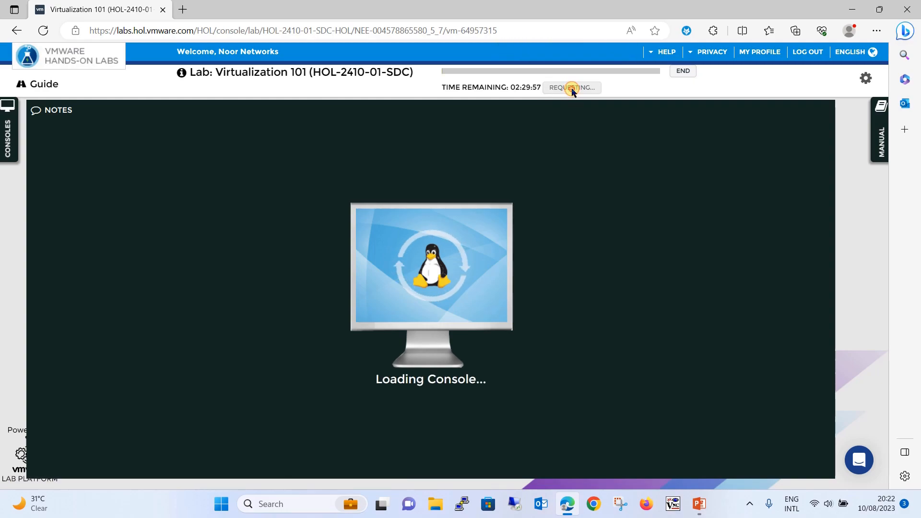
left_click(572, 90)
left_click(572, 89)
left_click(572, 89)
left_click(572, 89)
left_click(572, 89)
left_click(571, 90)
left_click(572, 89)
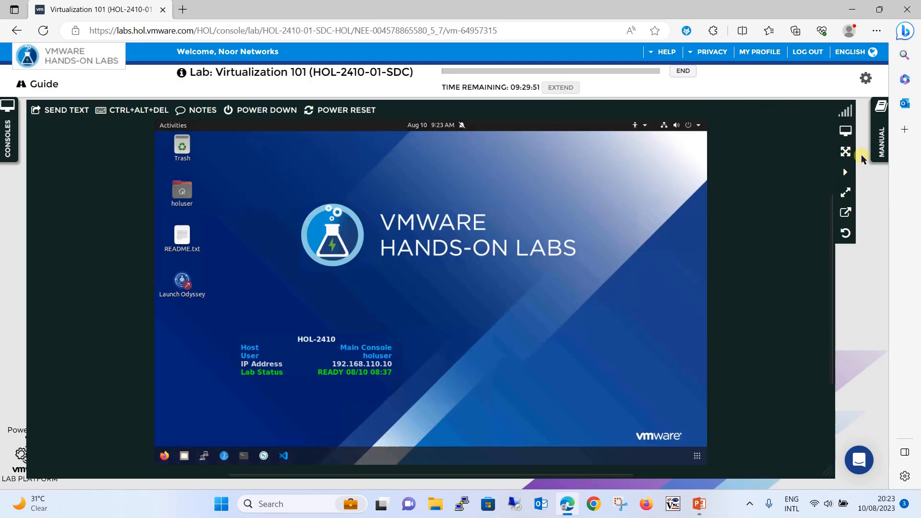
- Maximize the lab console, read the README.txt credentials, then launch Firefox to the vSphere login
left_click(842, 154)
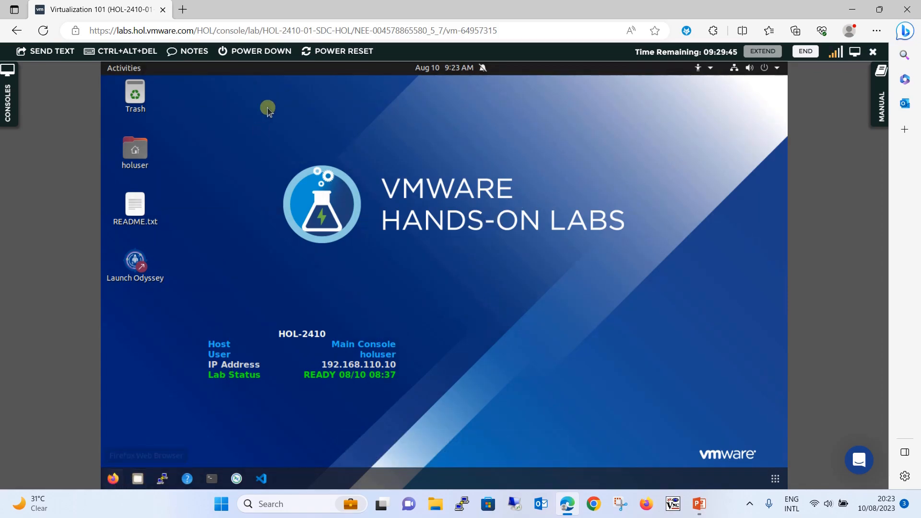
left_click(129, 220)
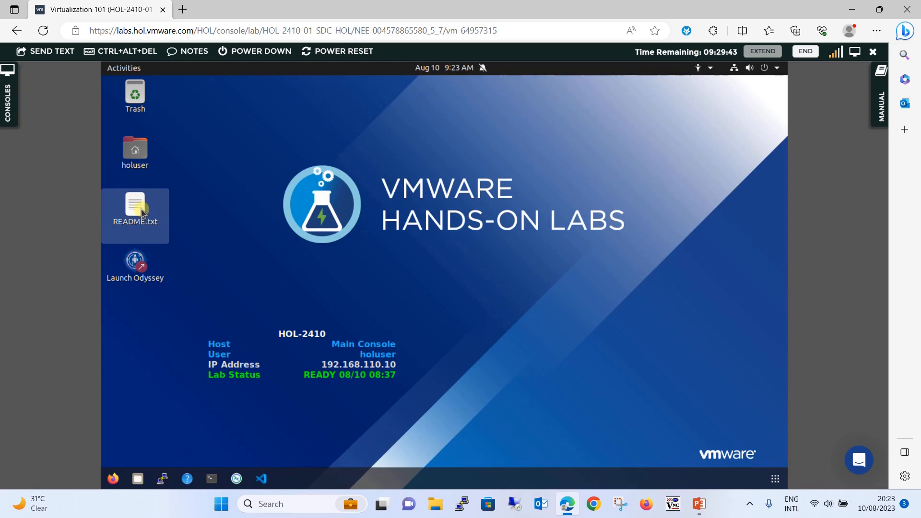
double_click(141, 211)
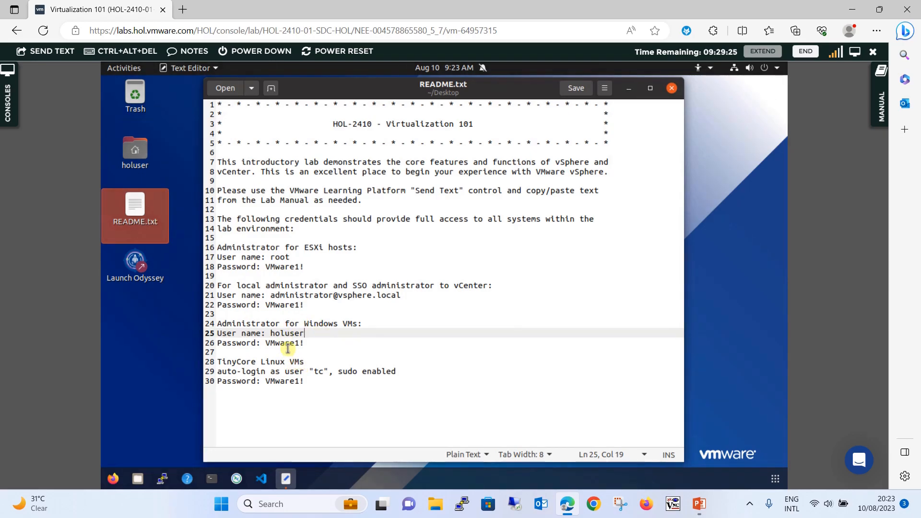
left_click(672, 91)
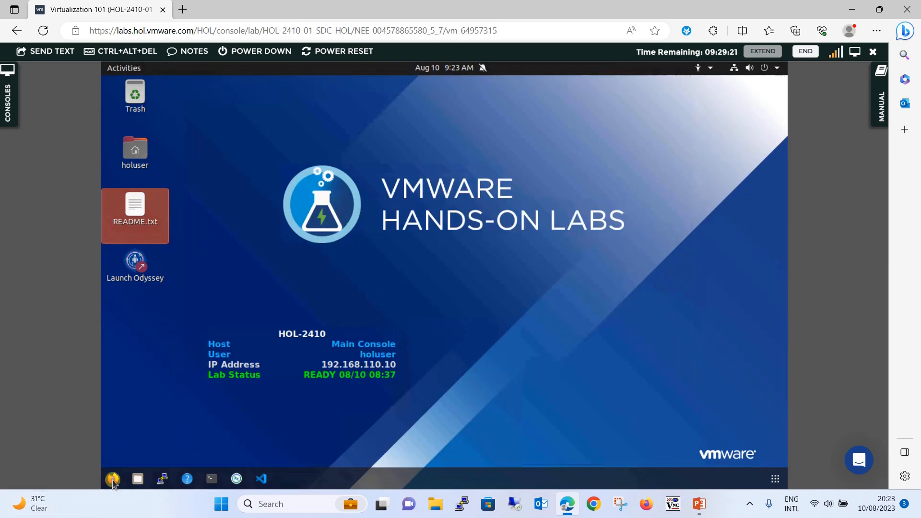
left_click(114, 480)
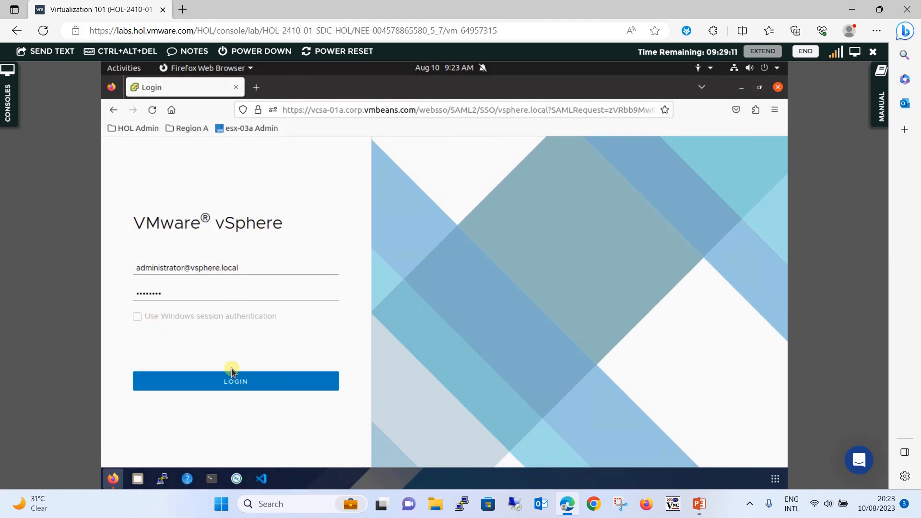
- Log in to vSphere Client as administrator and open the RegionA01-COMP01 cluster
left_click(244, 382)
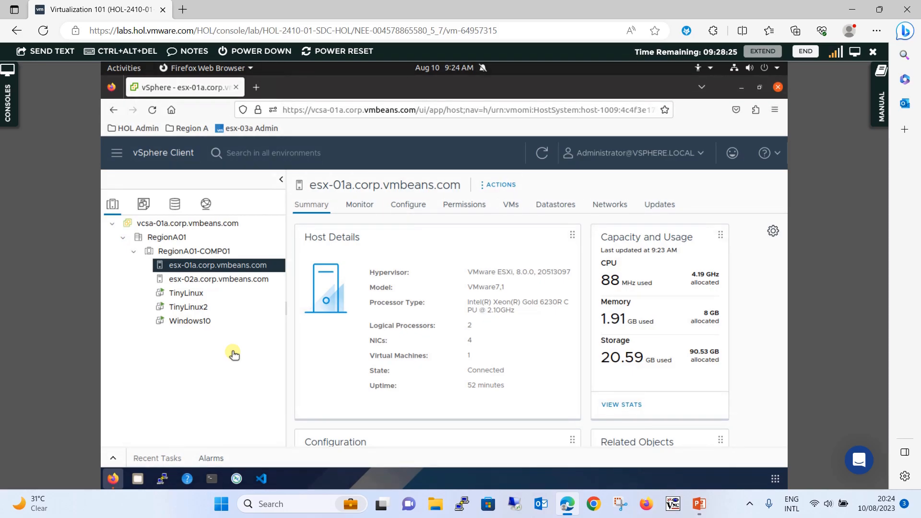
left_click(216, 252)
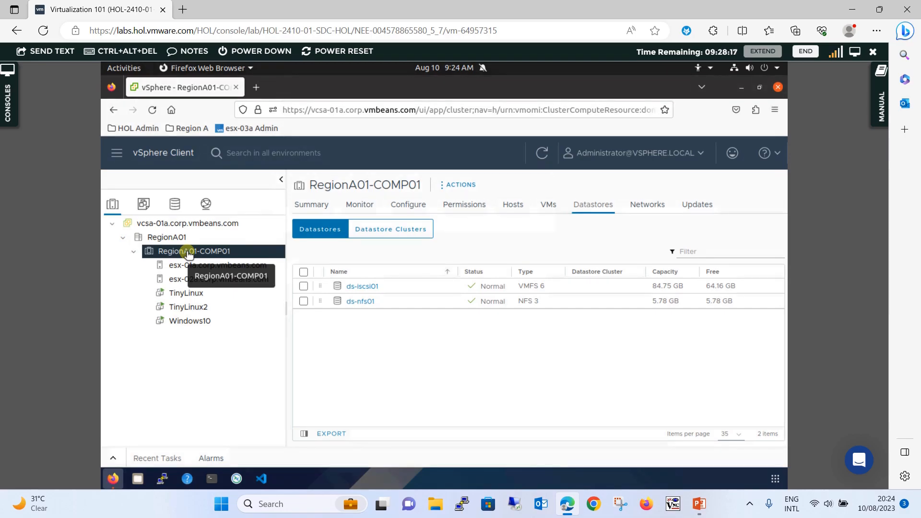
- Start the New Virtual Machine wizard on RegionA01-COMP01 using 'Create a new virtual machine'
right_click(188, 254)
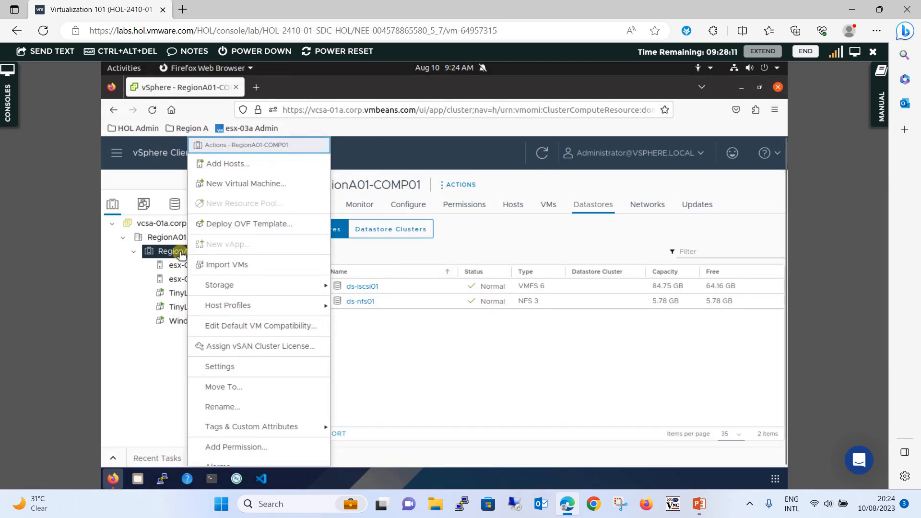
left_click(283, 187)
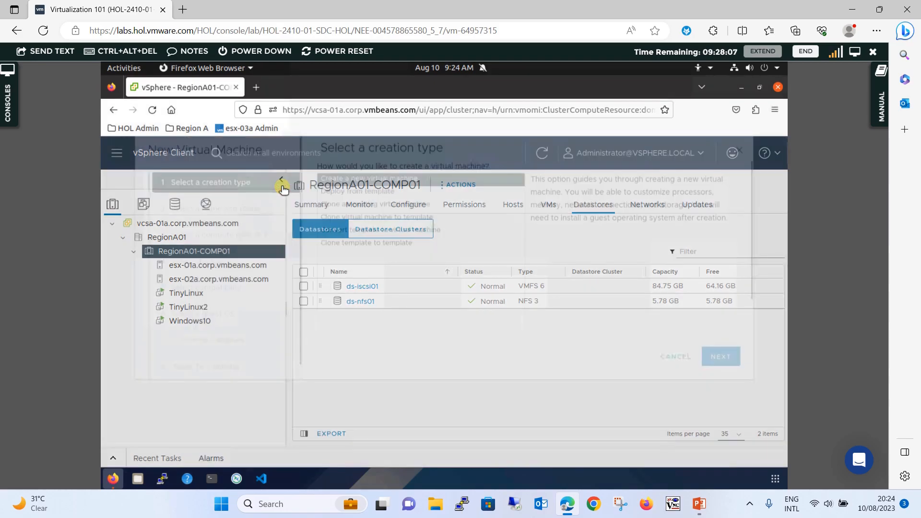
left_click(723, 406)
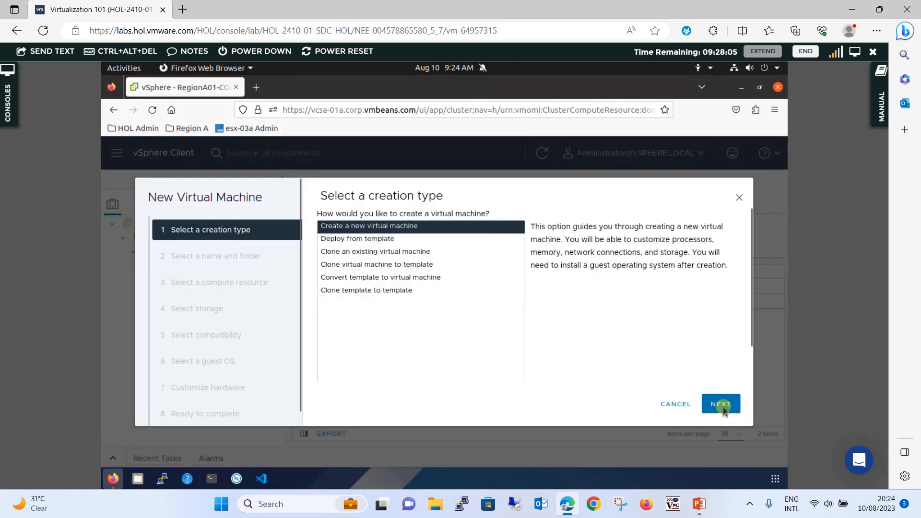
left_click(353, 228)
left_click(728, 405)
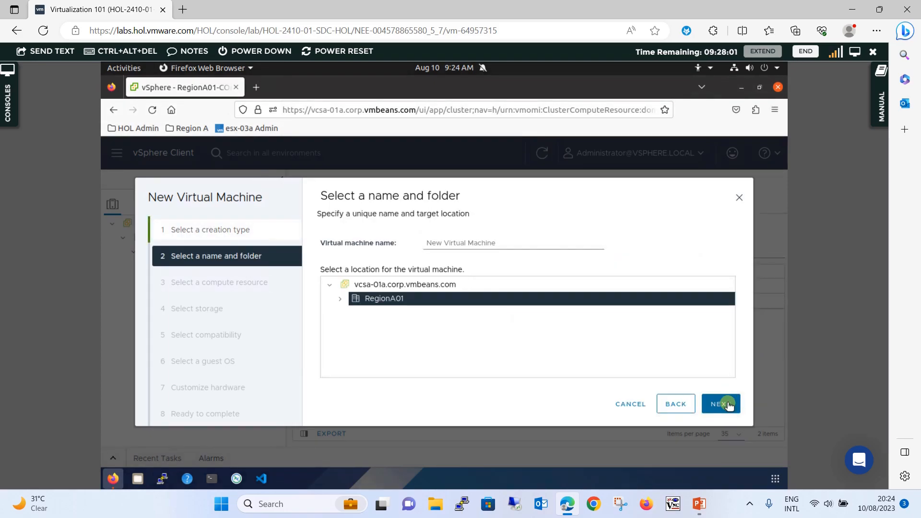
- Name the VM Photon-Linux in the RegionA01 location
left_click_drag(499, 242, 292, 234)
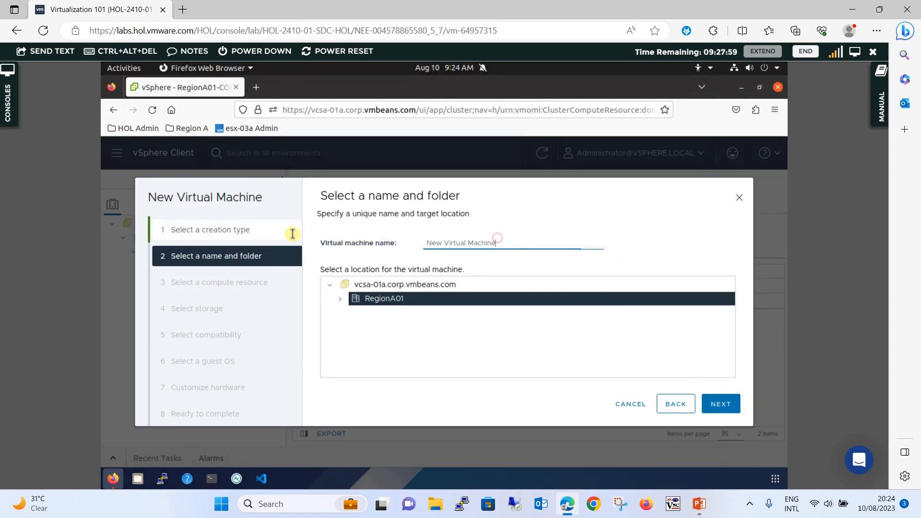
type("o")
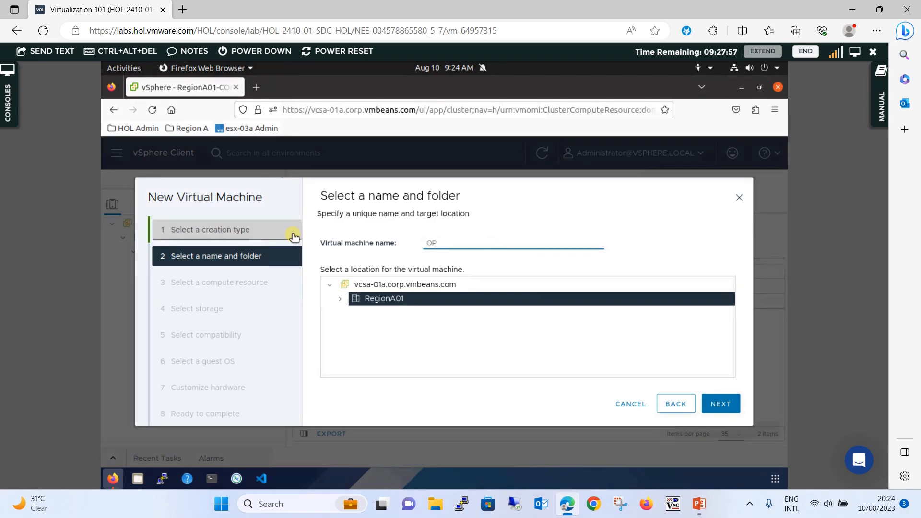
type("Photon-Linux")
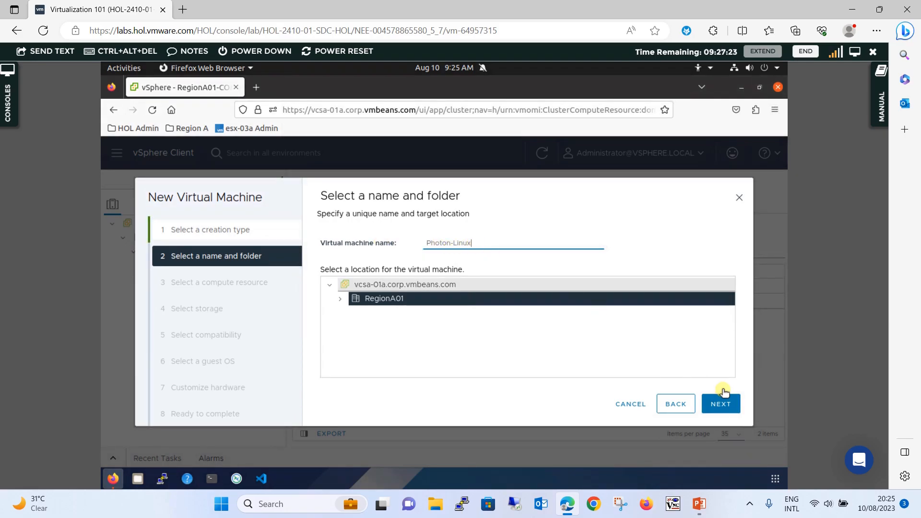
left_click(724, 402)
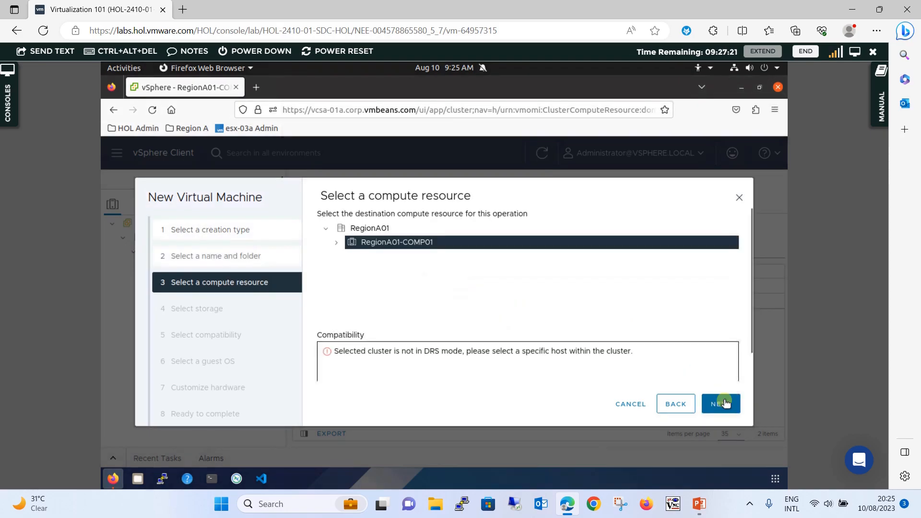
- Choose host esx-01a.corp.vmbeans.com in RegionA01-COMP01 as the compute resource
left_click(338, 245)
left_click(415, 257)
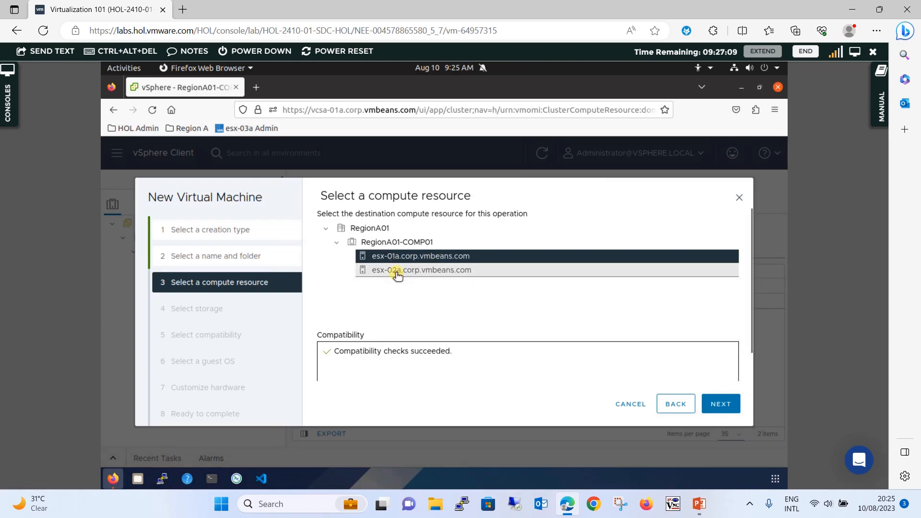
left_click(397, 273)
left_click(419, 260)
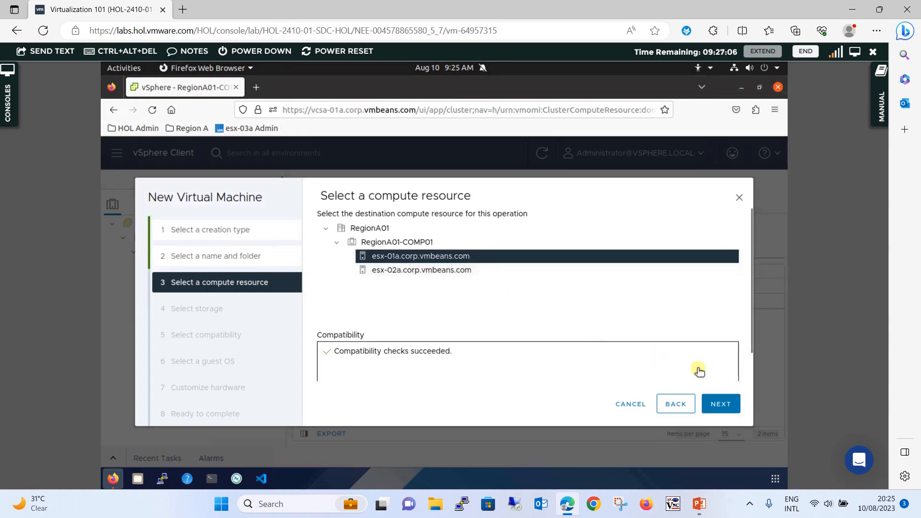
left_click(733, 406)
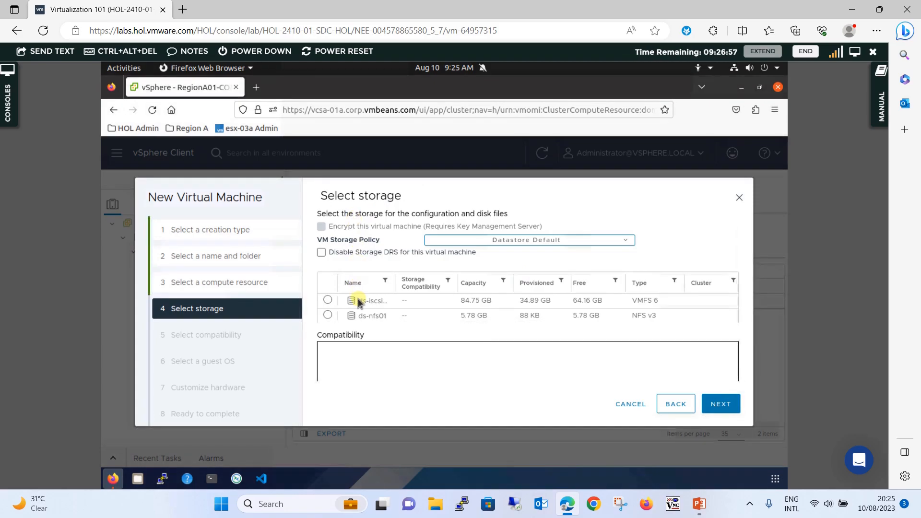
- Select the ds-iscsi datastore and accept ESXi 8.0 and later compatibility
left_click(328, 301)
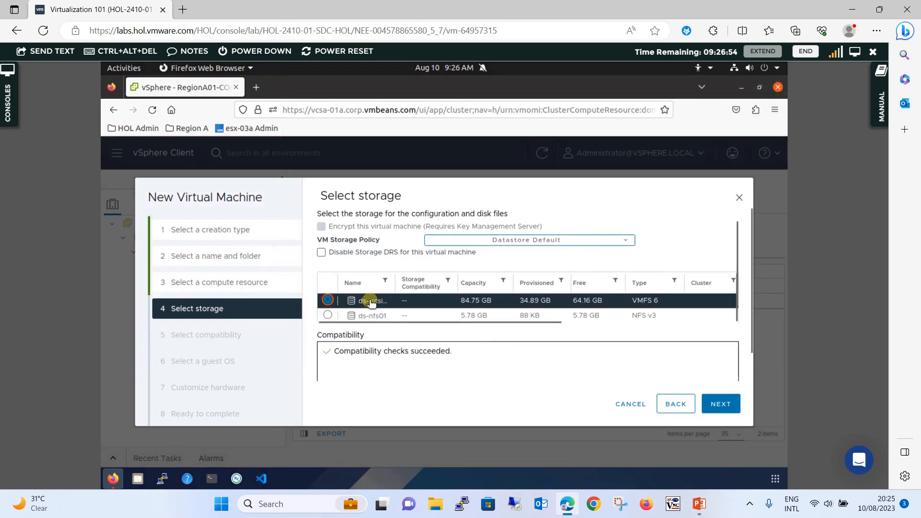
left_click(719, 405)
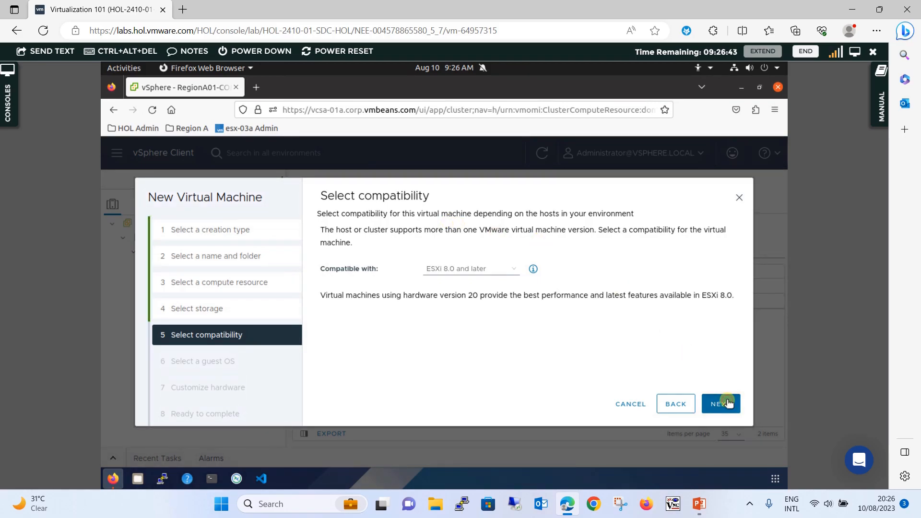
left_click(727, 403)
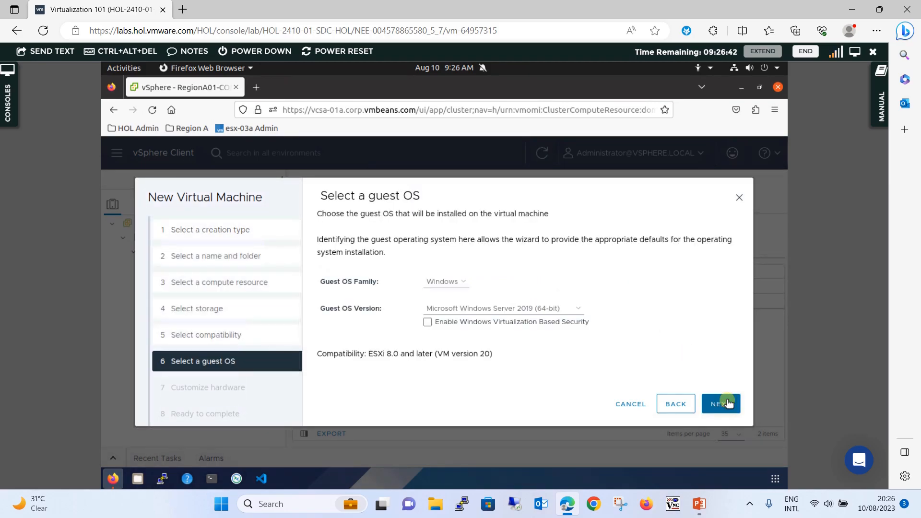
- Set the guest OS family to Linux and version to VMware Photon OS (64-bit)
left_click(449, 282)
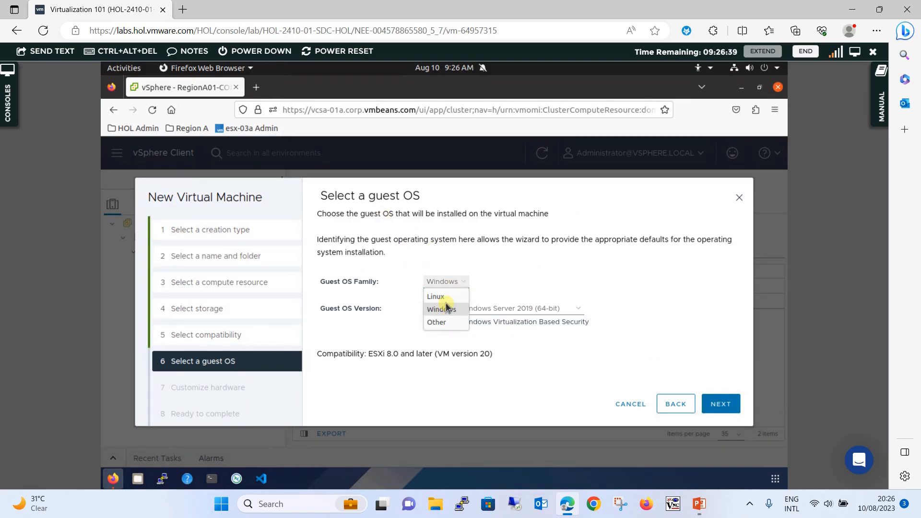
left_click(443, 298)
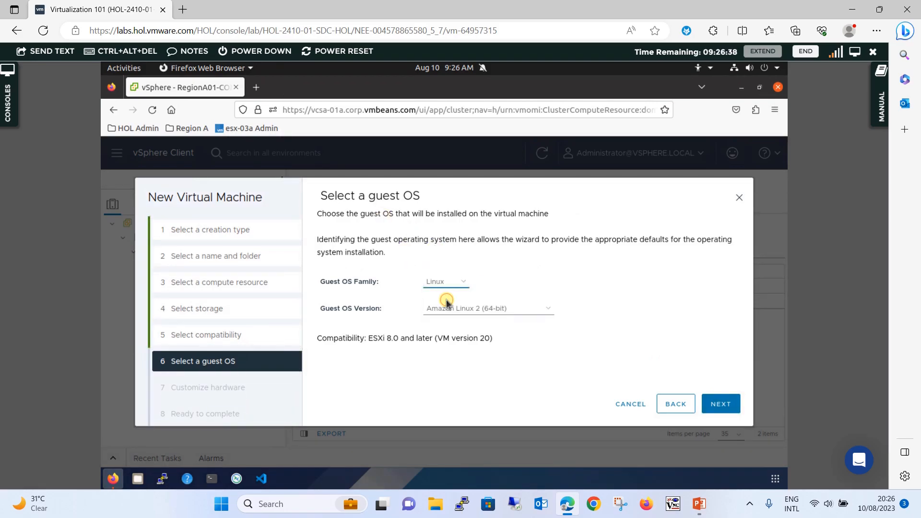
left_click(476, 311)
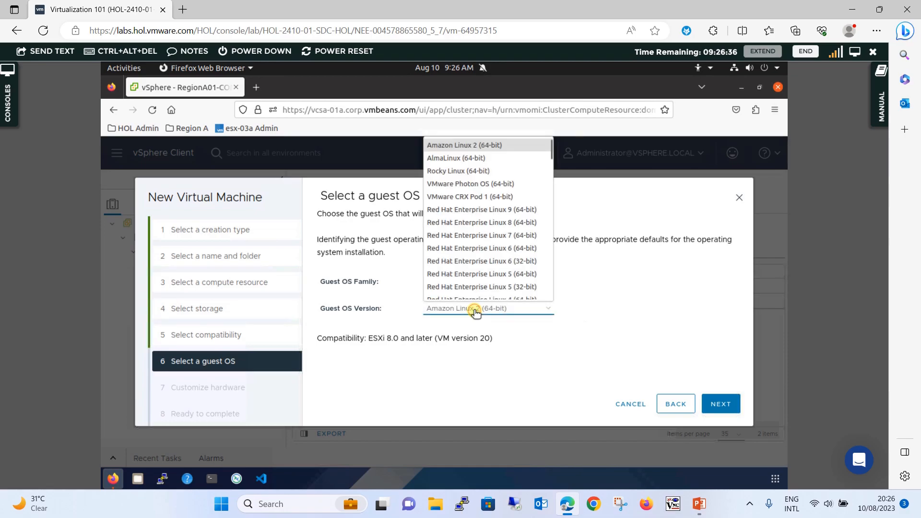
left_click(478, 184)
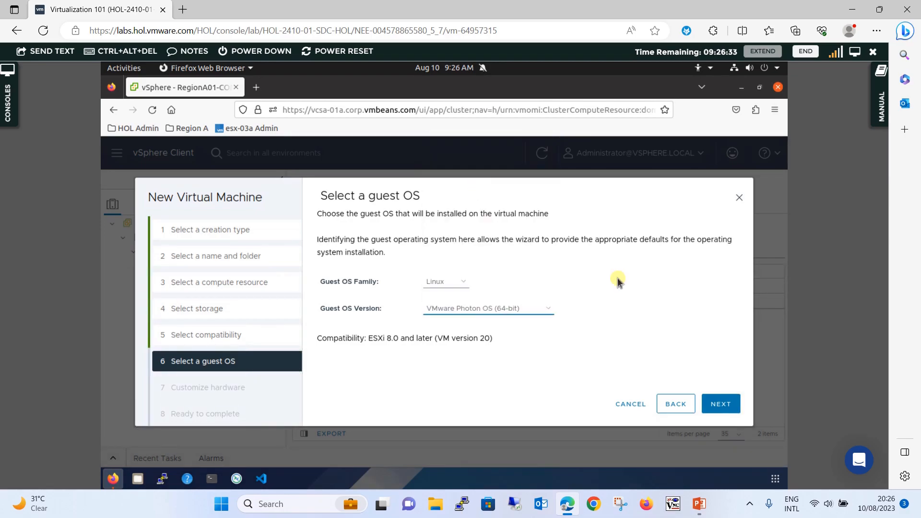
- Keep the default hardware (1 CPU, 2 GB memory, 16 GB disk) and finish creating Photon-Linux
left_click(721, 404)
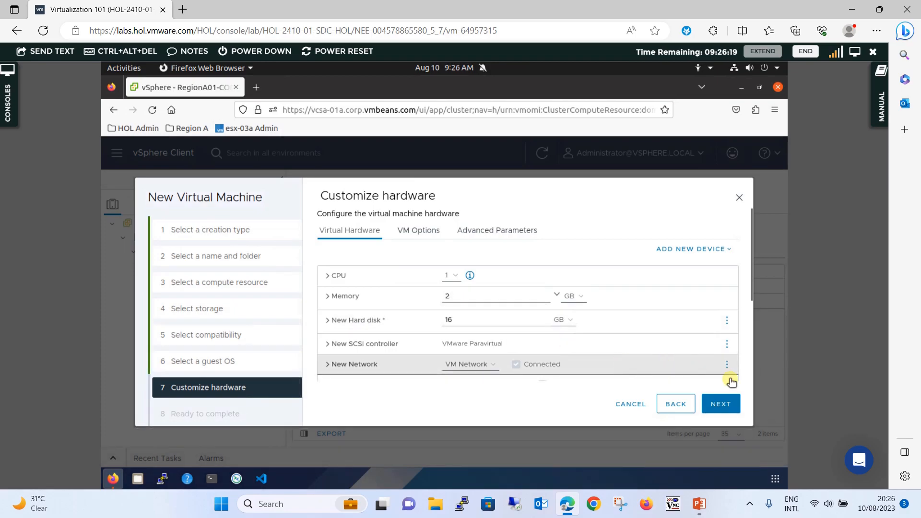
left_click(733, 406)
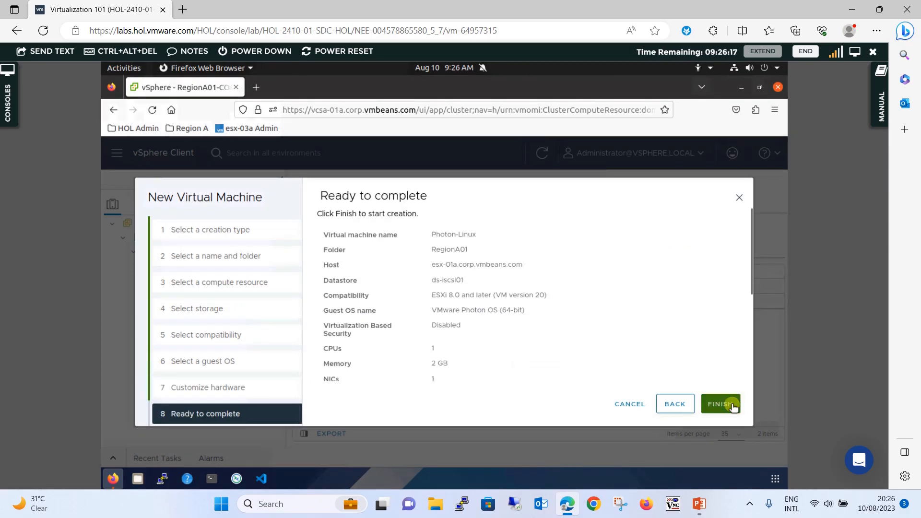
left_click(721, 404)
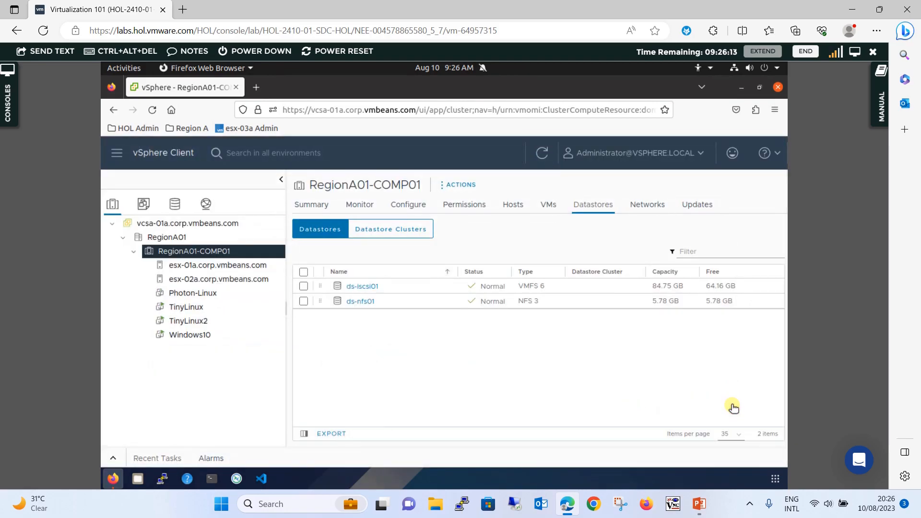
- Select Photon-Linux in the inventory to view its Summary, then open its Actions menu
left_click(213, 293)
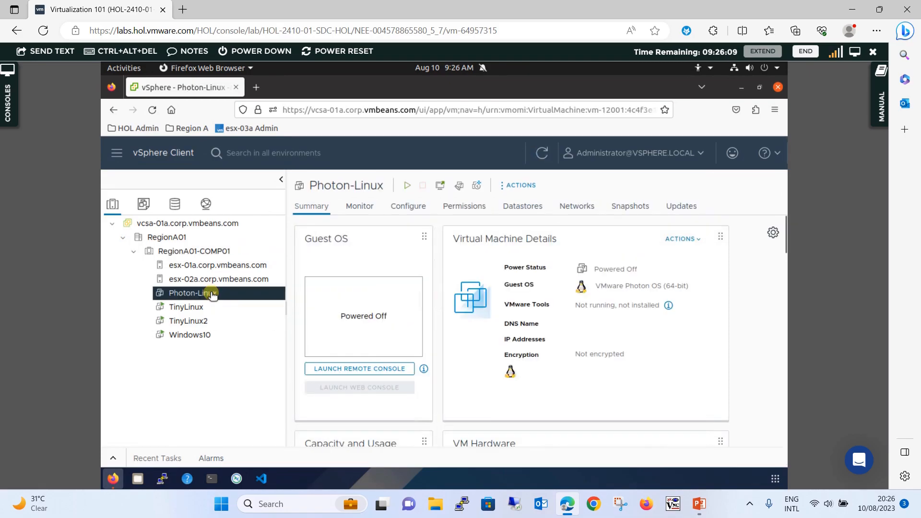
right_click(213, 293)
left_click_drag(207, 293, 195, 294)
left_click(196, 294)
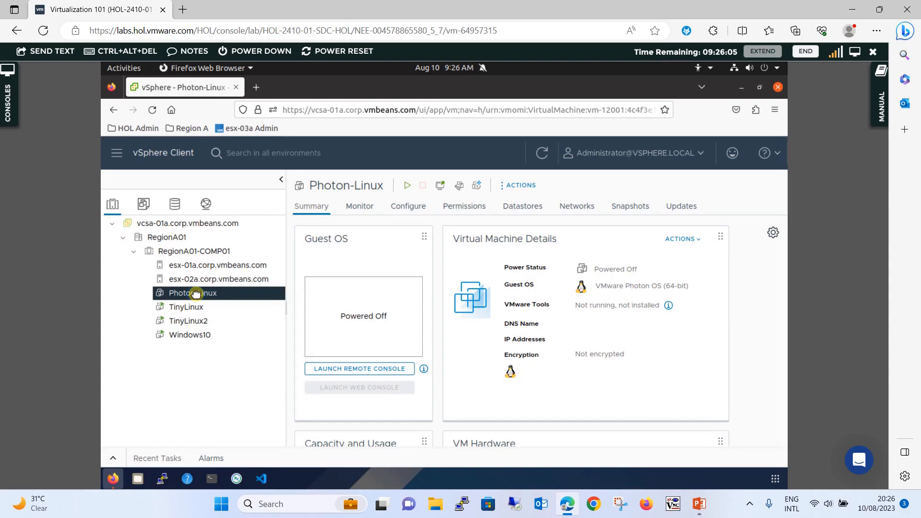
right_click(198, 296)
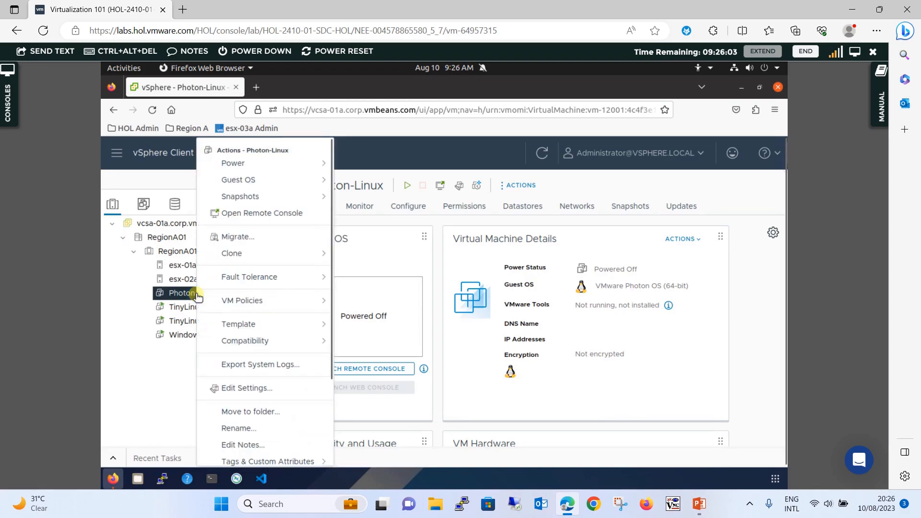
- In Photon-Linux's Edit Settings, expand Memory and enable Memory Hot Plug
left_click(234, 388)
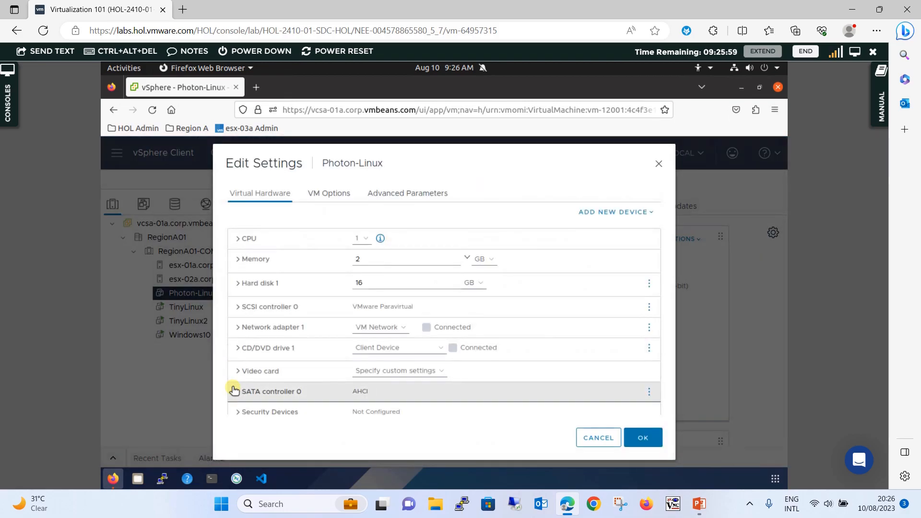
left_click(239, 260)
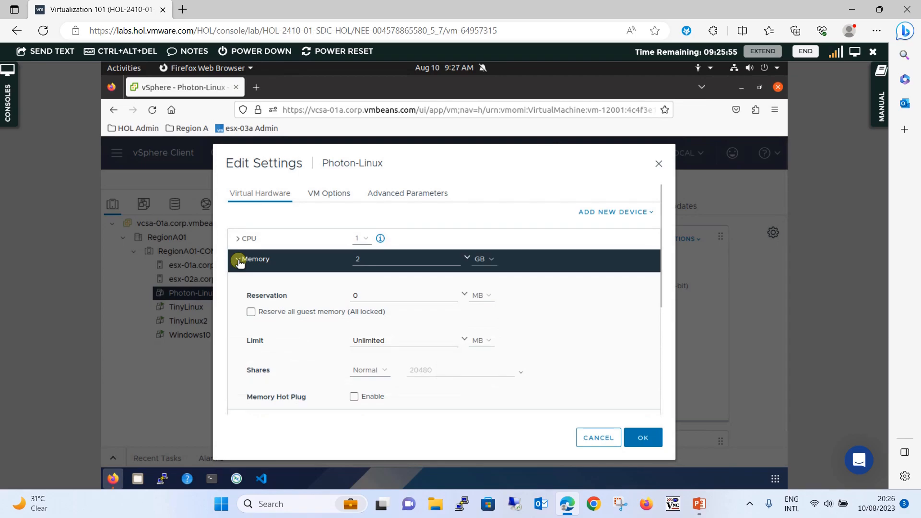
left_click(238, 260)
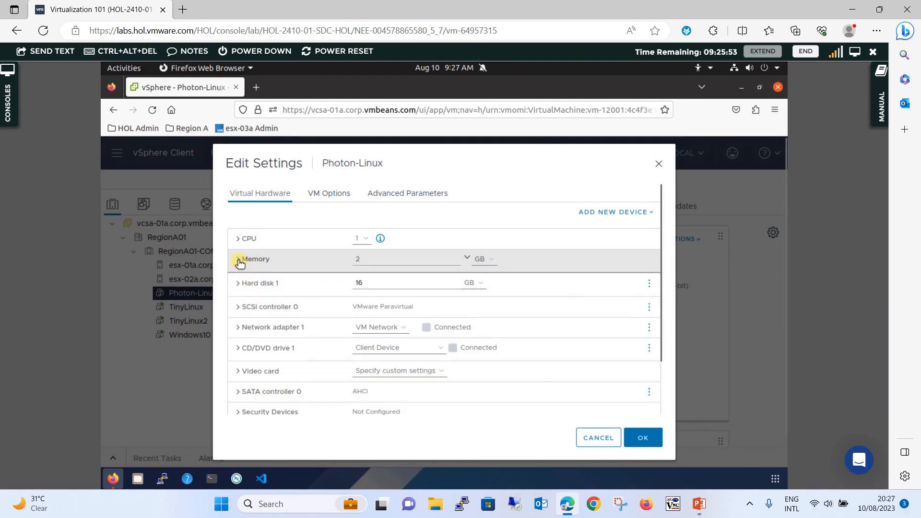
left_click(238, 260)
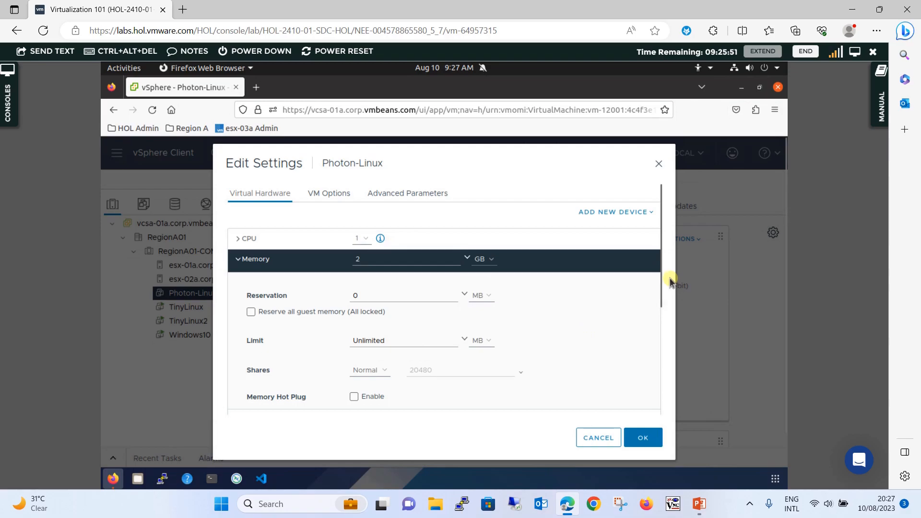
left_click_drag(660, 272, 661, 298)
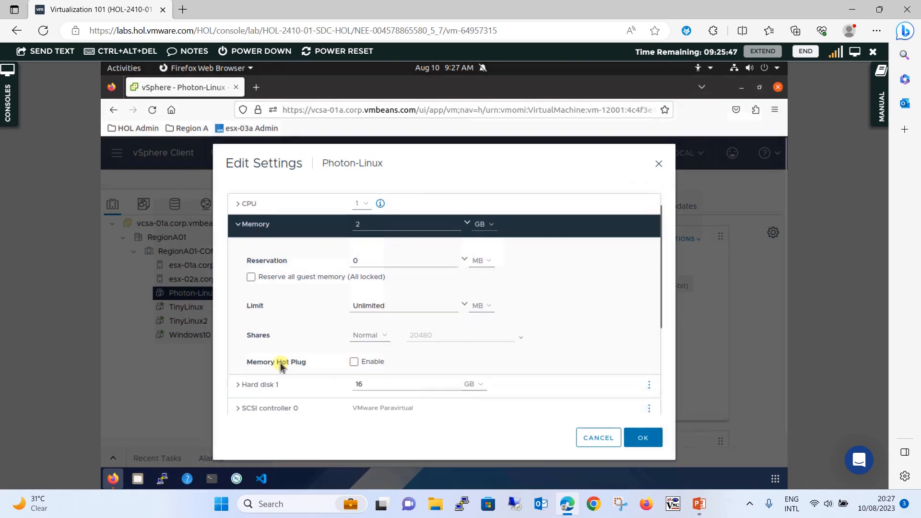
left_click(354, 362)
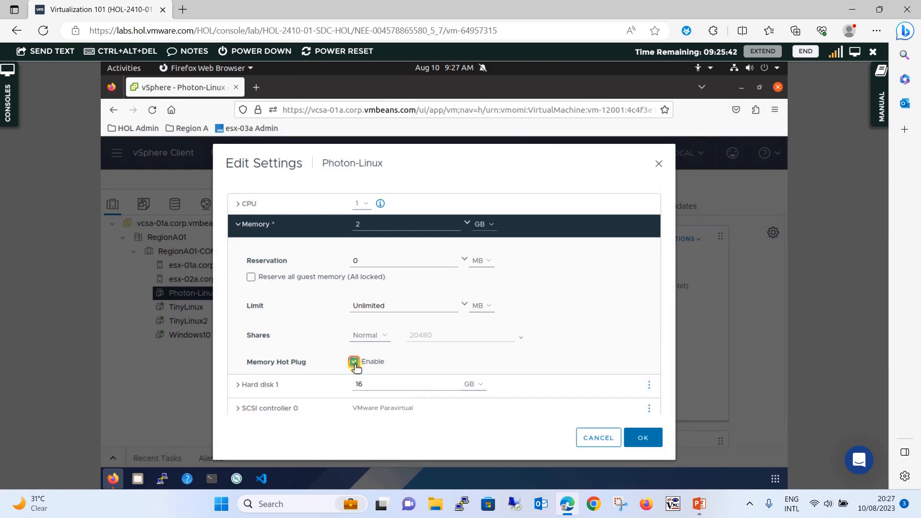
- Collapse Memory and review the CPU settings, leaving CPU at 1
left_click(237, 225)
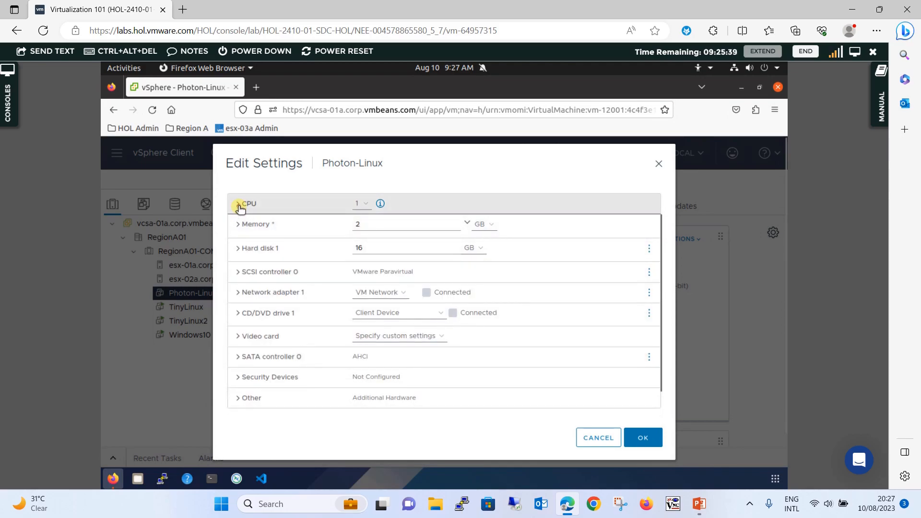
left_click(238, 205)
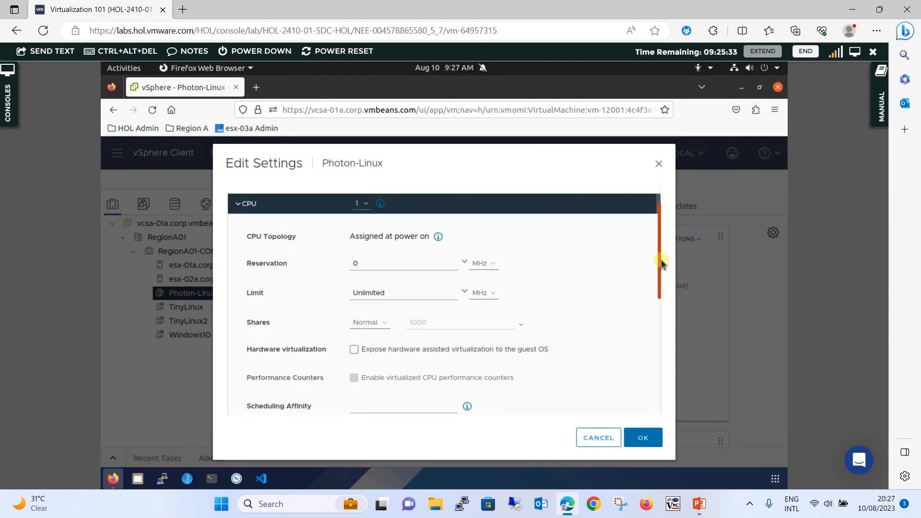
left_click_drag(661, 292, 662, 209)
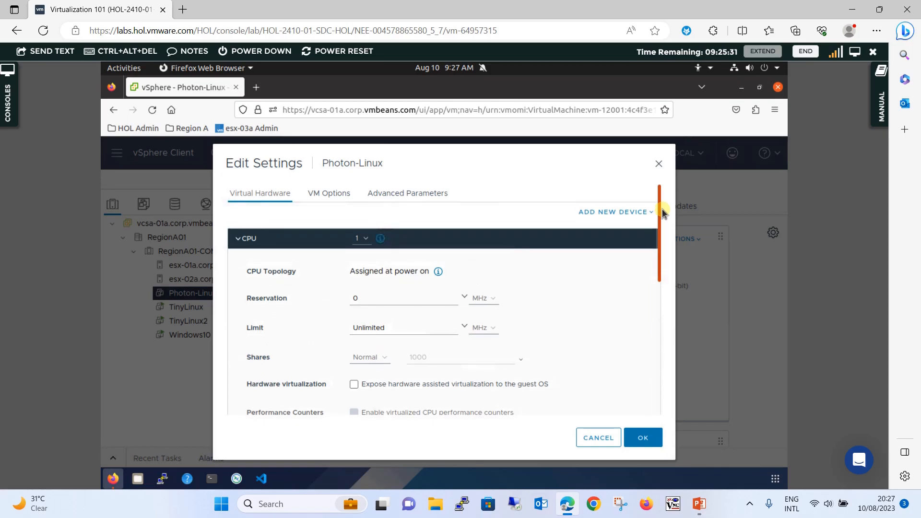
left_click(240, 239)
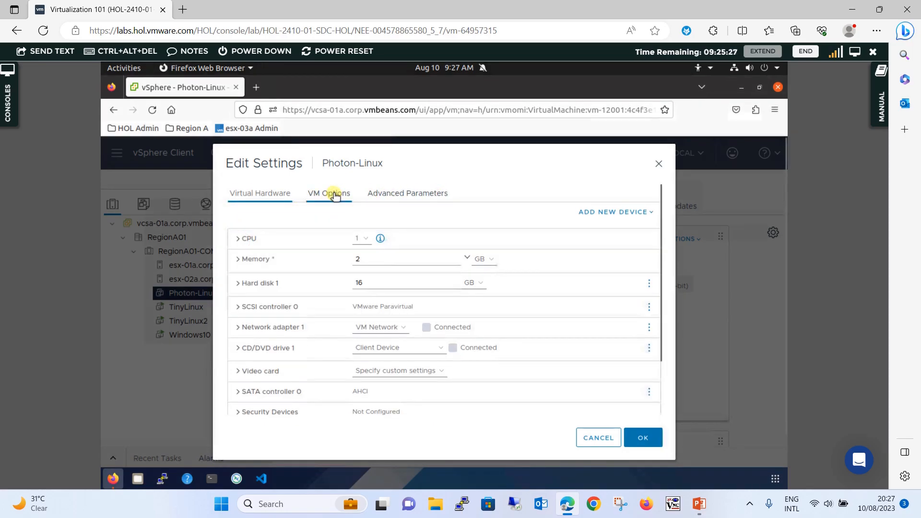
- Enable CPU Hot Add under CPU Topology in VM Options and save the settings
left_click(335, 193)
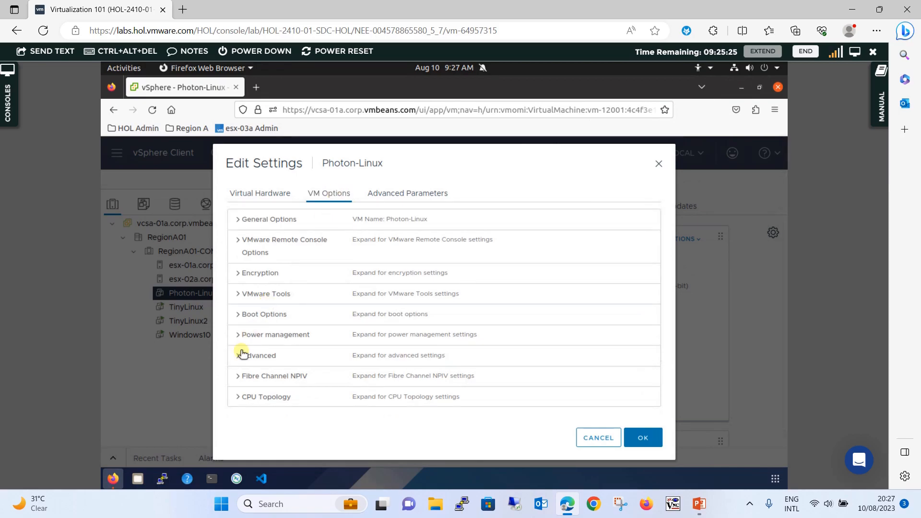
left_click(239, 397)
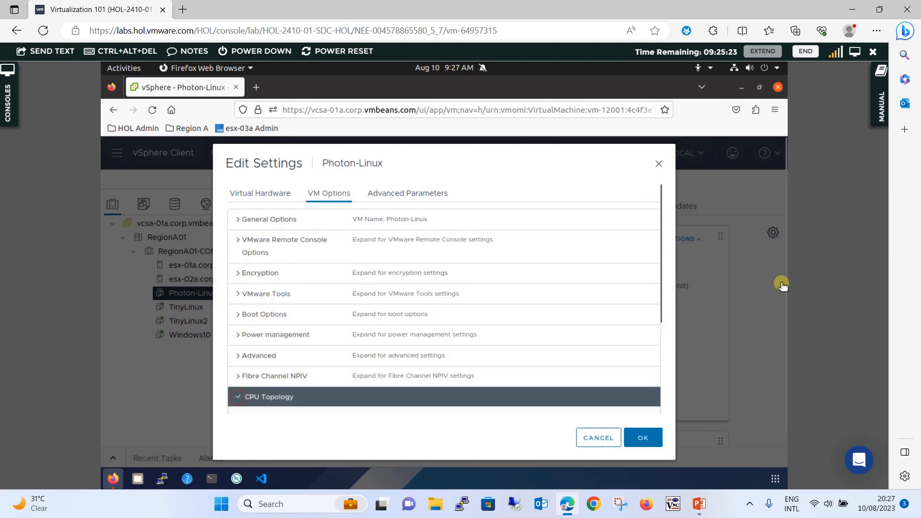
left_click_drag(659, 292, 657, 355)
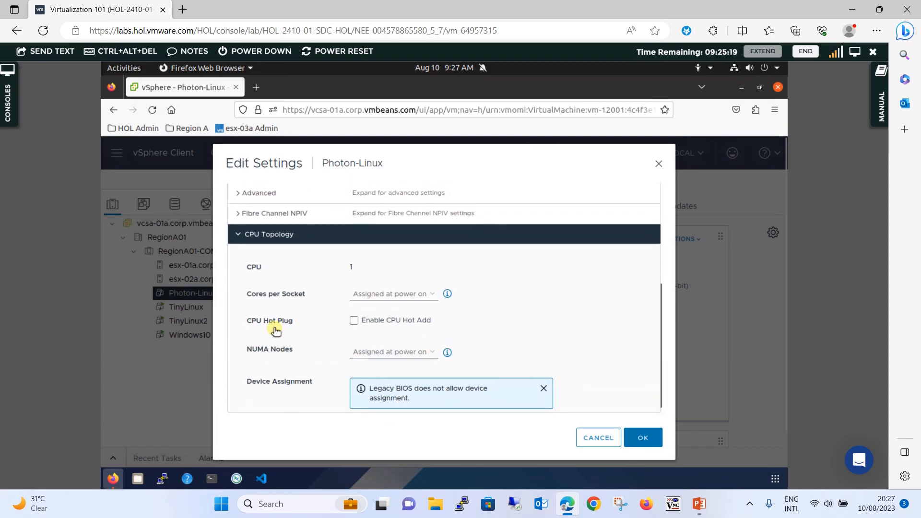
left_click(355, 322)
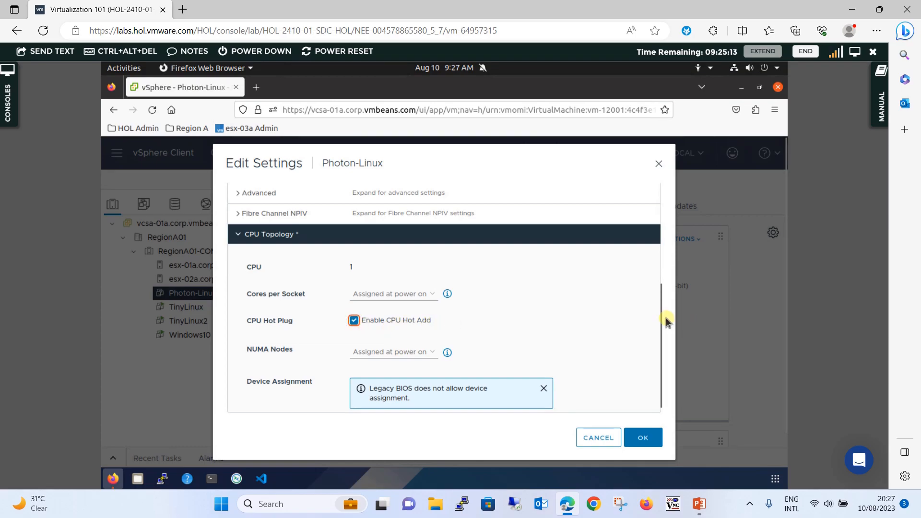
left_click_drag(662, 314, 670, 186)
left_click(644, 445)
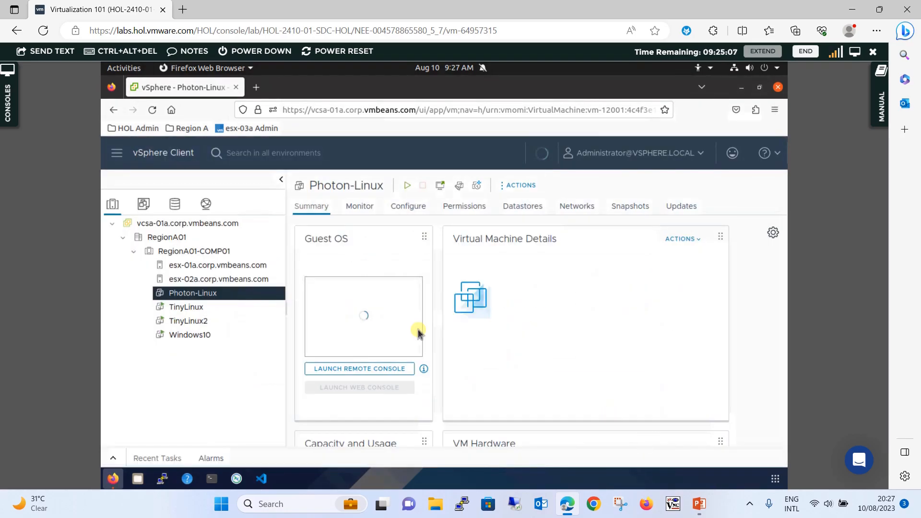
- Bring up the actions menu for Photon-Linux in the inventory tree
right_click(221, 294)
left_click_drag(221, 294, 198, 294)
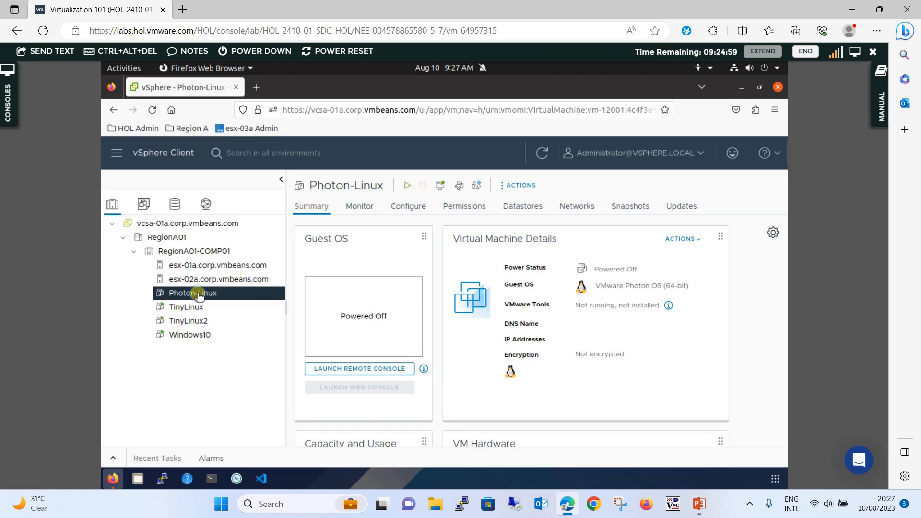
right_click(199, 295)
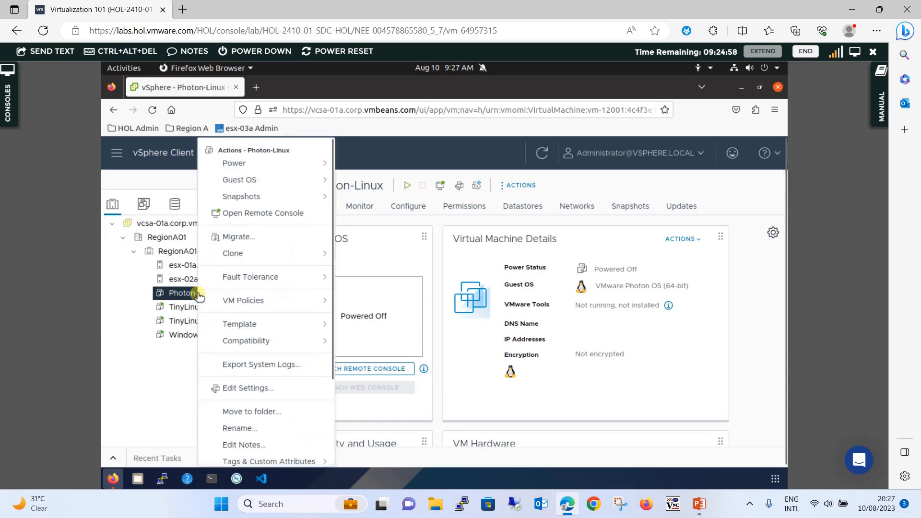
- Set CD/DVD drive 1 to the photon-minimal Content Library ISO, connected at power on, and save
left_click(243, 388)
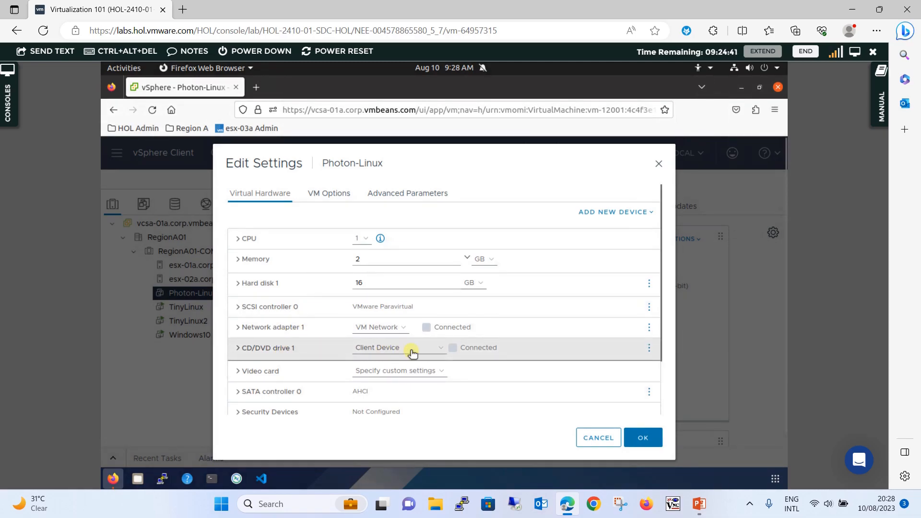
left_click(433, 352)
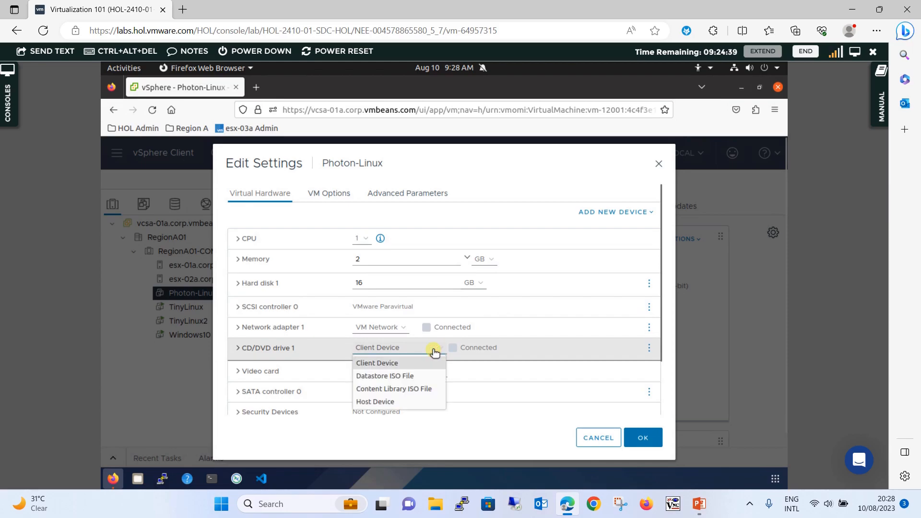
left_click(404, 389)
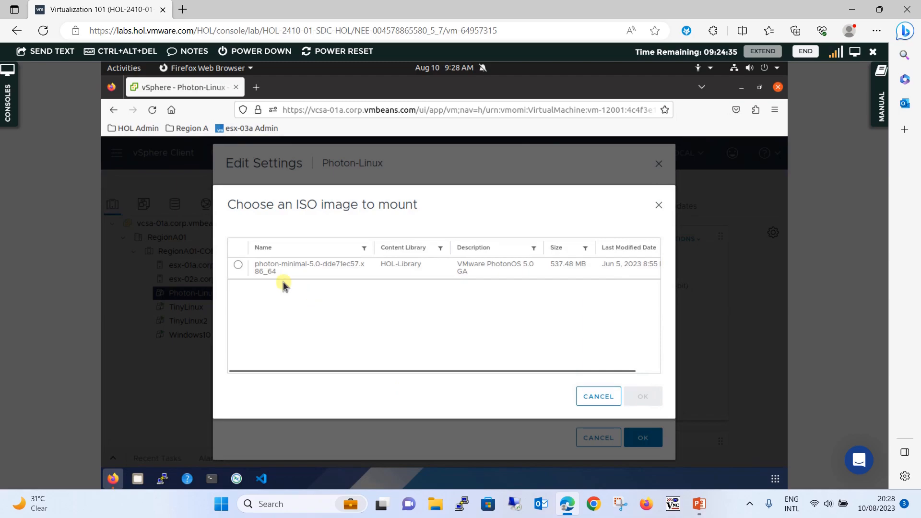
left_click(237, 266)
left_click(644, 397)
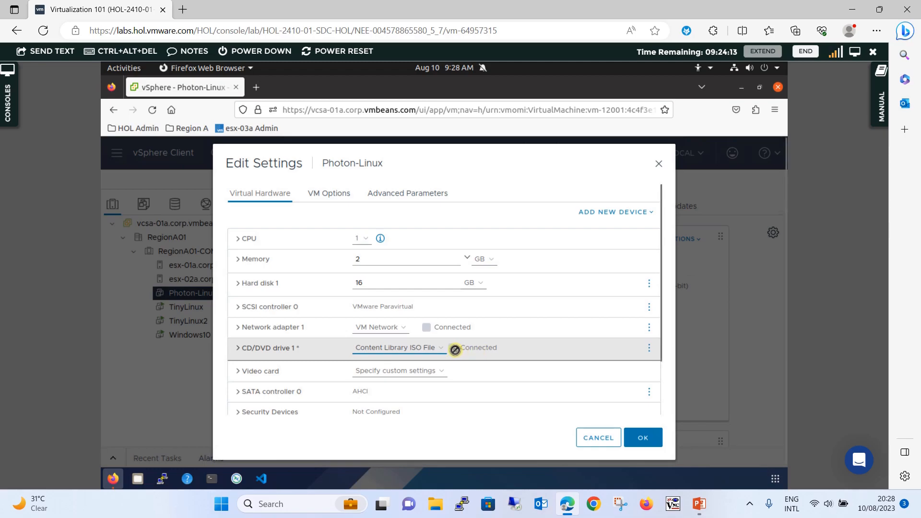
left_click(239, 349)
left_click(354, 371)
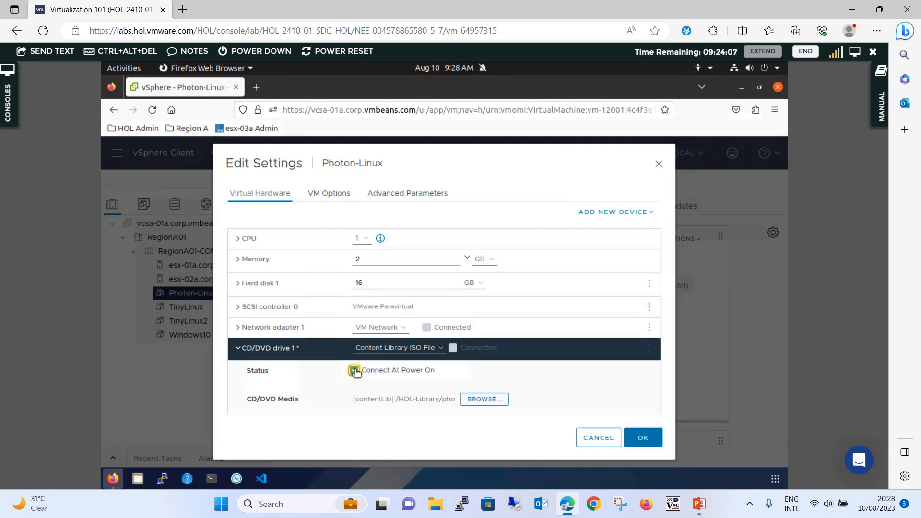
left_click(648, 440)
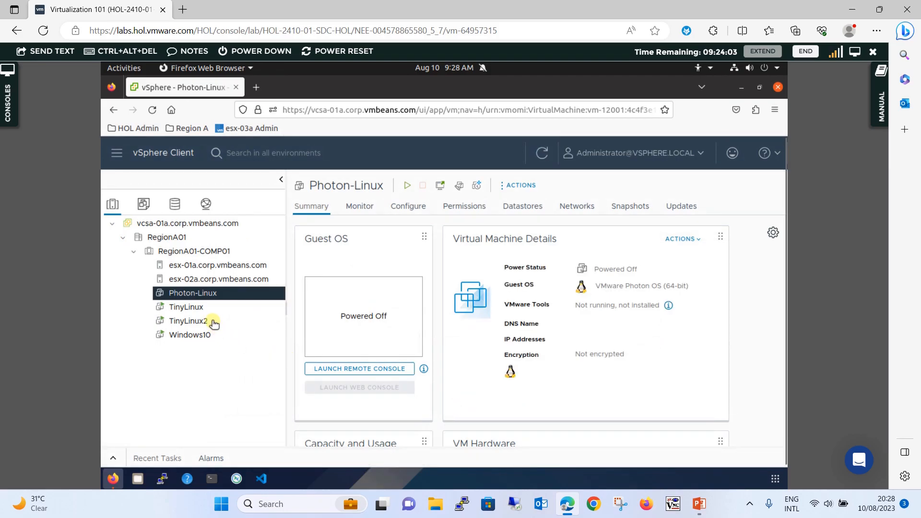
- Power on Photon-Linux and launch its web console showing the Photon installer boot menu
right_click(207, 296)
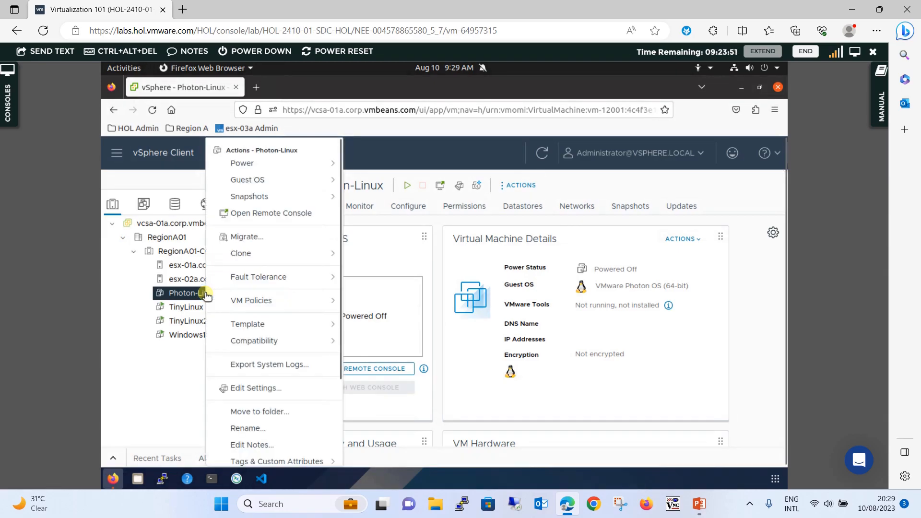
left_click(324, 161)
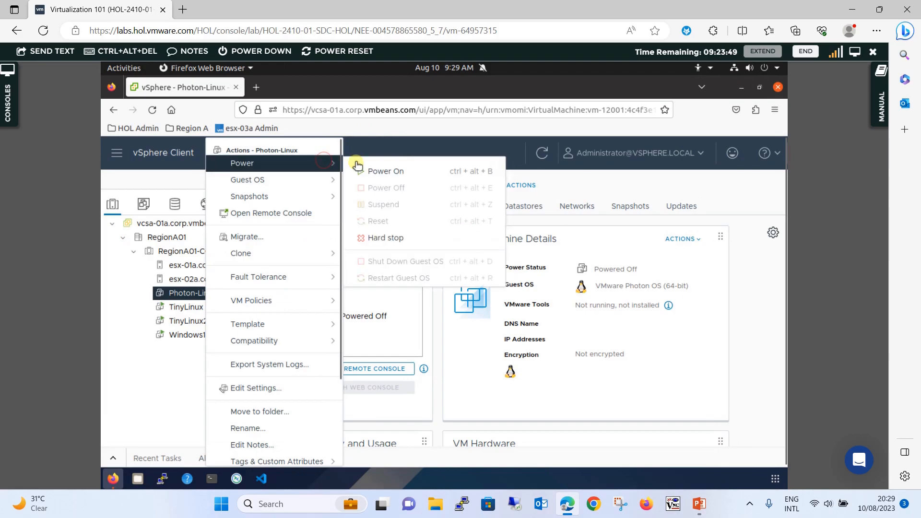
left_click(379, 172)
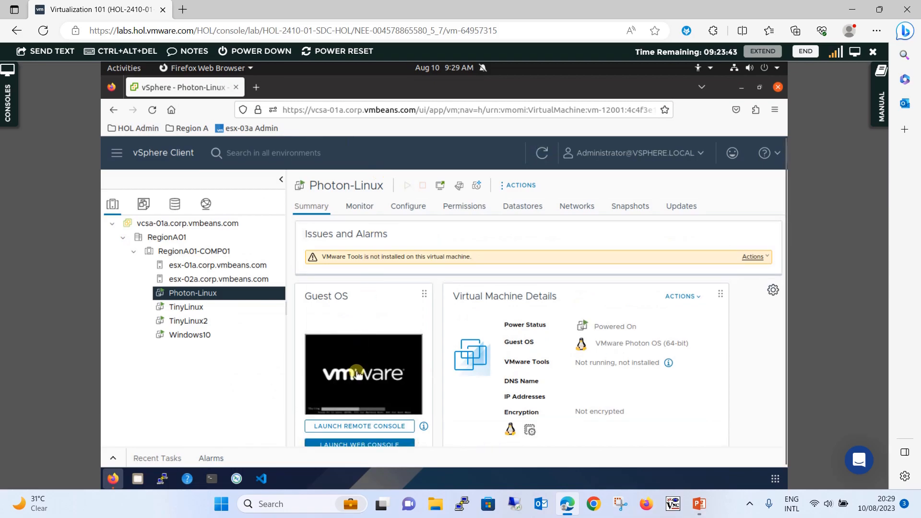
left_click(370, 376)
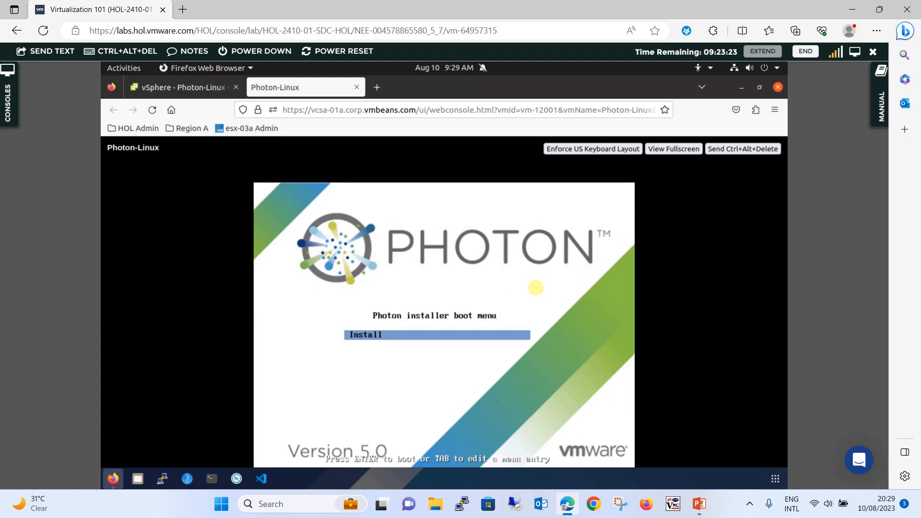
- Boot Install, accept the license, then choose Auto disk, automatic networking and the Generic kernel
key("Return")
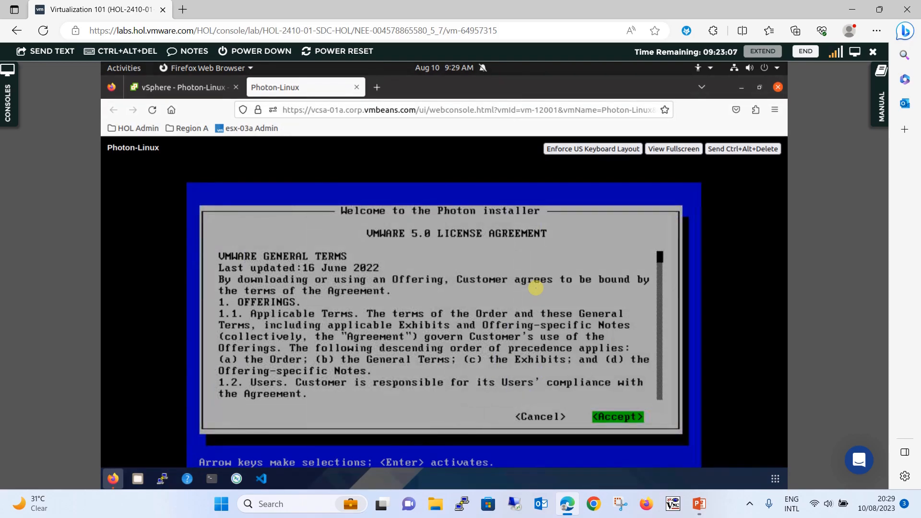
key("Return")
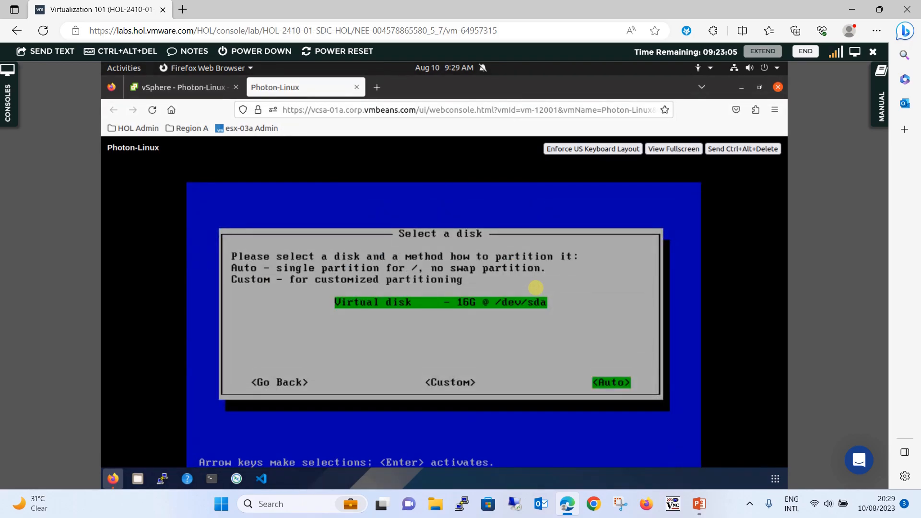
key("Return")
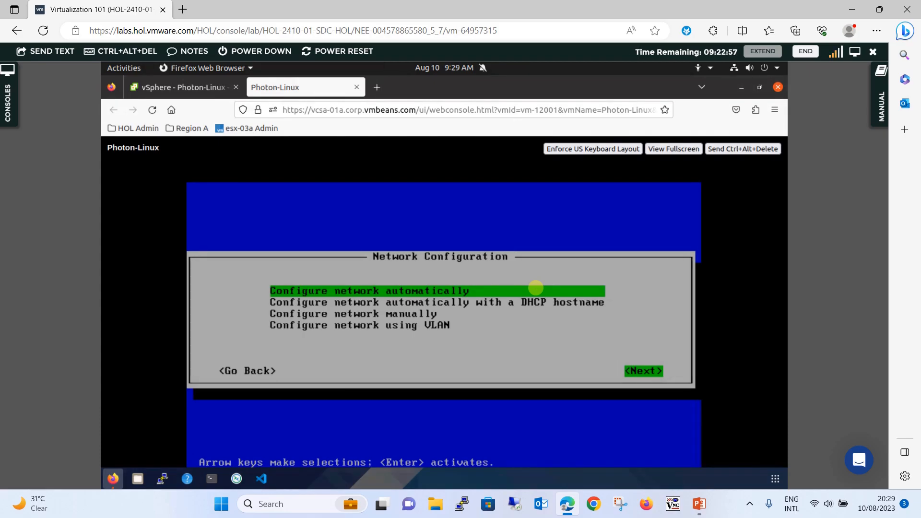
key("Return")
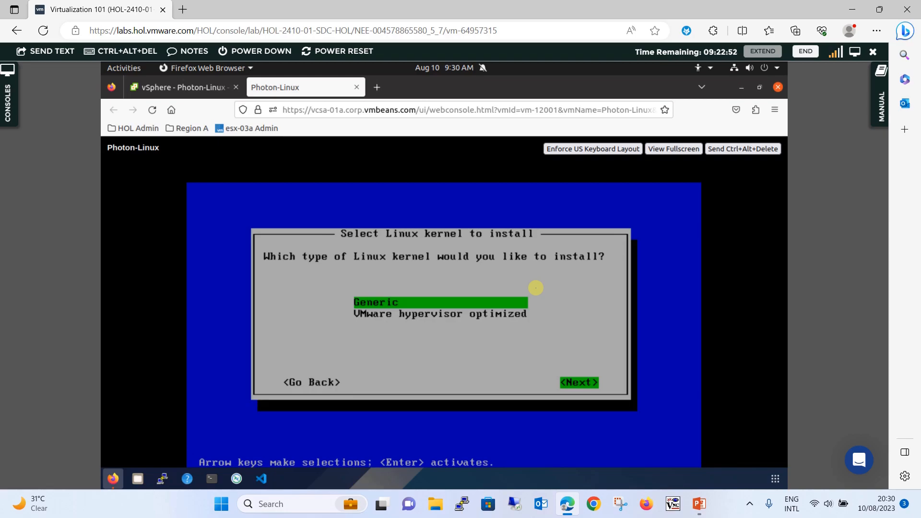
key("Return")
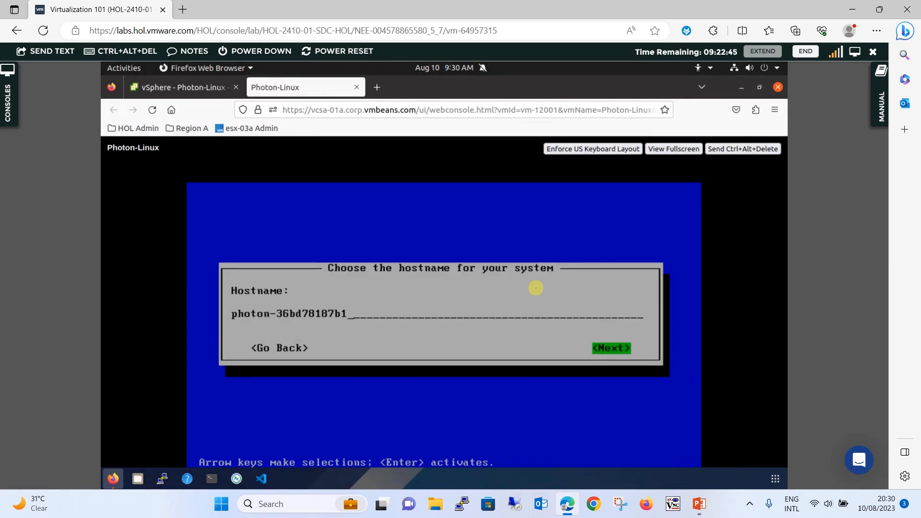
- Keep the suggested hostname, set and confirm the root password, and start the Photon installation
key("Return")
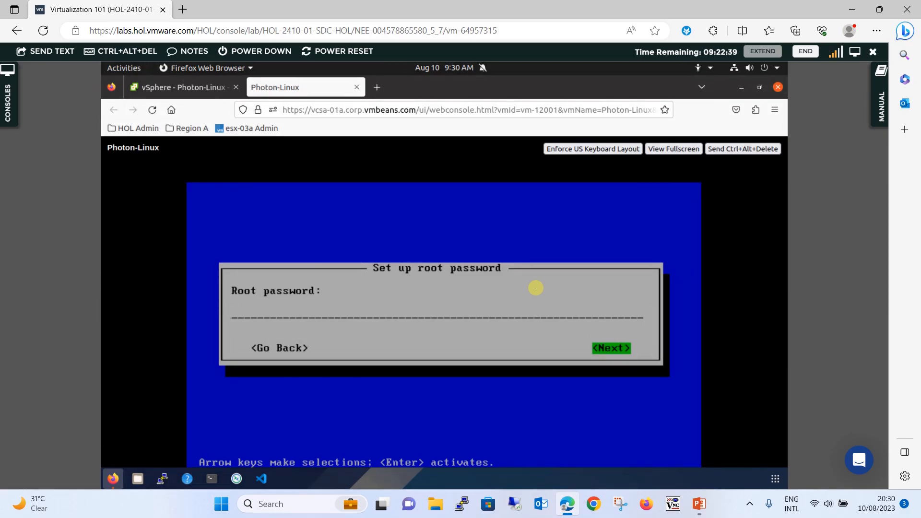
type("********")
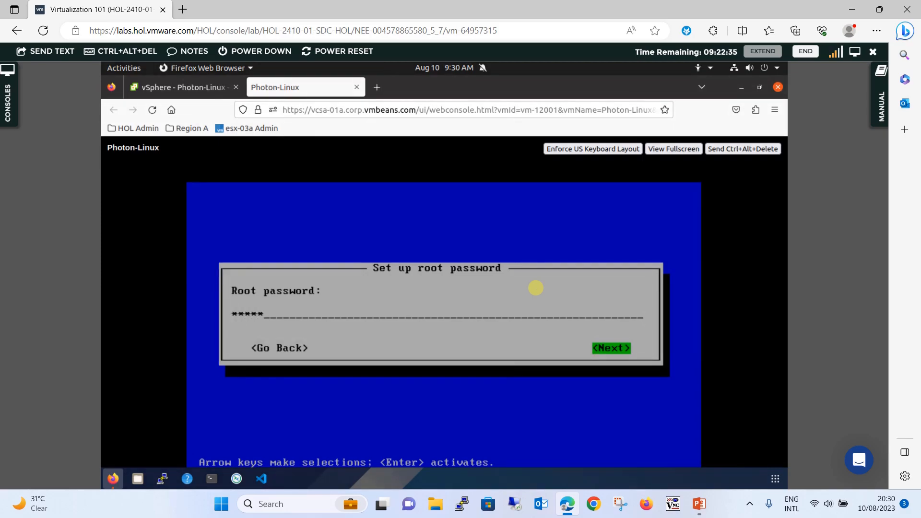
type("***")
key("Return")
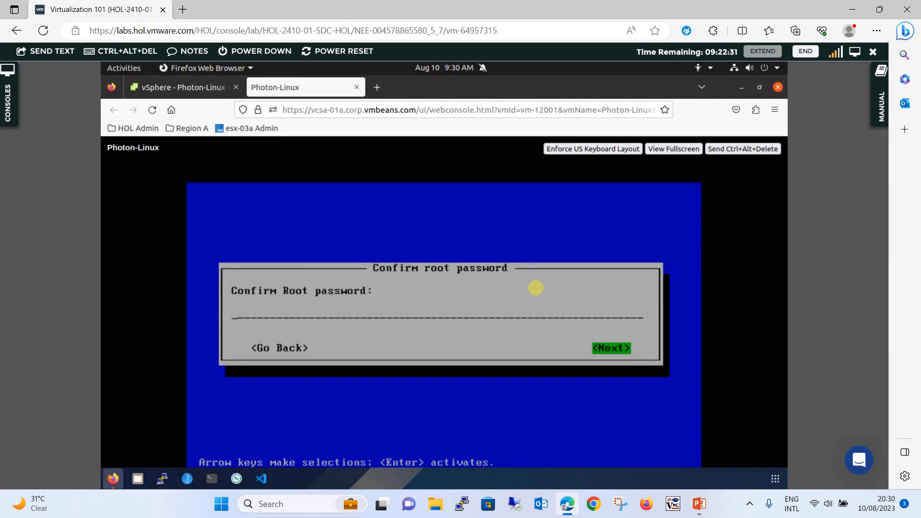
type("**********")
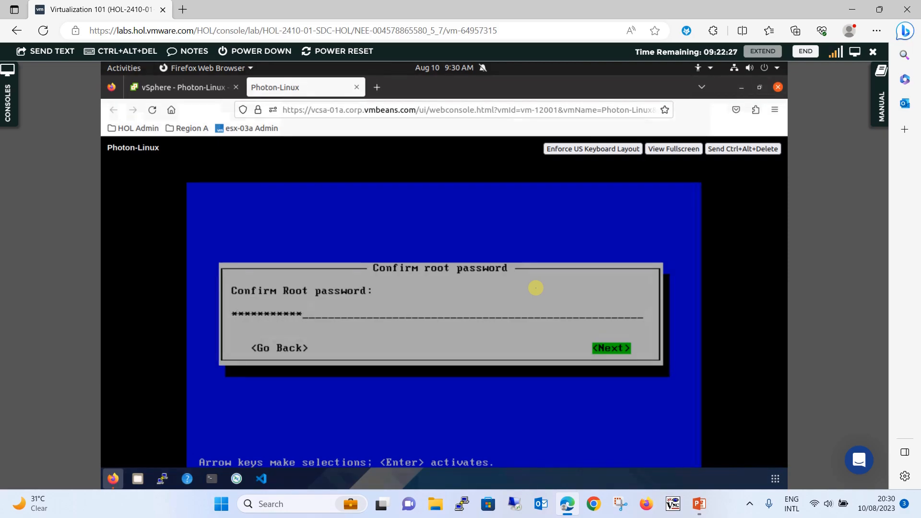
key("Return")
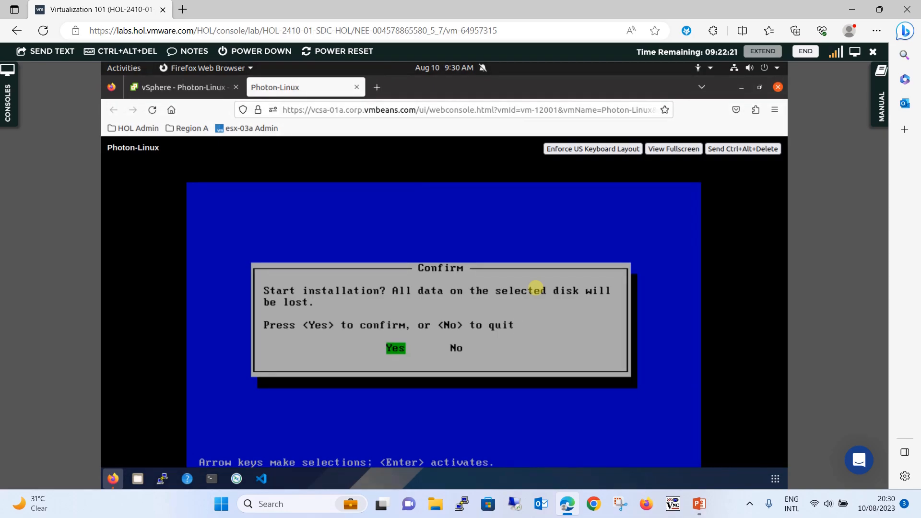
key("Return")
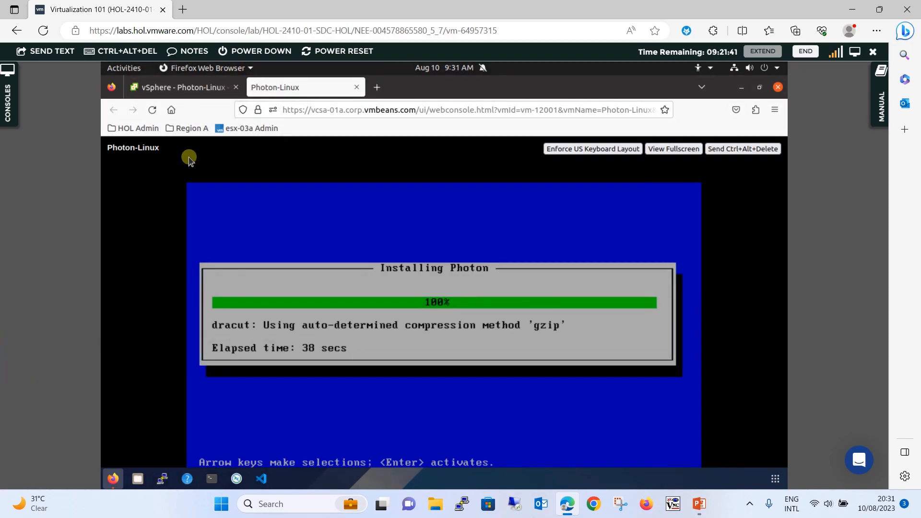
- Return to the vSphere - Photon-Linux browser tab showing the VM's Summary page
left_click(185, 91)
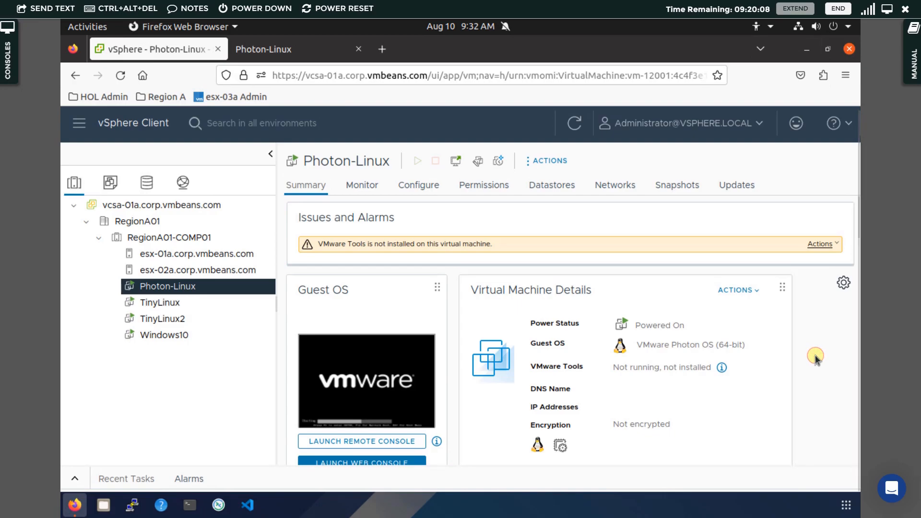
- Check the VM Hardware card (1 CPU, 2 GB memory), then open Photon-Linux's actions menu
scroll(816, 359, "down", 2)
scroll(816, 359, "down", 5)
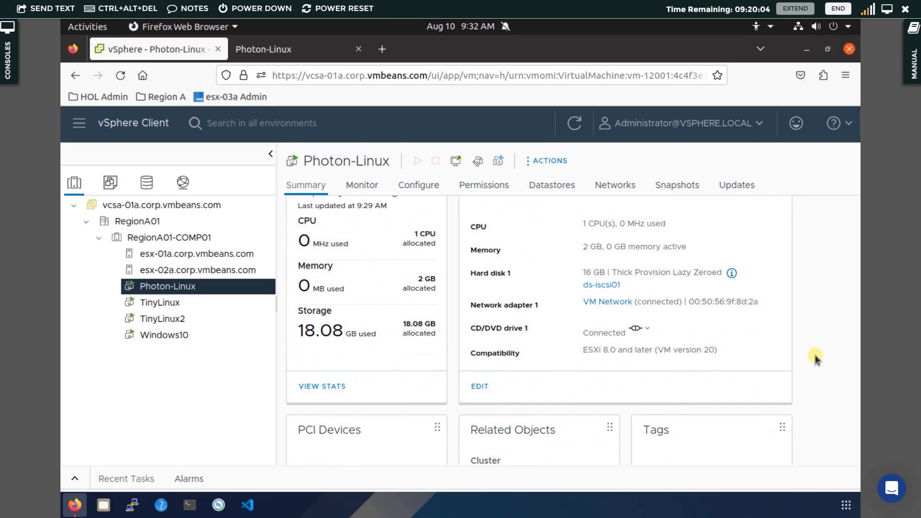
scroll(817, 358, "down", 3)
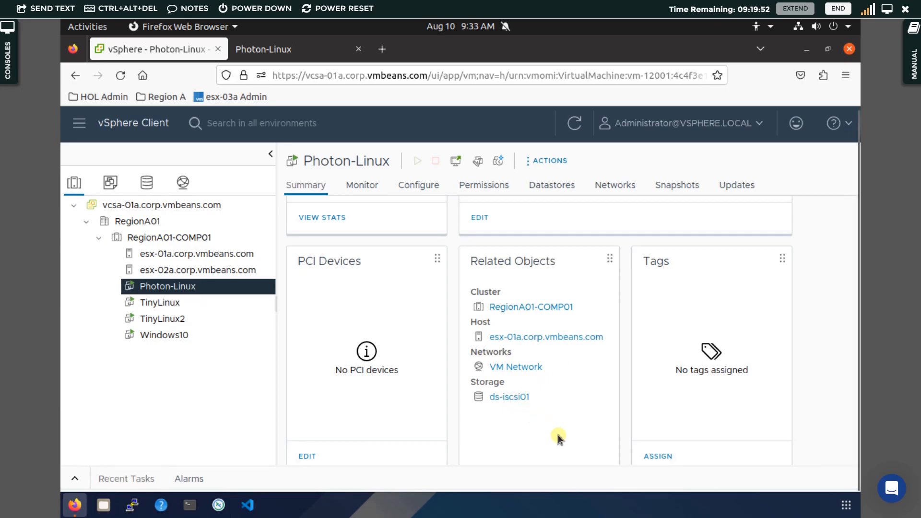
scroll(559, 438, "up", 5)
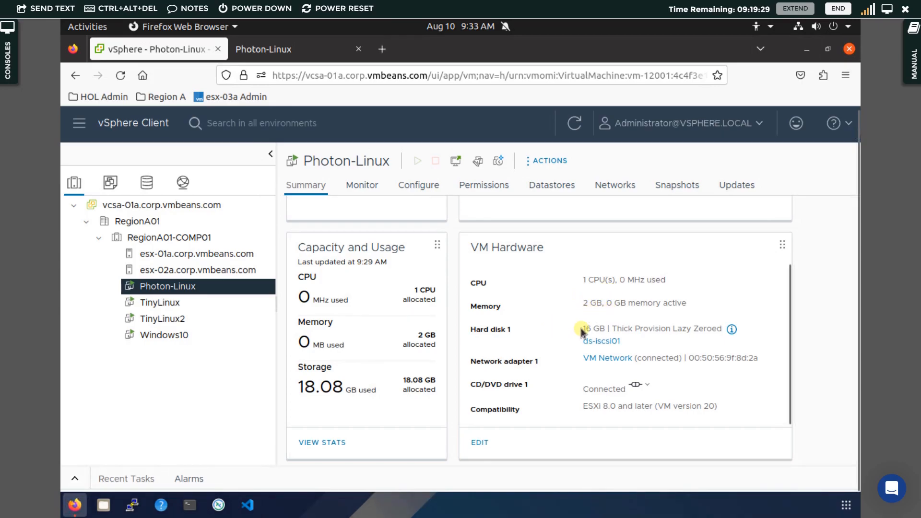
right_click(169, 292)
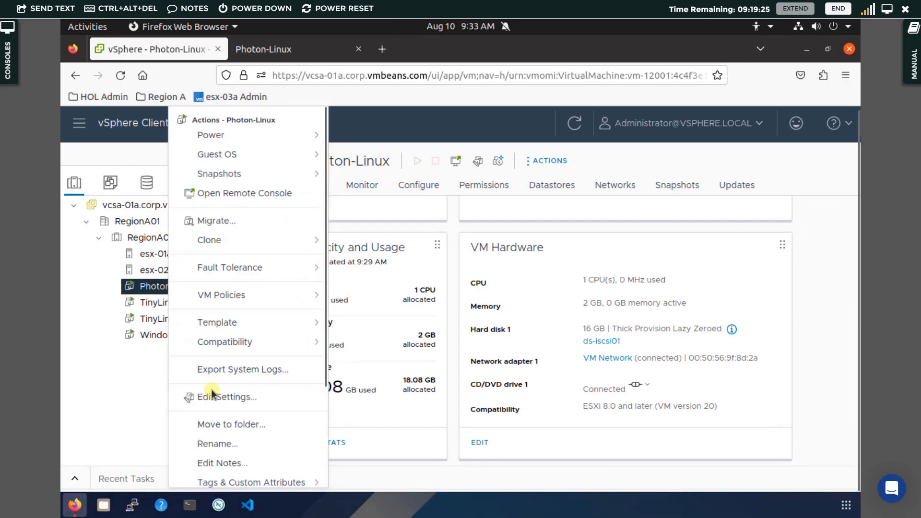
- Open Edit Settings, close it unchanged, and return to the Photon-Linux console tab
left_click(249, 402)
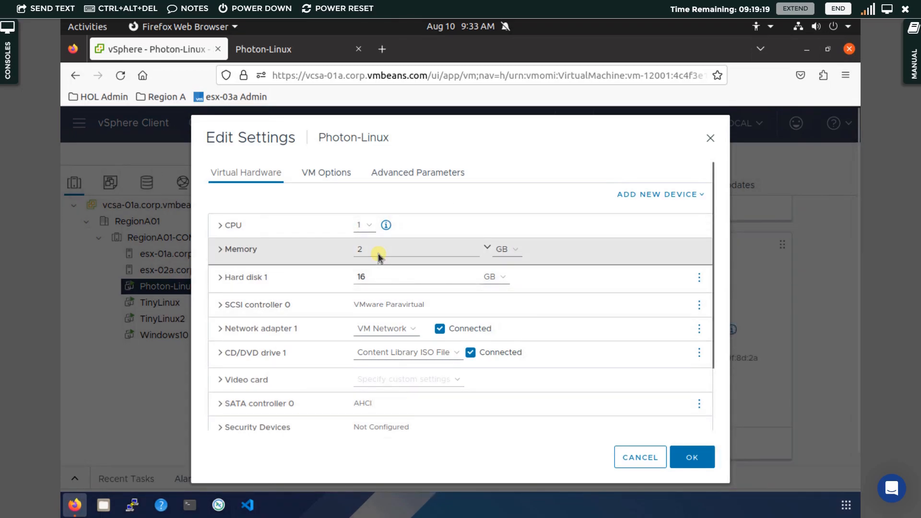
left_click(712, 137)
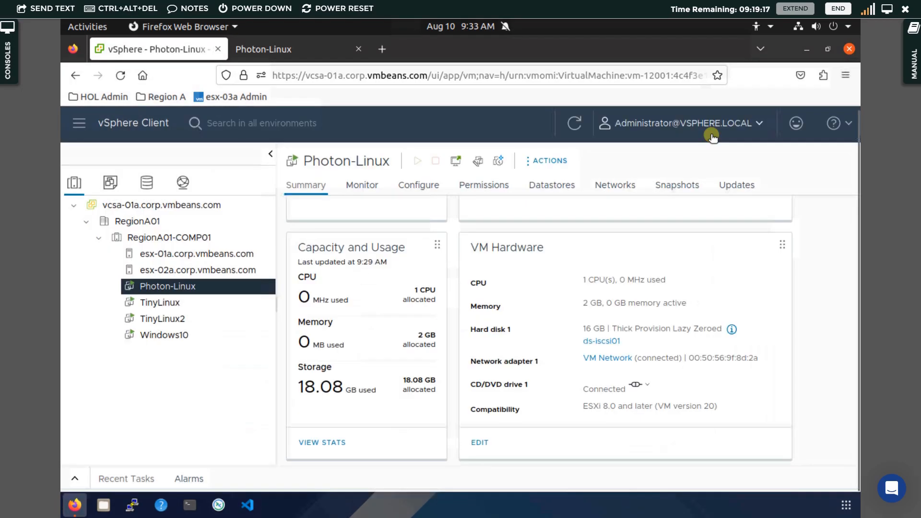
left_click(279, 50)
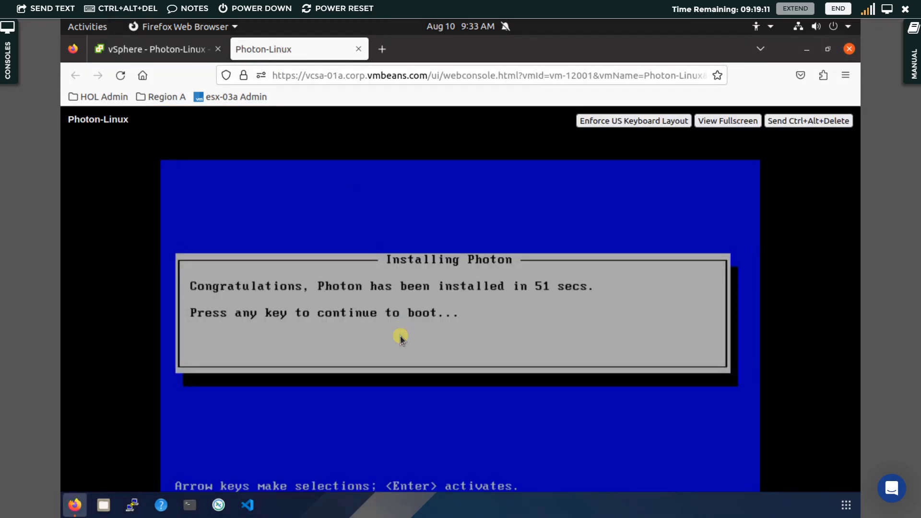
- Reboot into the installed Photon OS and log in as root with the root password
key("Return")
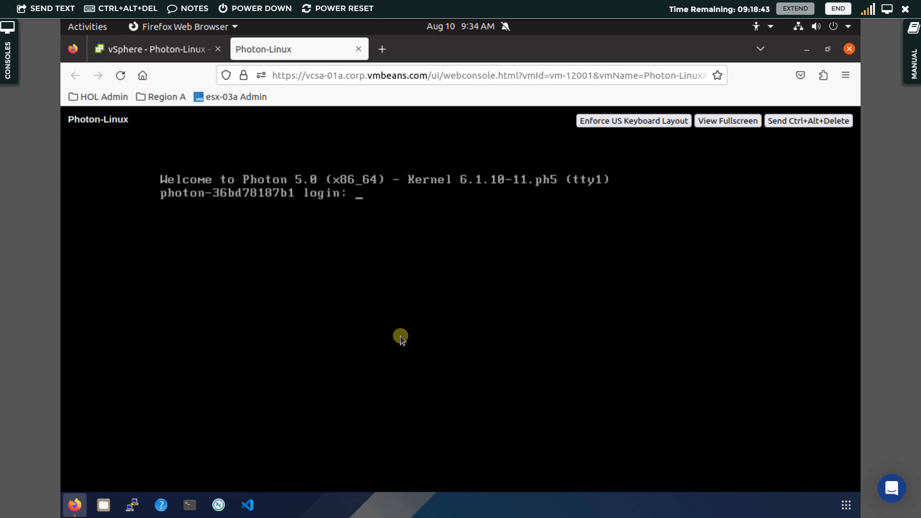
type("oot")
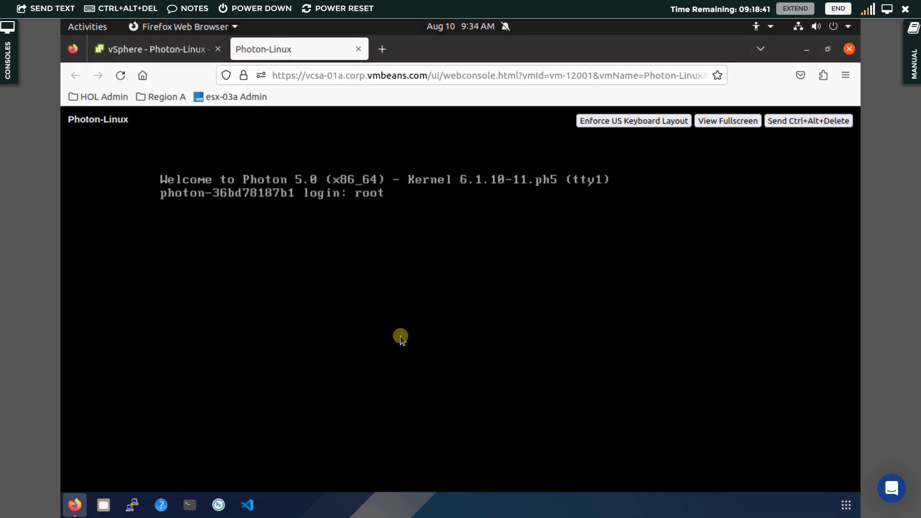
key("Return")
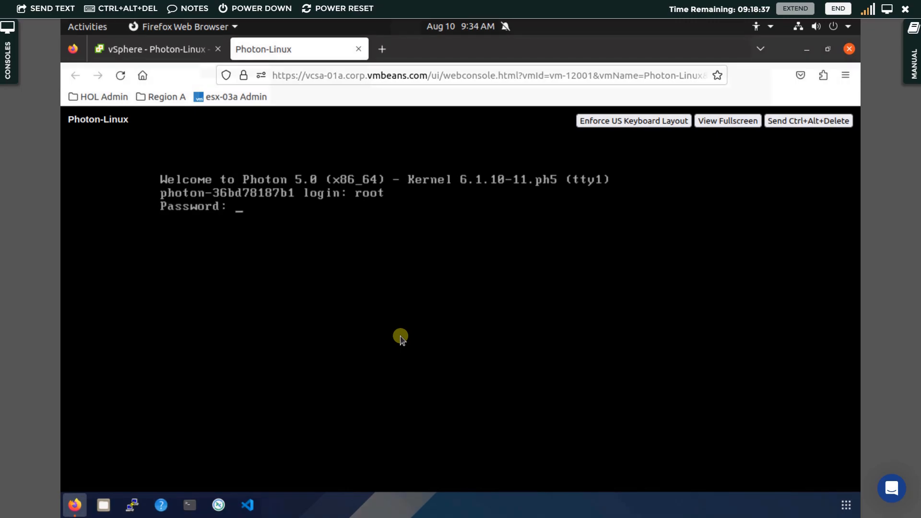
key("Return")
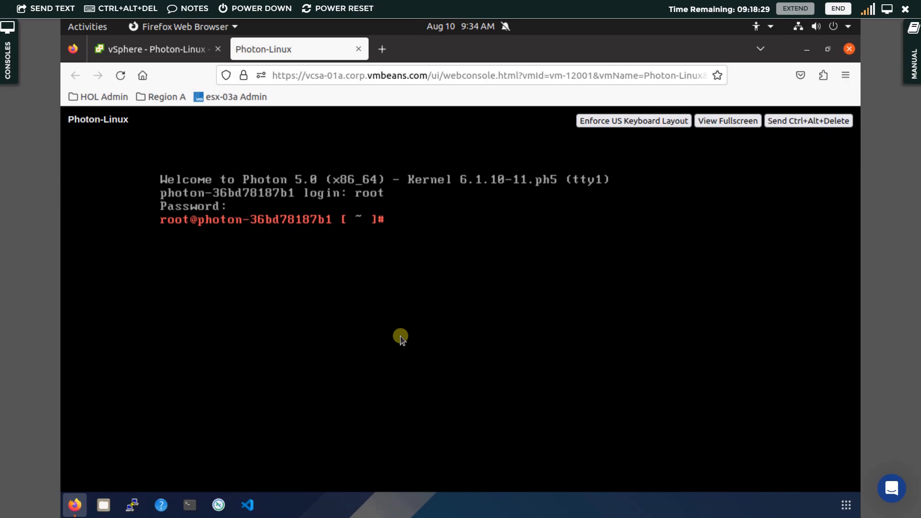
- Close the console tab, scroll up the Summary, and briefly open and close a web console
left_click(360, 49)
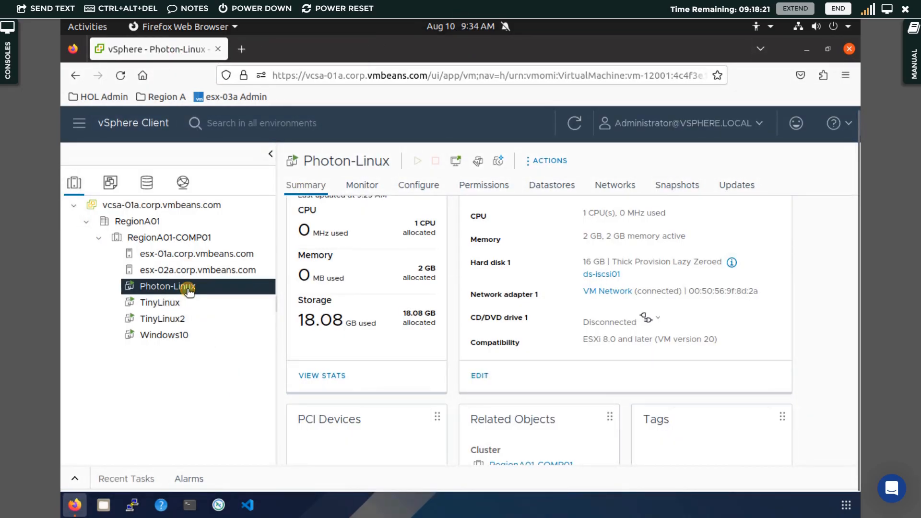
scroll(451, 293, "up", 5)
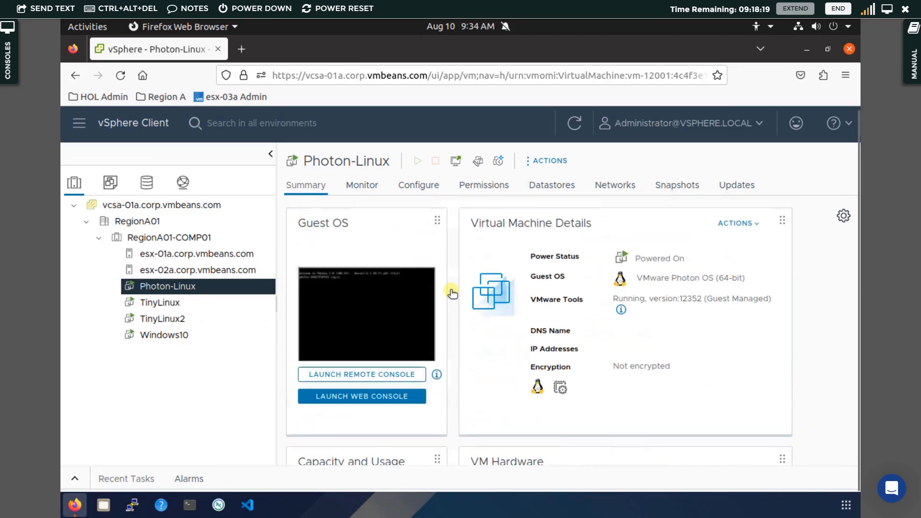
left_click(370, 397)
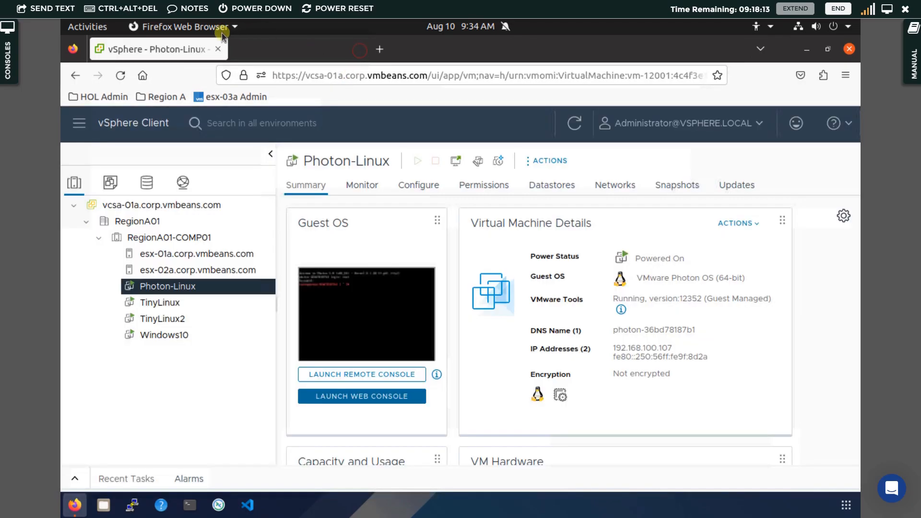
left_click(358, 50)
- Try the standalone Remote Console, close it, then relaunch the web console at the root prompt
left_click(383, 376)
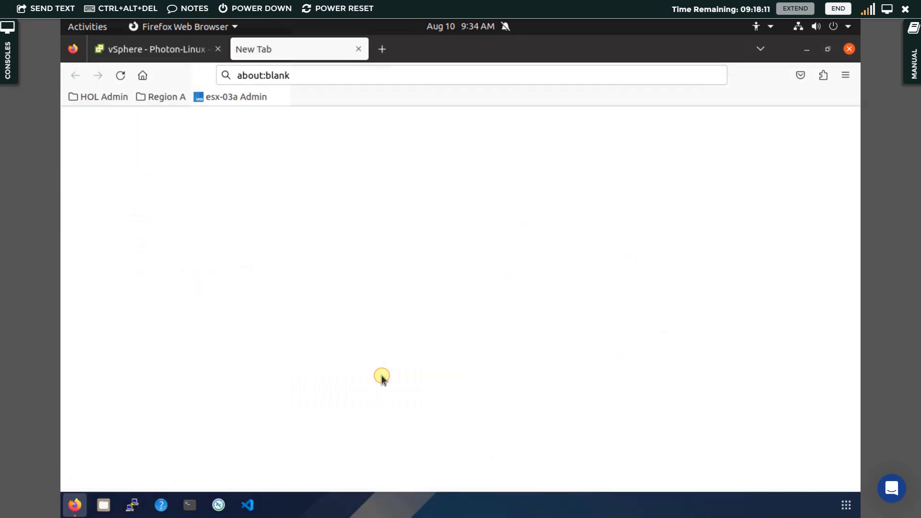
left_click(360, 48)
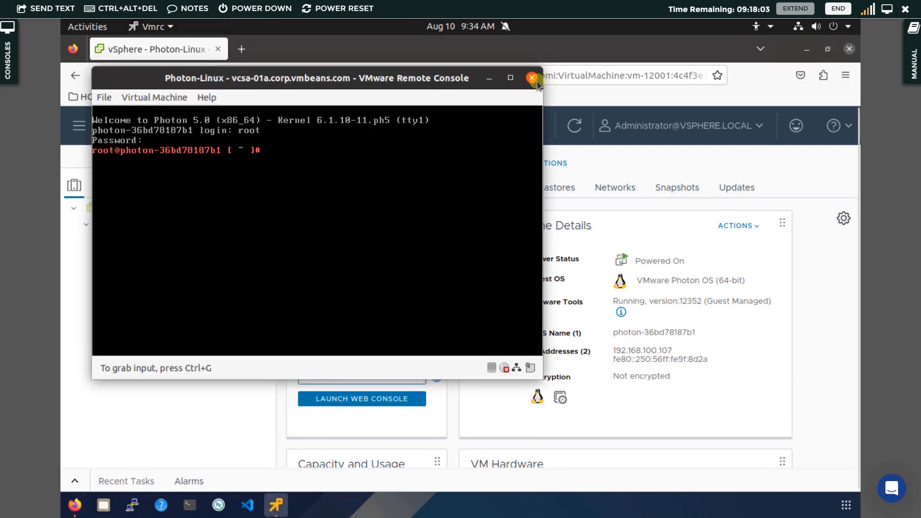
left_click(531, 78)
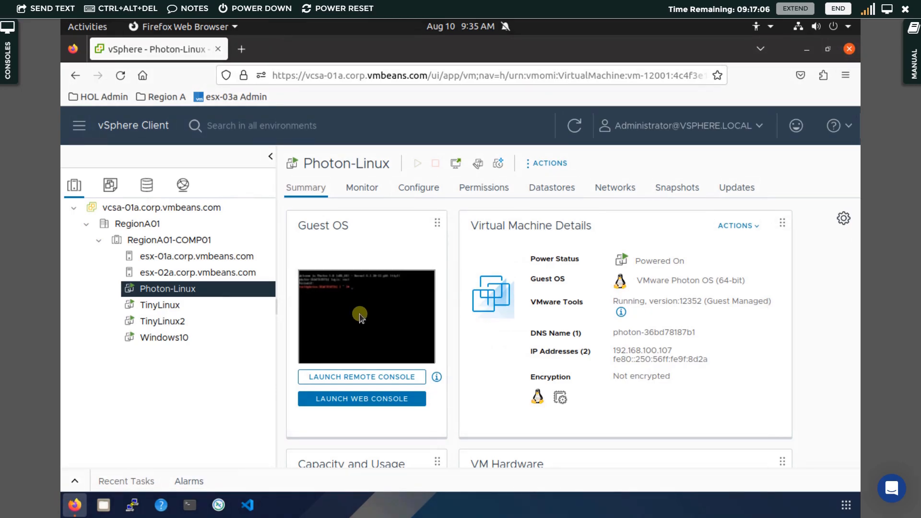
left_click(394, 400)
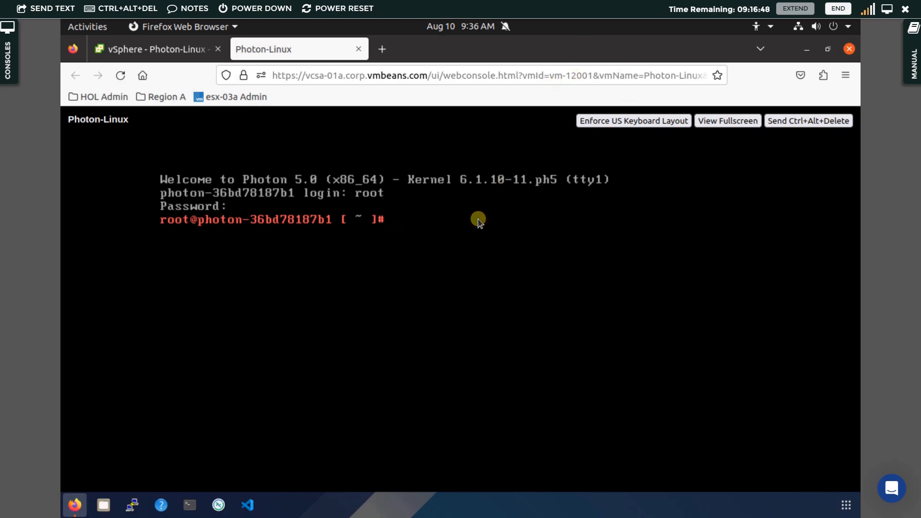
- Run free in the console to see 1995064 total memory, then reselect Photon-Linux in vSphere
type("free")
key("Return")
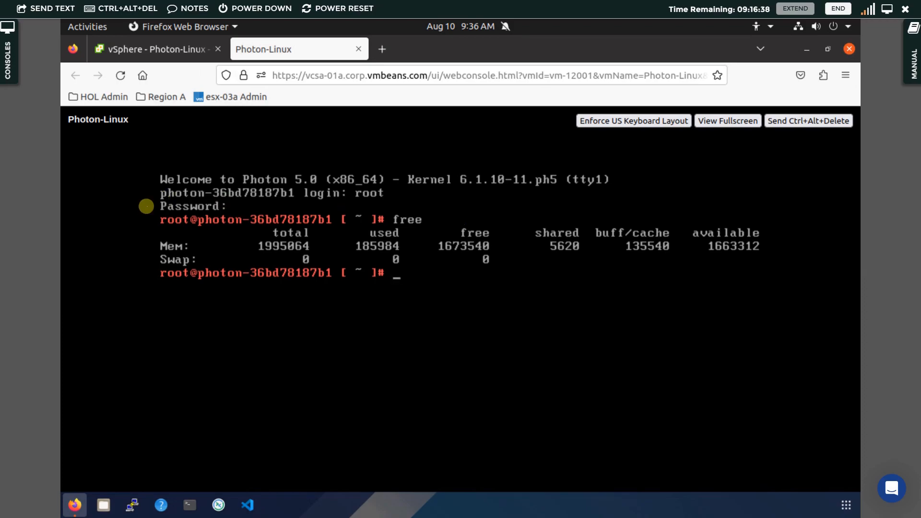
left_click(172, 246)
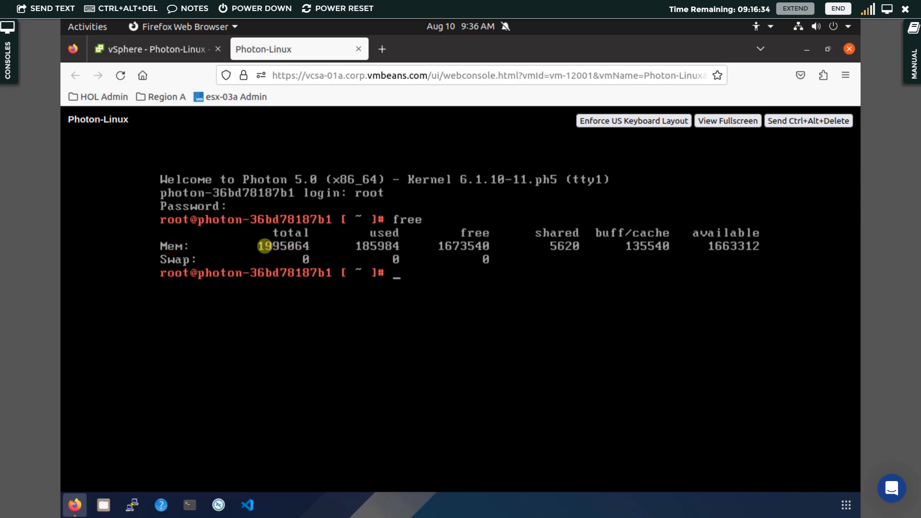
left_click(171, 51)
- Open Edit Settings for Photon-Linux, then bring its web console tab back into view
left_click(172, 289)
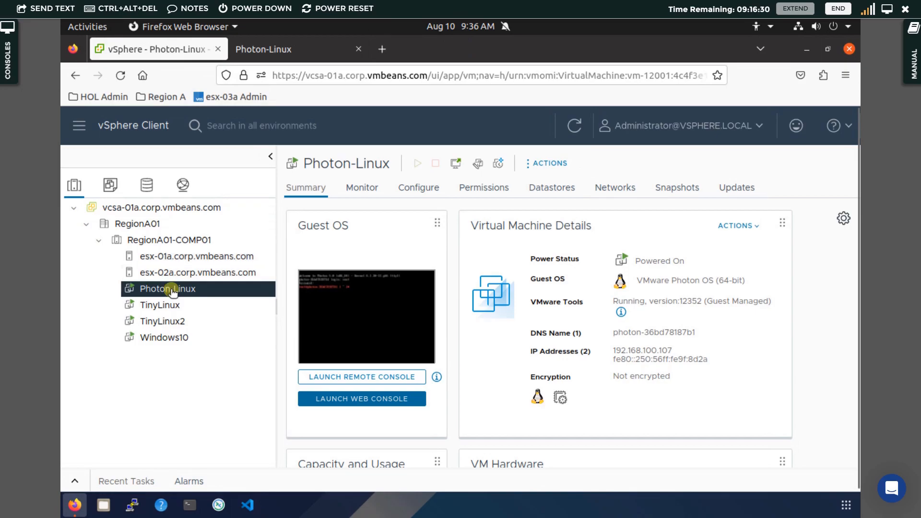
right_click(172, 290)
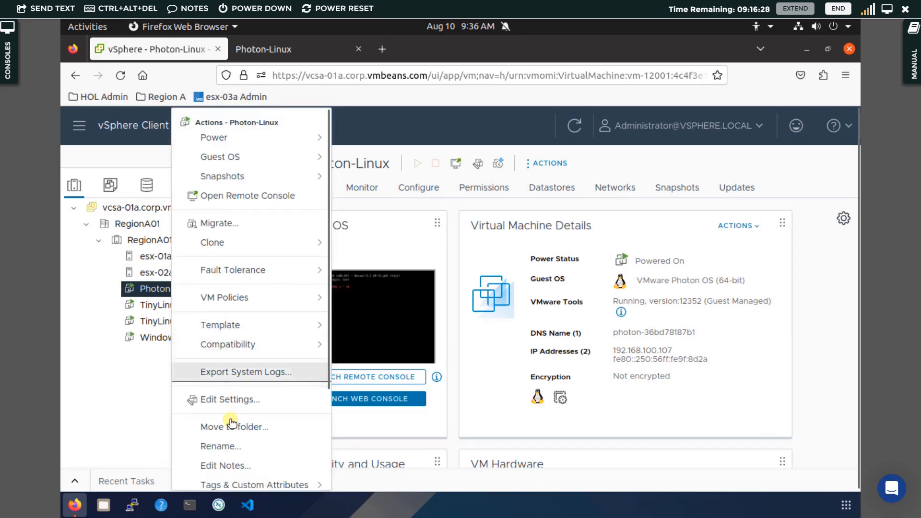
left_click(230, 403)
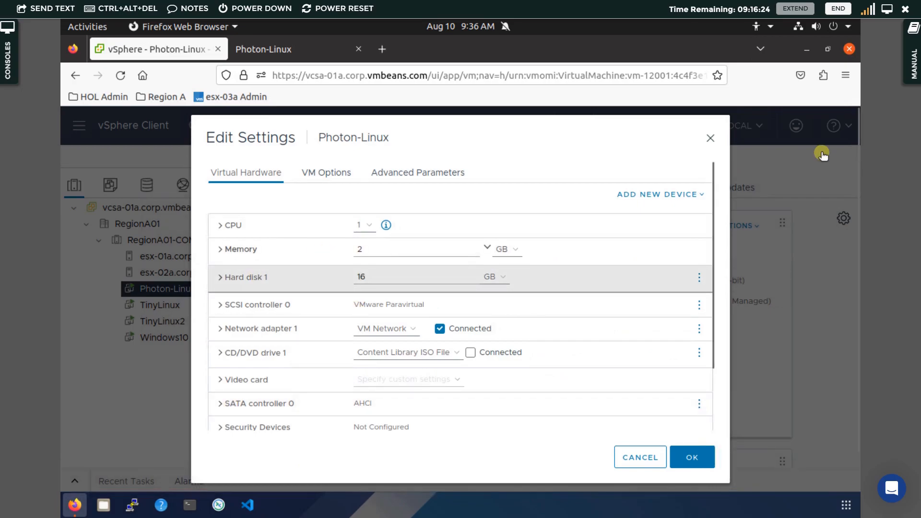
left_click(267, 48)
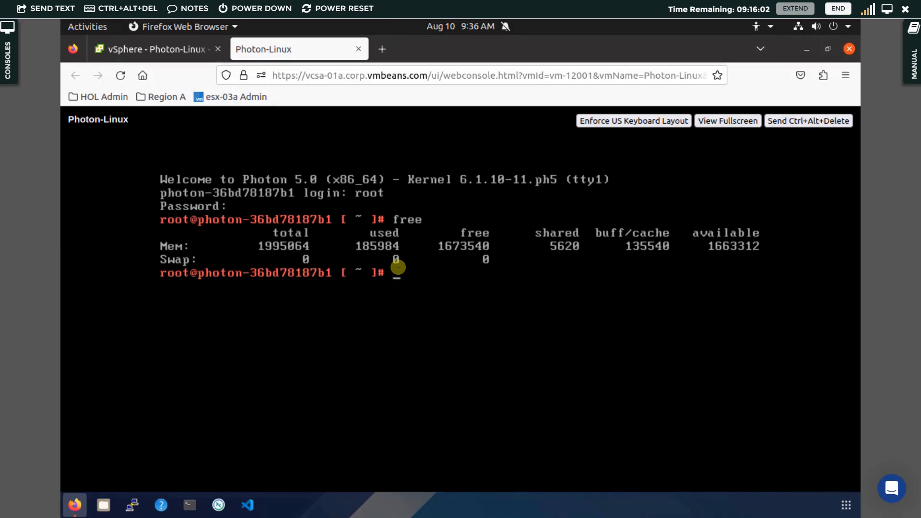
- Run nproc to confirm 1 CPU, close Edit Settings unchanged, and return to the Photon-Linux Summary
type("nproc")
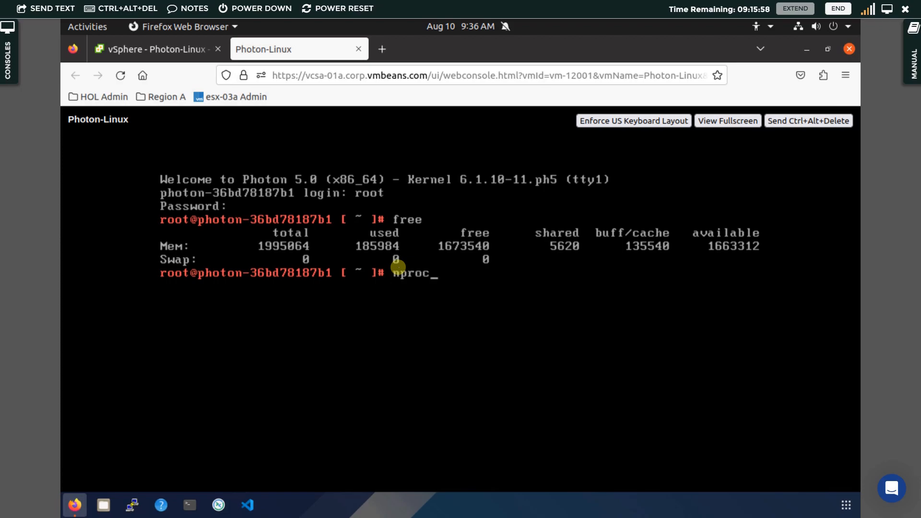
key("Return")
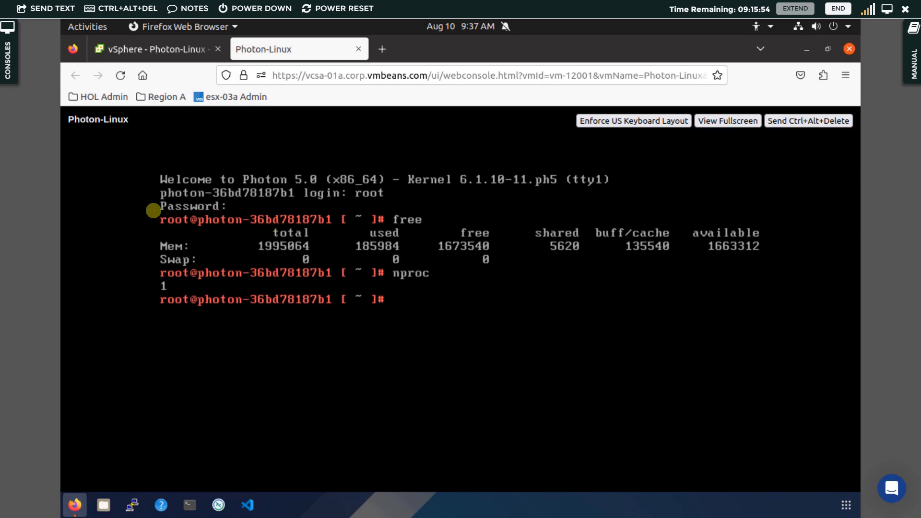
left_click(165, 52)
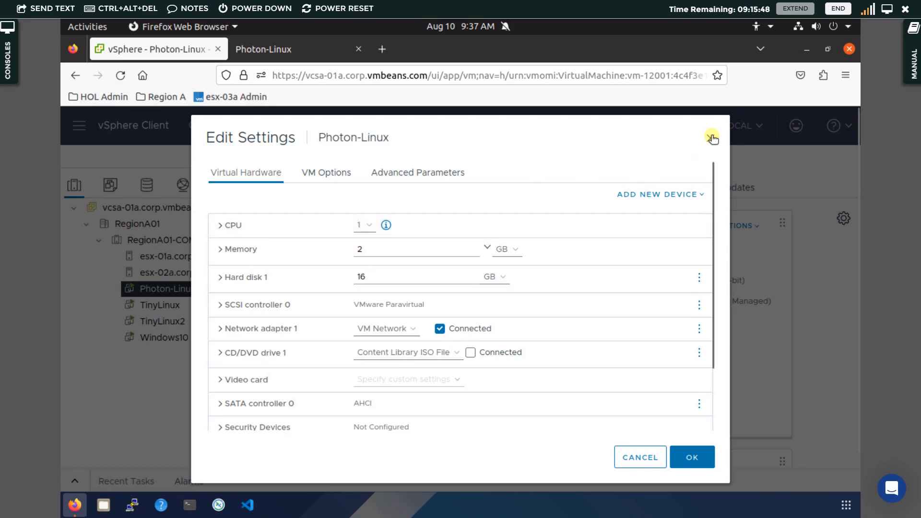
key("Escape")
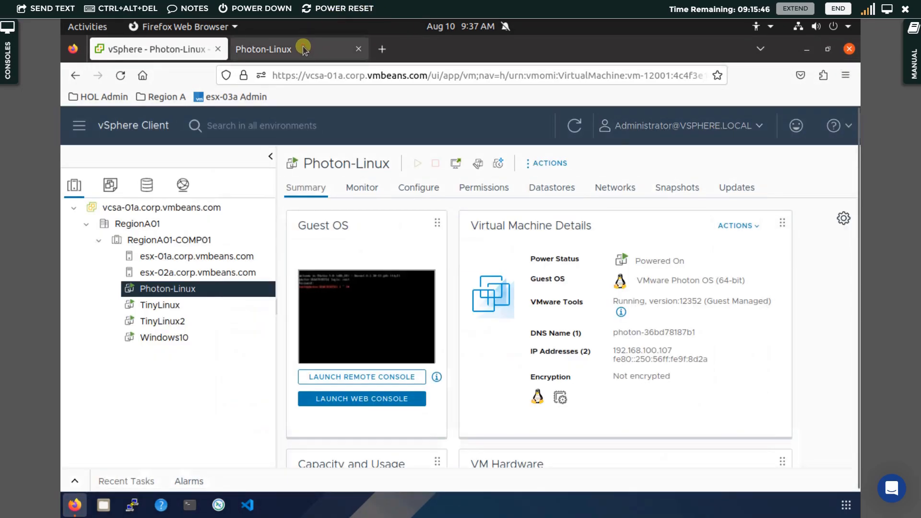
left_click(302, 48)
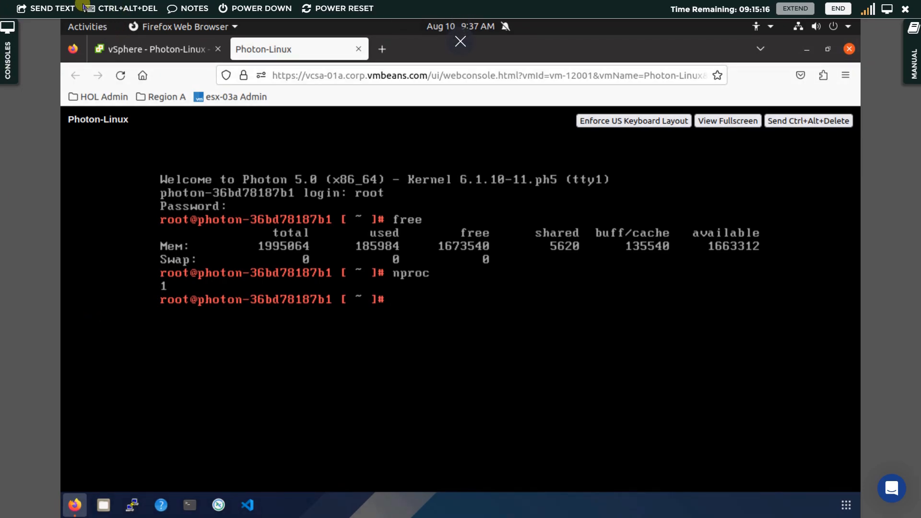
left_click(151, 54)
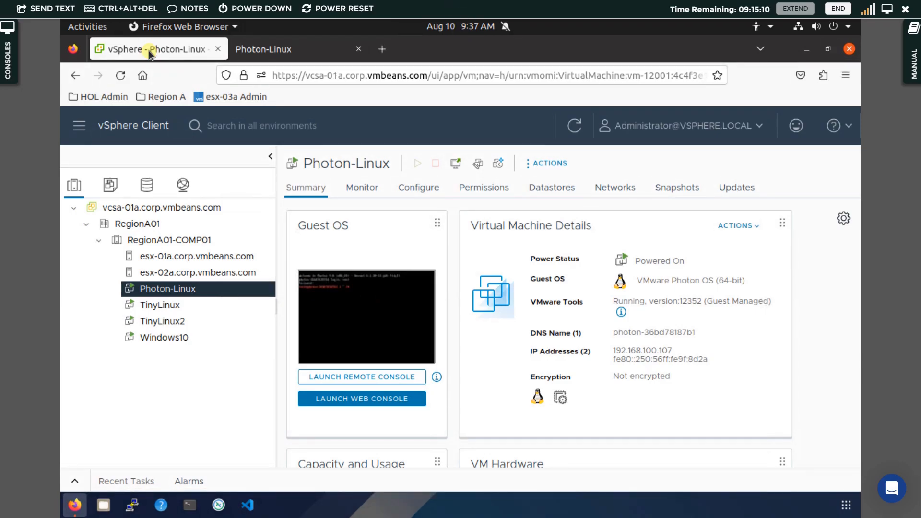
- In Photon-Linux's Edit Settings, set CPU to 2 and Memory to 3 GB, then confirm with OK
right_click(191, 289)
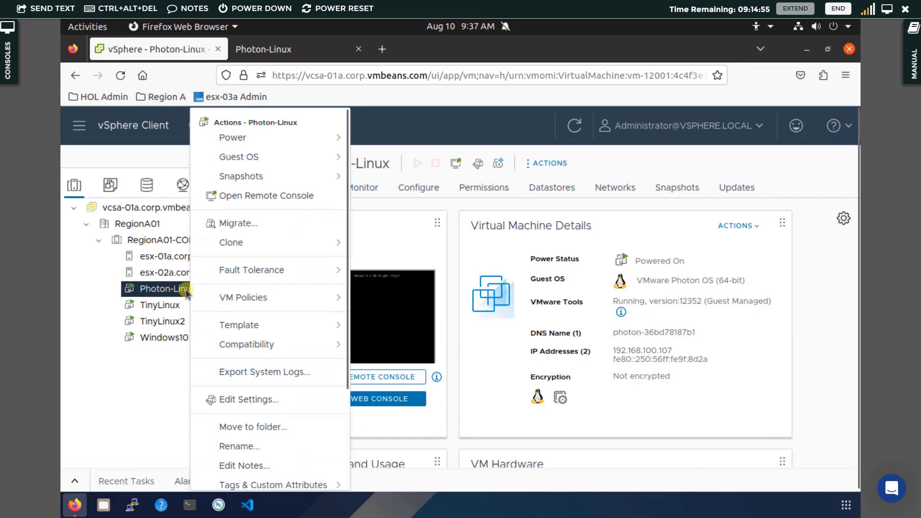
left_click(253, 401)
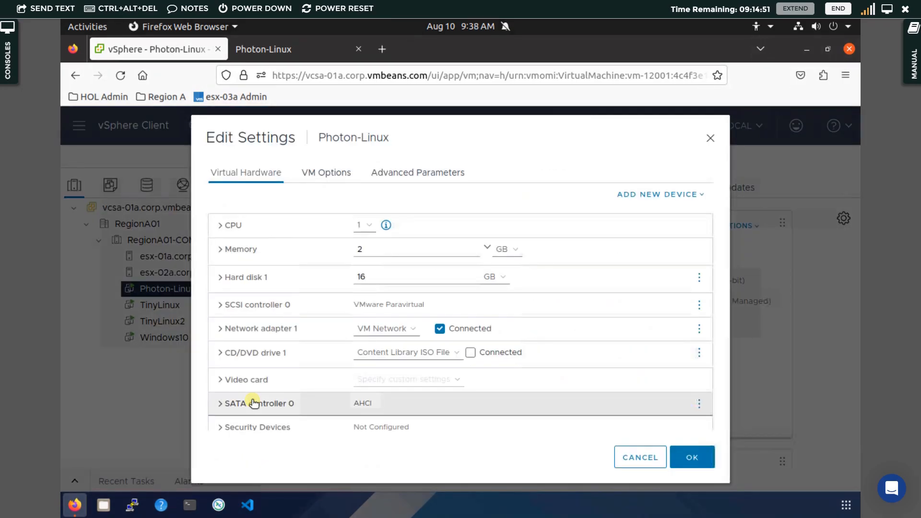
left_click(370, 228)
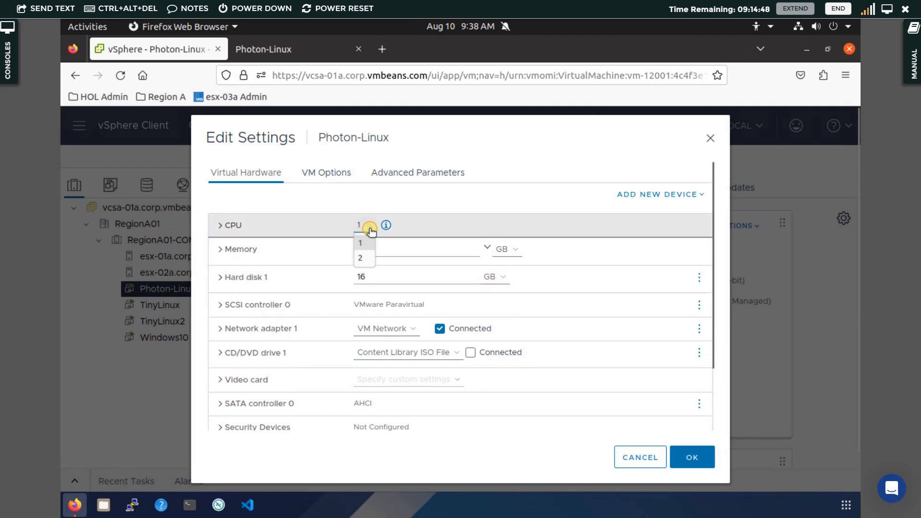
left_click(365, 258)
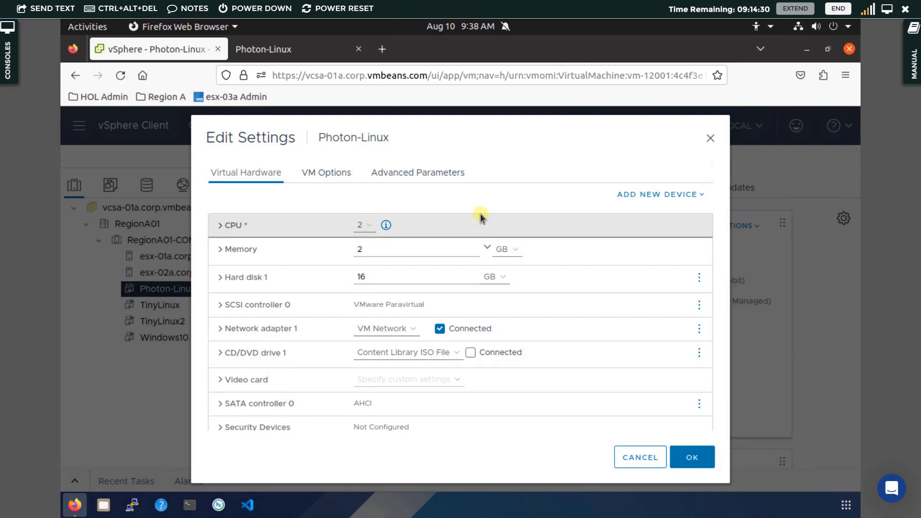
left_click(425, 249)
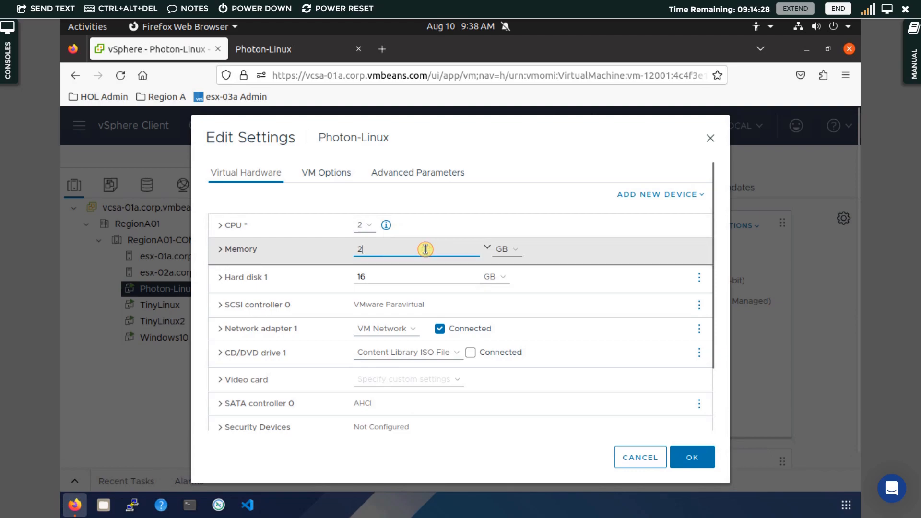
key("BackSpace")
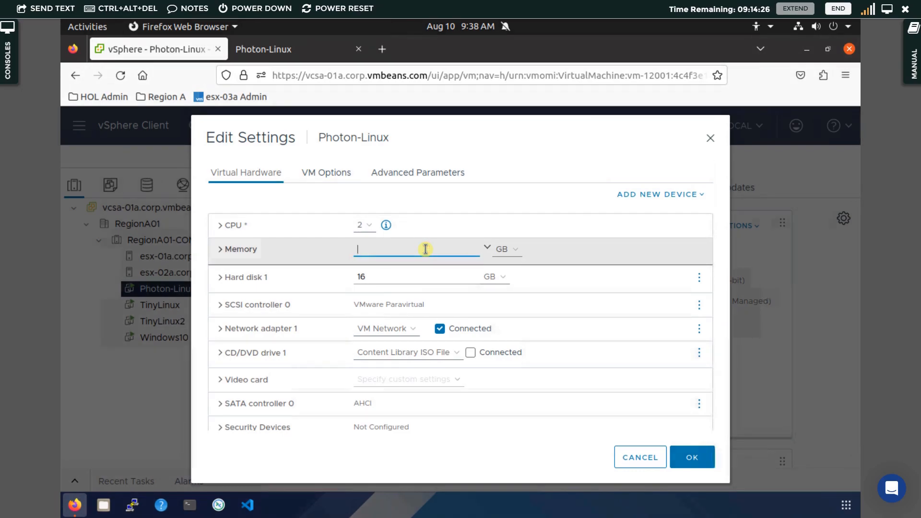
type("3")
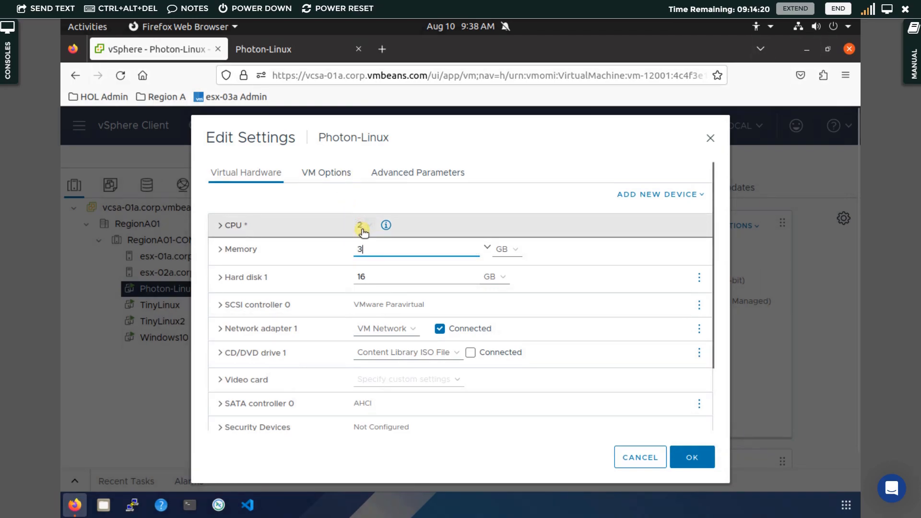
left_click(699, 457)
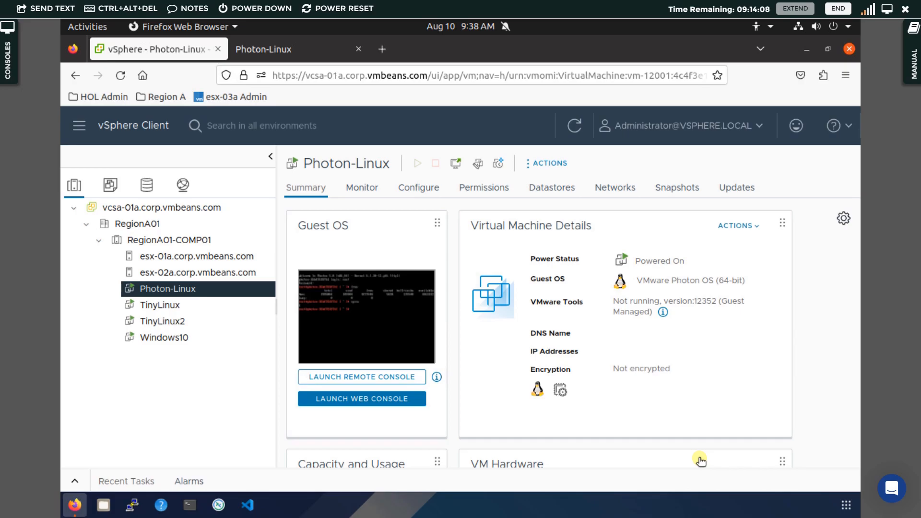
- Close the disconnected Photon-Linux console tab and launch a fresh web console from the Summary page
left_click(315, 50)
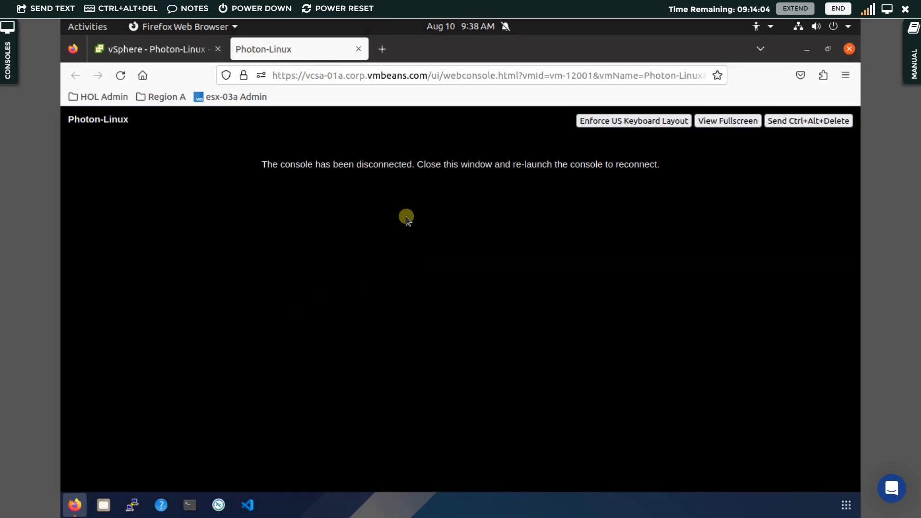
left_click(819, 122)
left_click(819, 123)
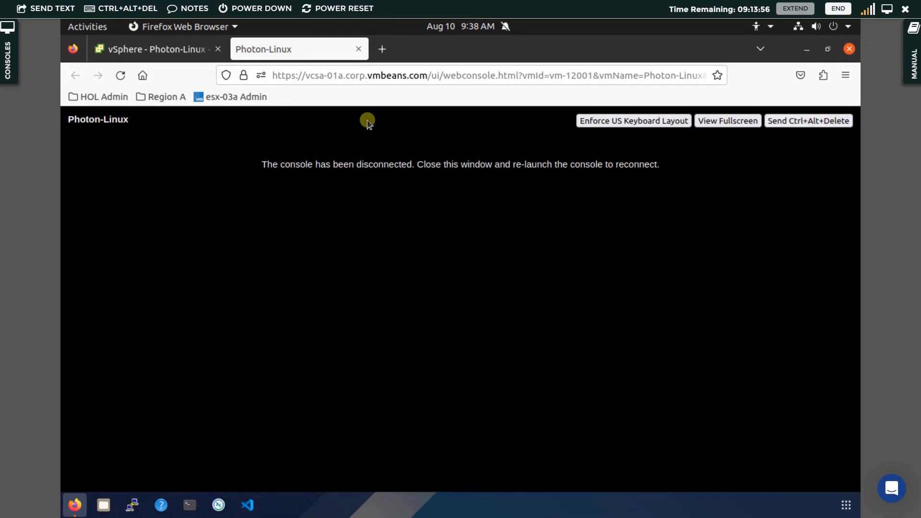
left_click(359, 50)
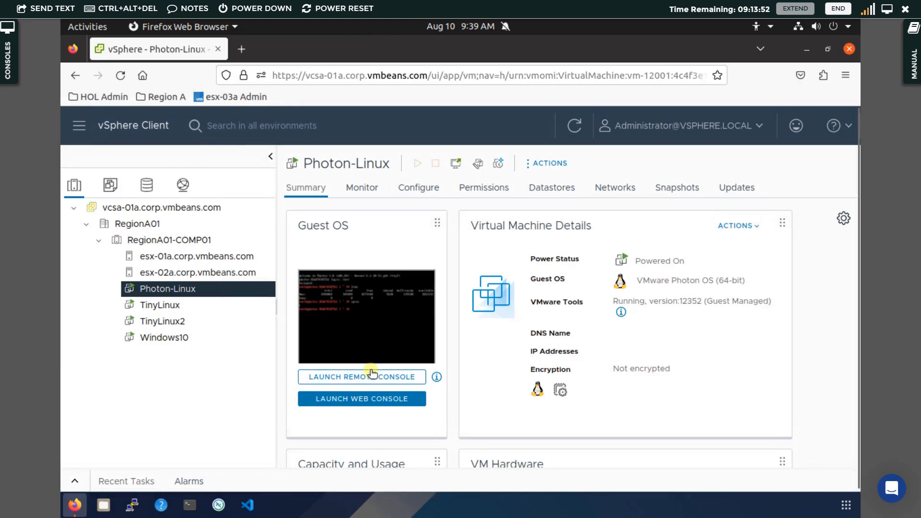
left_click(362, 398)
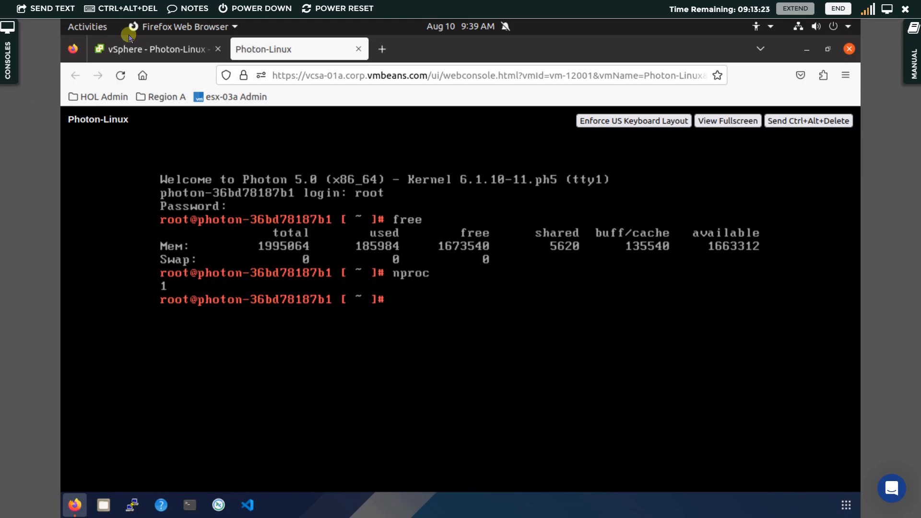
- Run free and nproc in the console, confirming 3043640 total memory and 2 CPUs
left_click(155, 54)
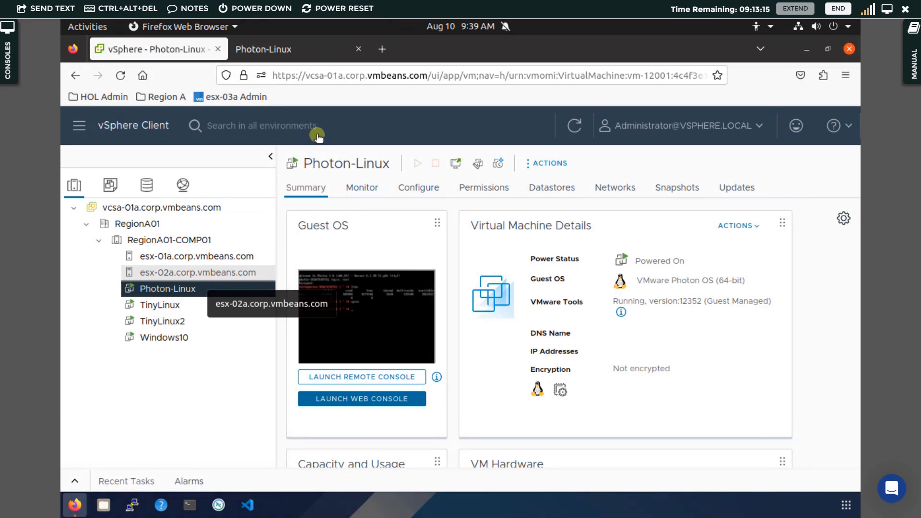
left_click(303, 55)
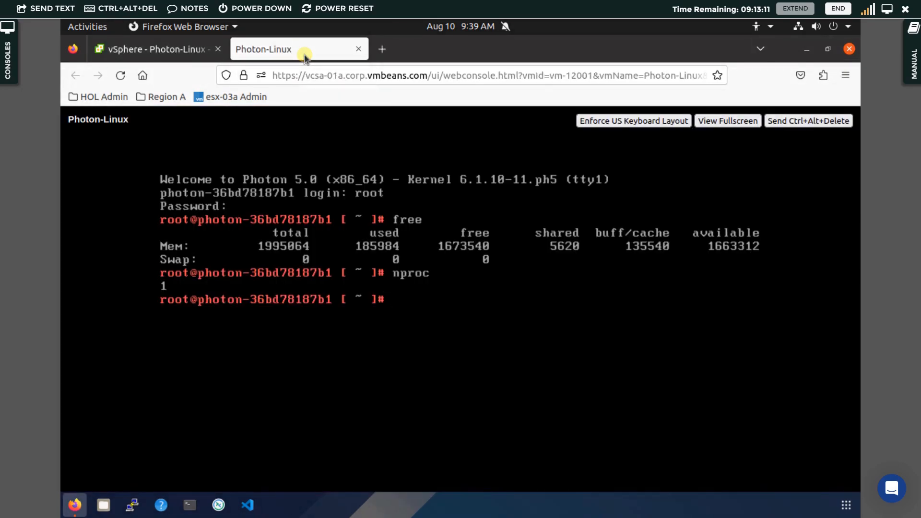
type("free")
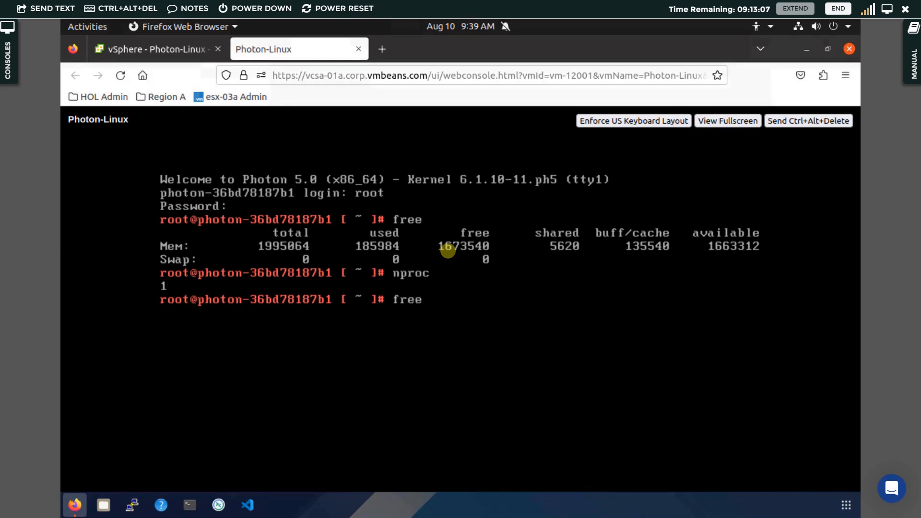
key("Return")
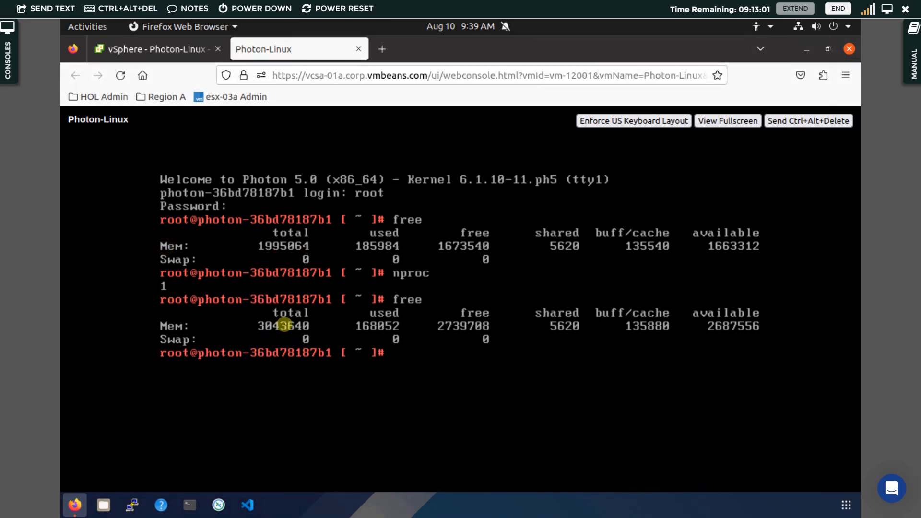
type("nproc")
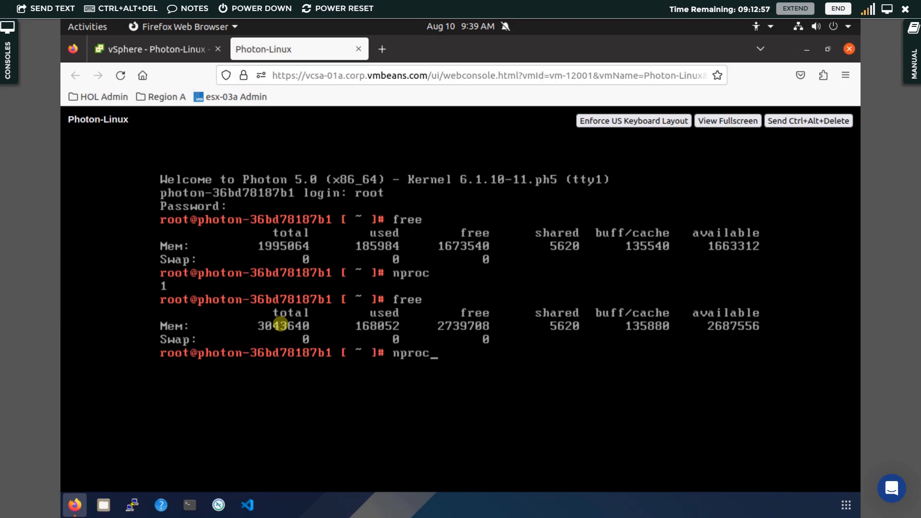
key("Return")
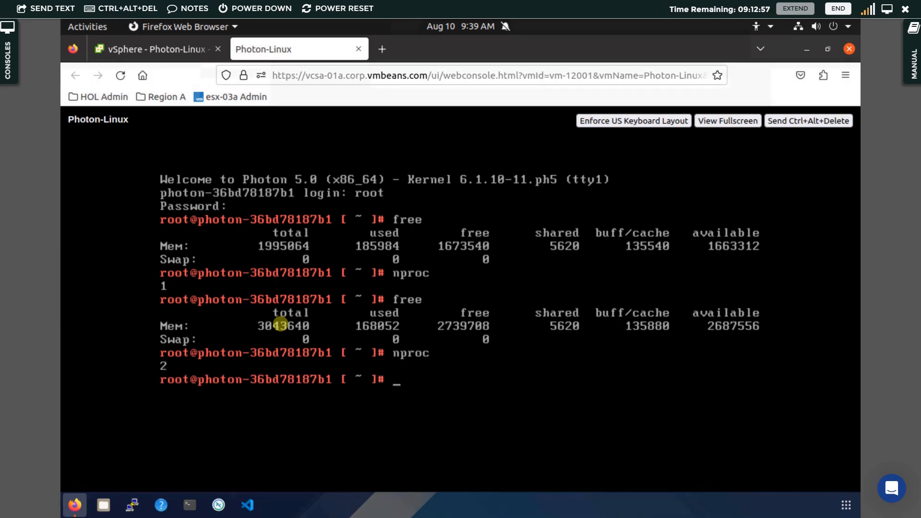
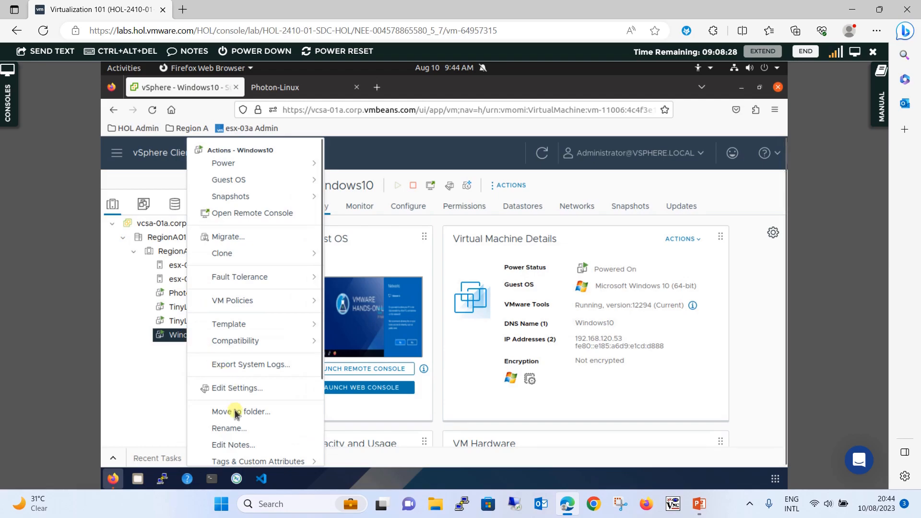
- Open Windows10's Edit Settings and expand Memory, showing 0 MB reservation, 2 GB limit, hot plug unavailable
left_click(245, 389)
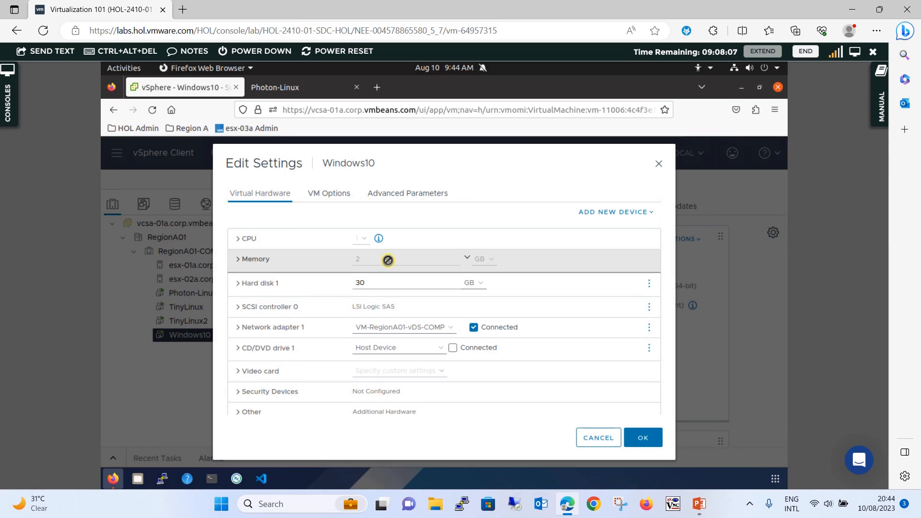
left_click(238, 262)
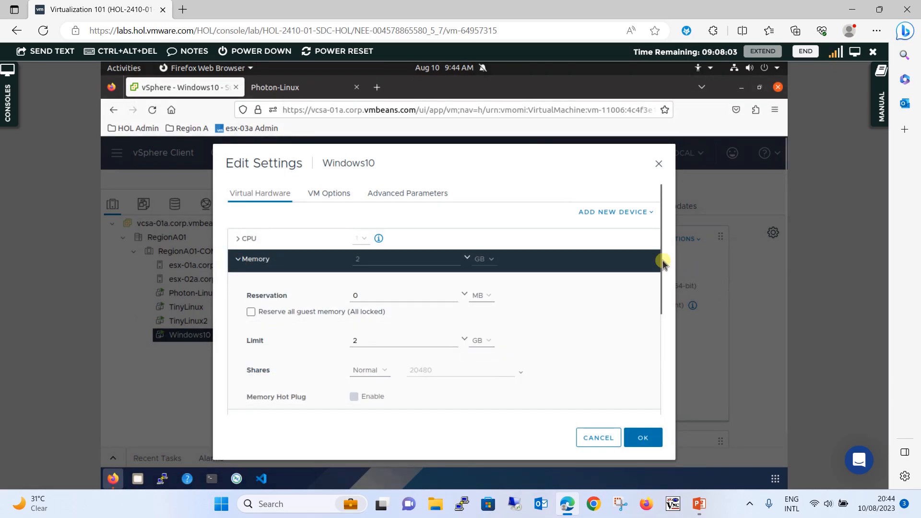
mouse_move(661, 260)
left_mouse_down()
mouse_move(666, 305)
mouse_move(659, 265)
left_mouse_up()
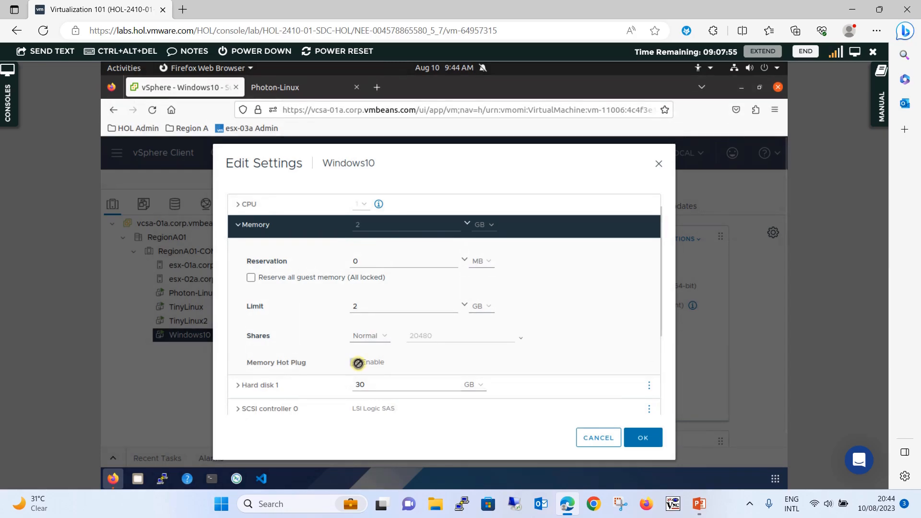
scroll(357, 363, "up", 2)
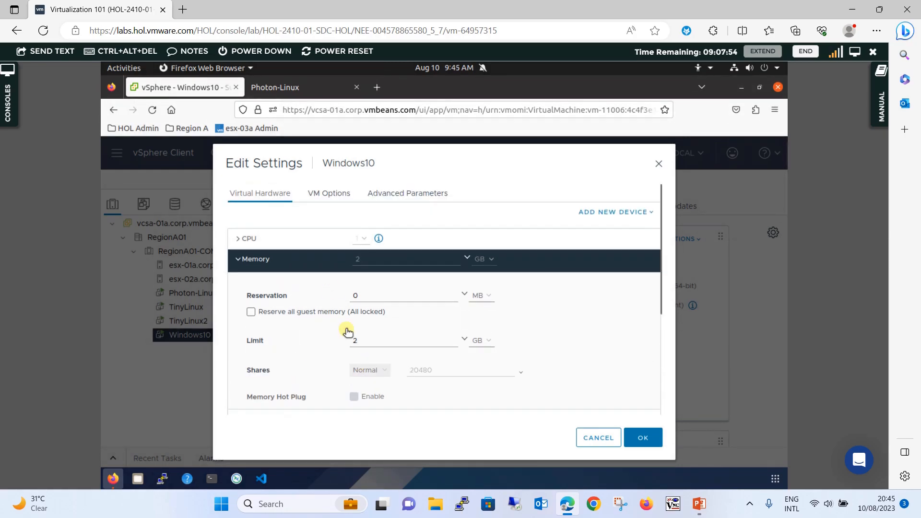
left_click(336, 198)
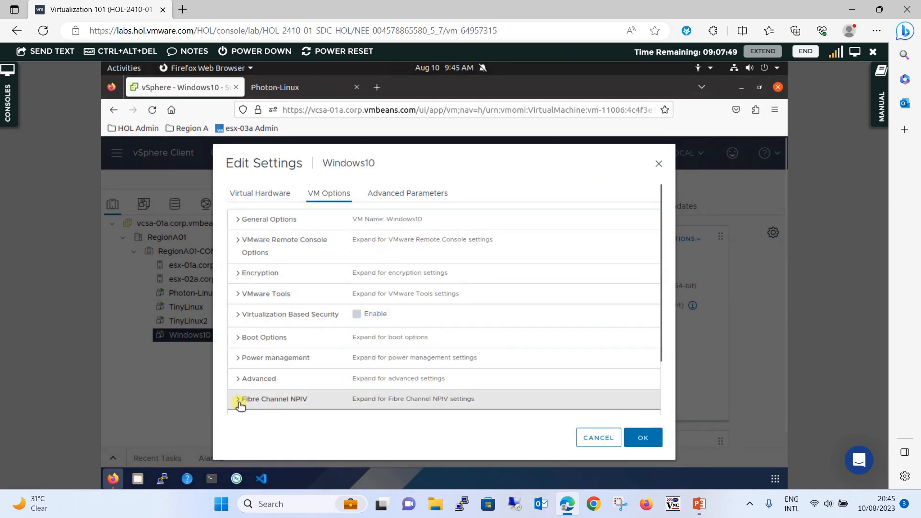
scroll(241, 405, "down", 3)
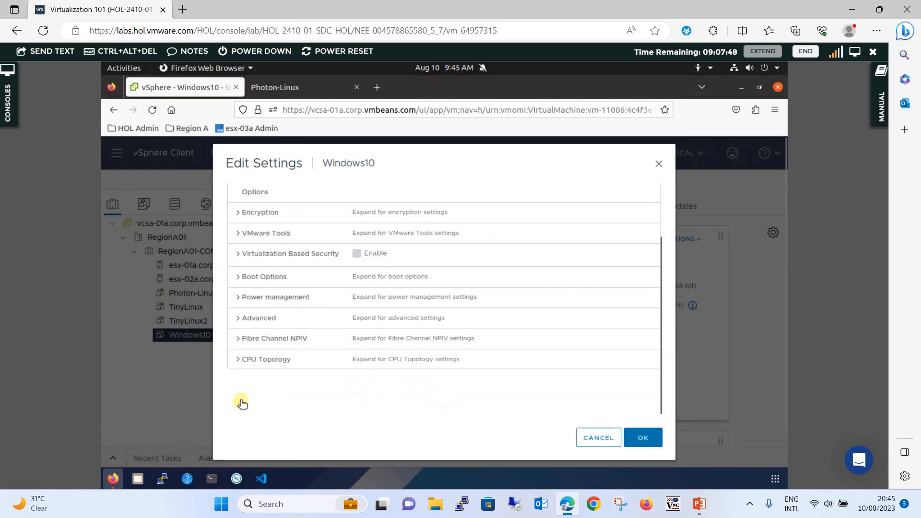
left_click(238, 360)
scroll(314, 354, "down", 1)
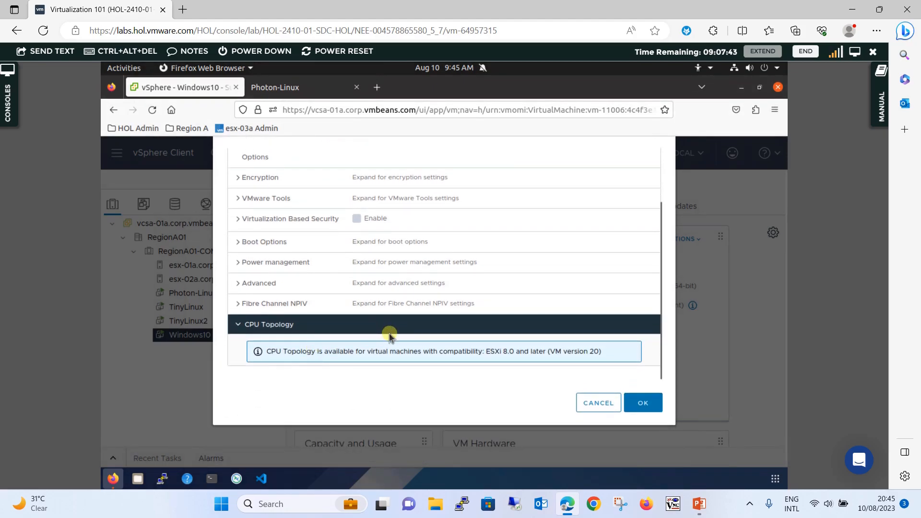
scroll(389, 335, "up", 3)
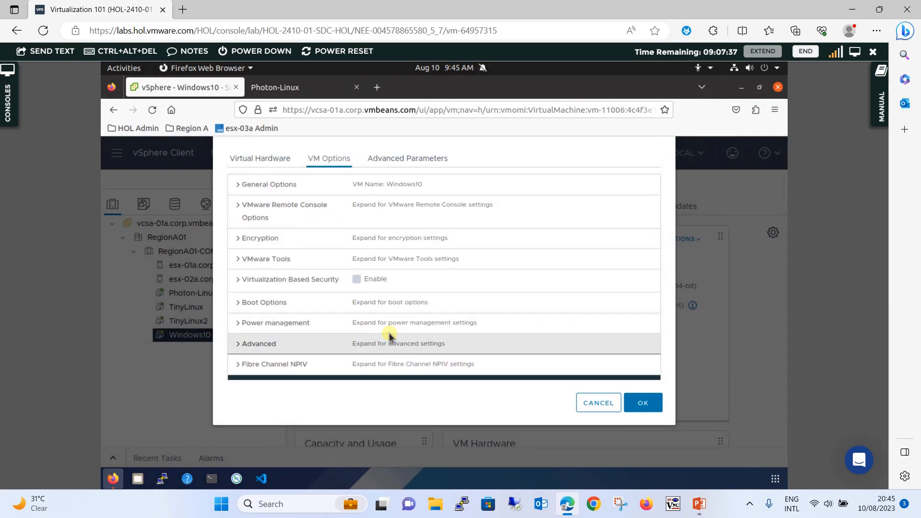
scroll(390, 335, "down", 2)
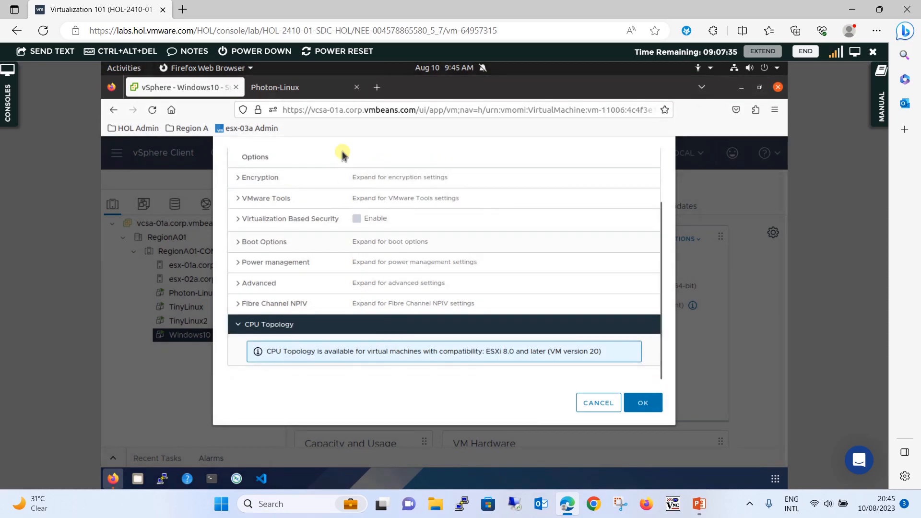
scroll(341, 152, "up", 2)
left_click(270, 160)
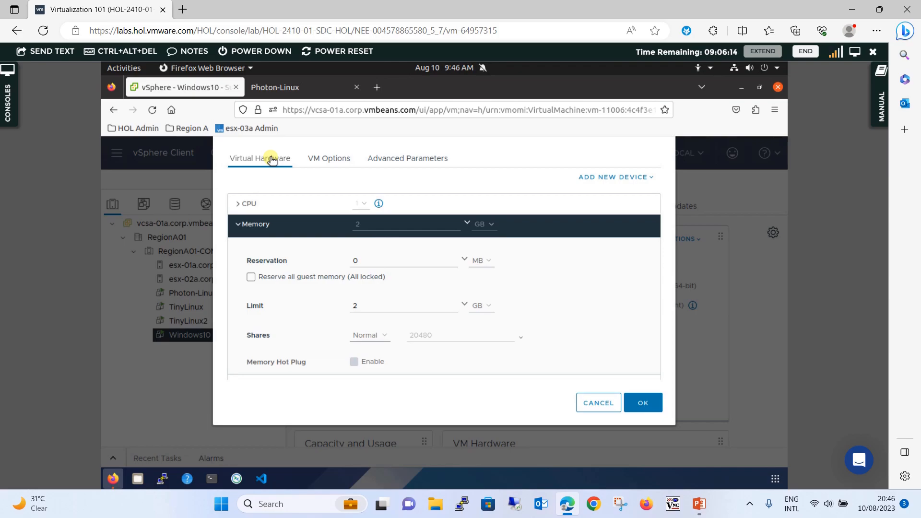
- Cancel the Windows10 settings dialog, then power off Windows10 via Power > Power Off and confirm
left_click(598, 403)
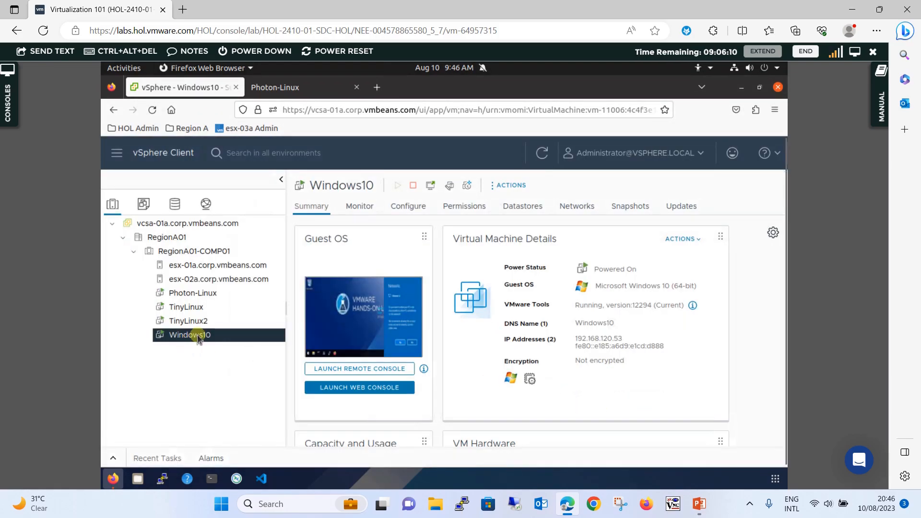
right_click(200, 335)
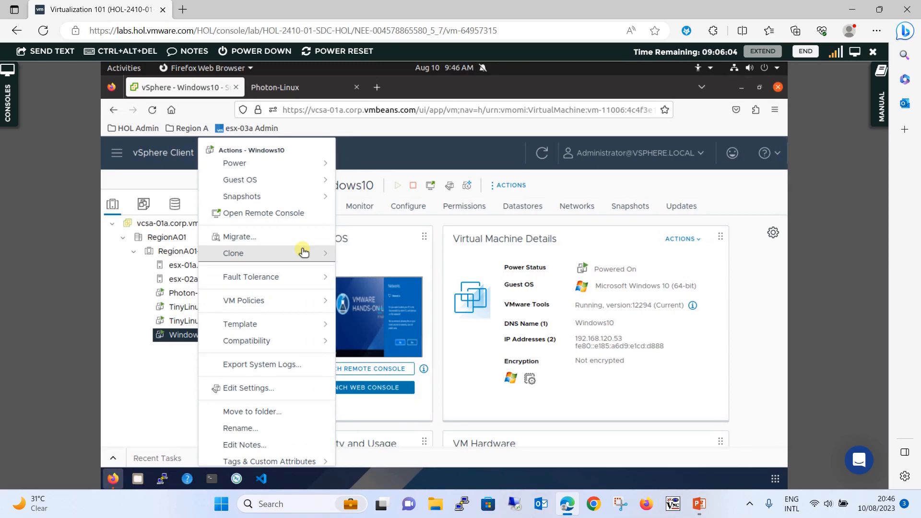
right_click(202, 337)
mouse_move(319, 164)
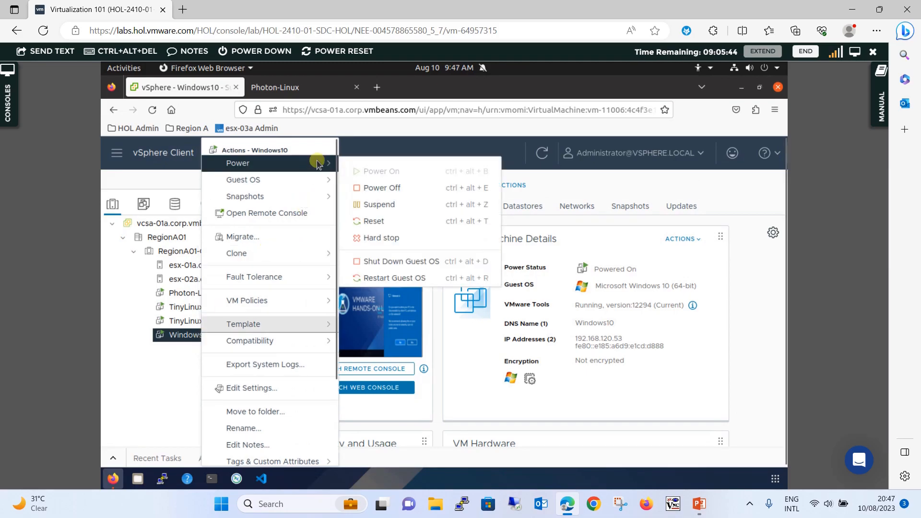
left_click(383, 188)
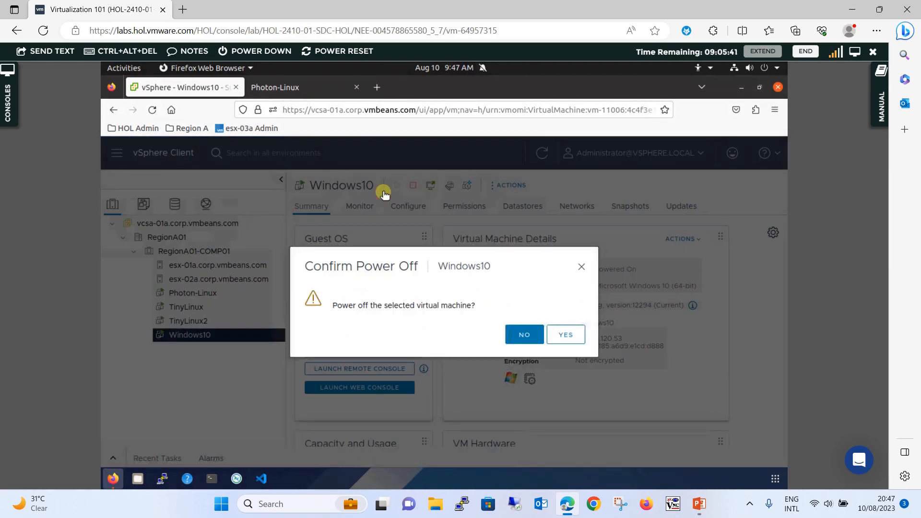
left_click(578, 336)
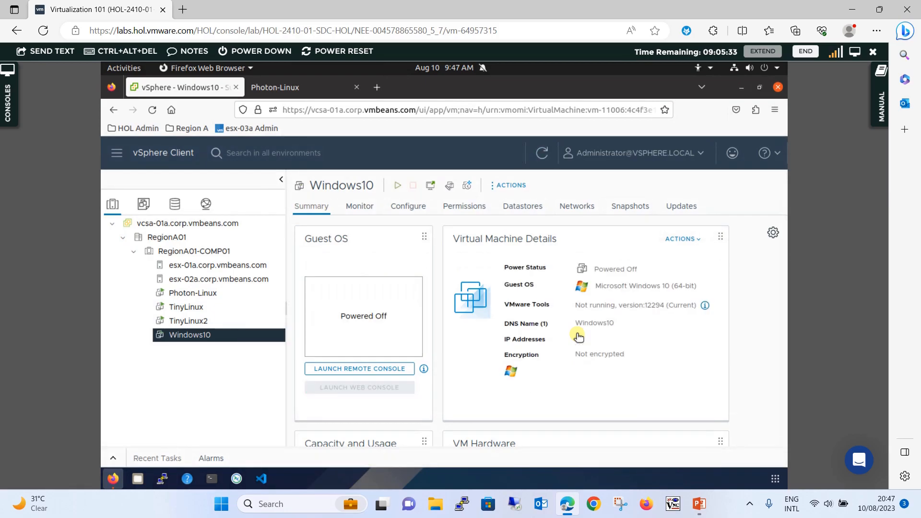
- Open Edit Settings for the powered-off Windows10 VM, leaving the CPU count at 1
right_click(203, 335)
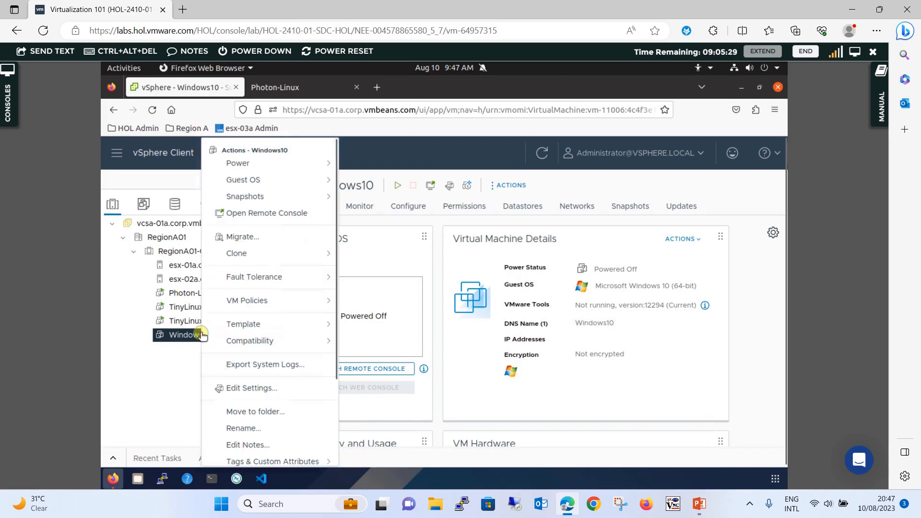
left_click(248, 388)
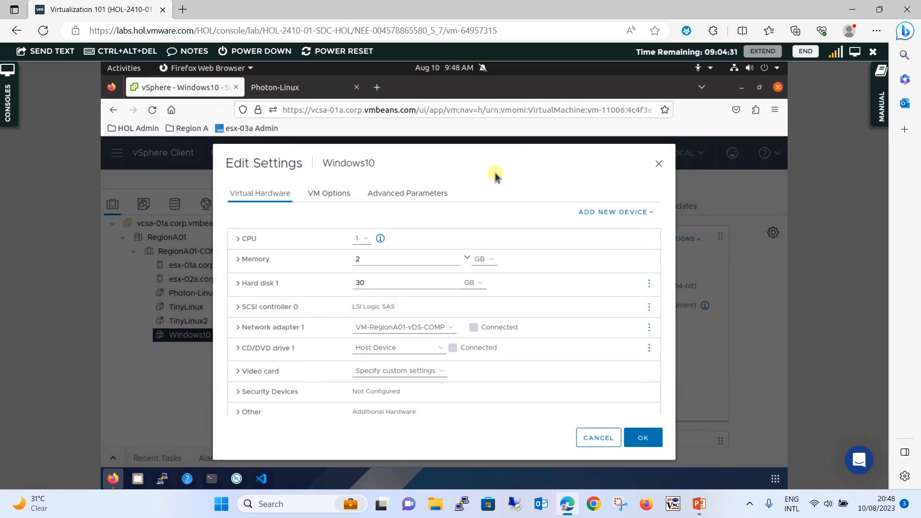
left_click(365, 238)
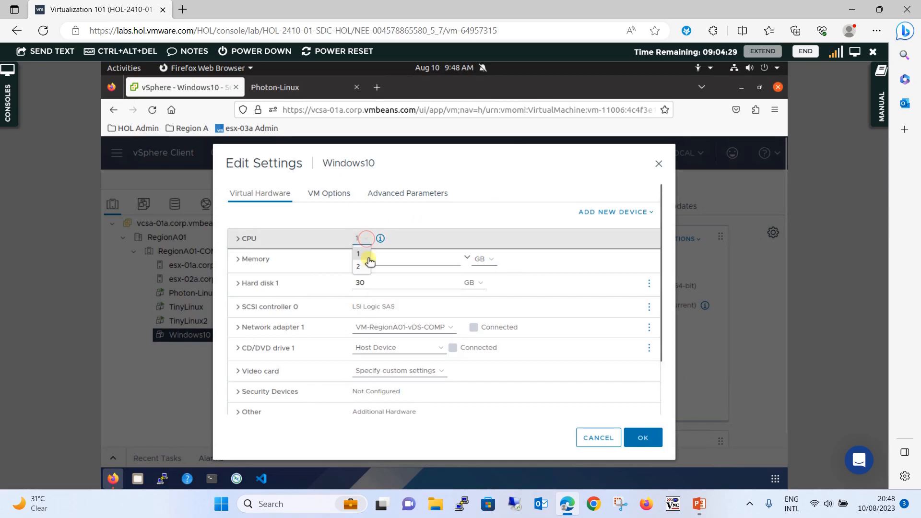
left_click(447, 192)
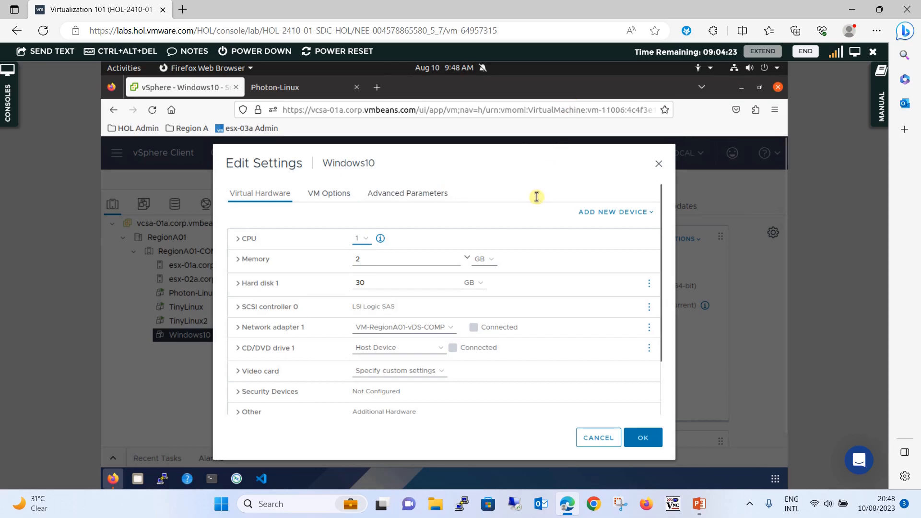
- Check Memory Hot Plug Enable and Enable CPU Hot Add, then save with OK
left_click(238, 261)
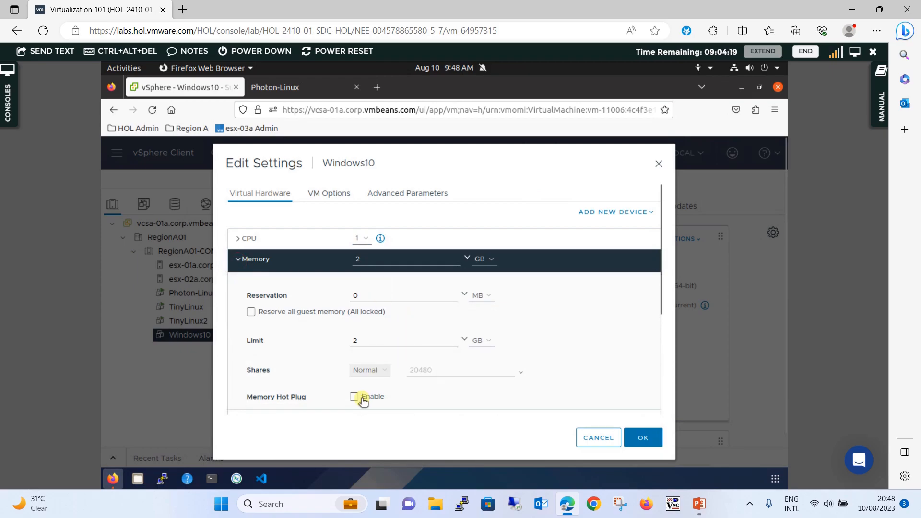
left_click(355, 396)
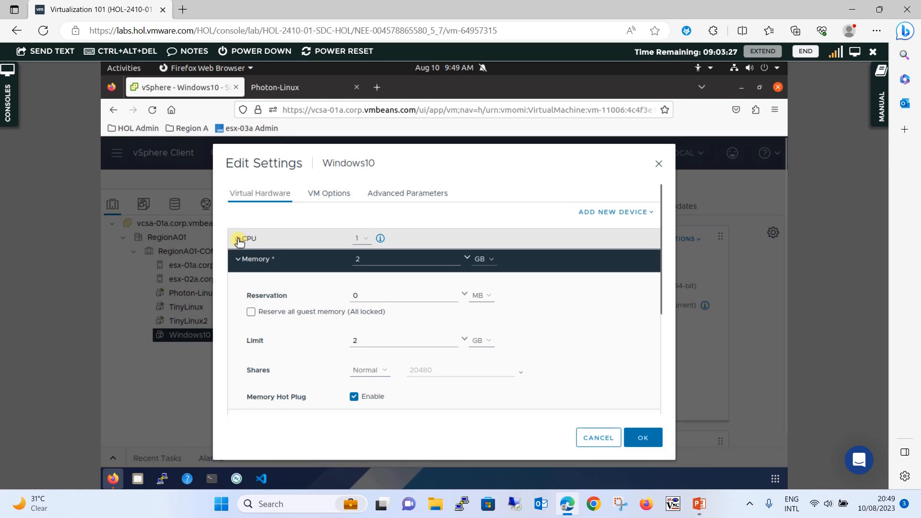
left_click(240, 238)
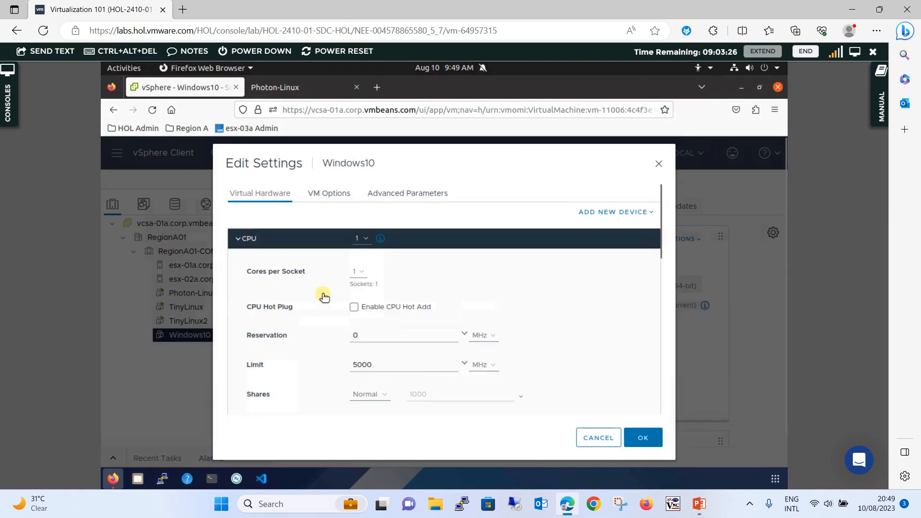
left_click(353, 308)
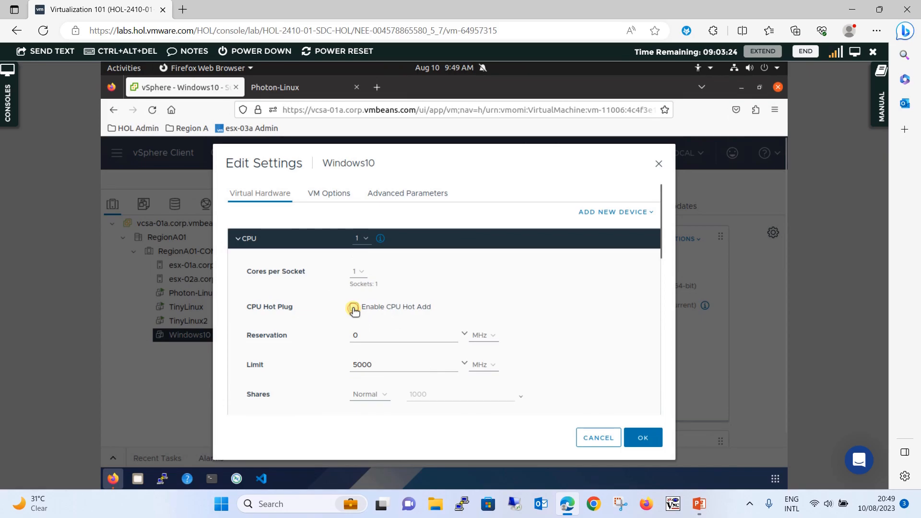
left_click(240, 241)
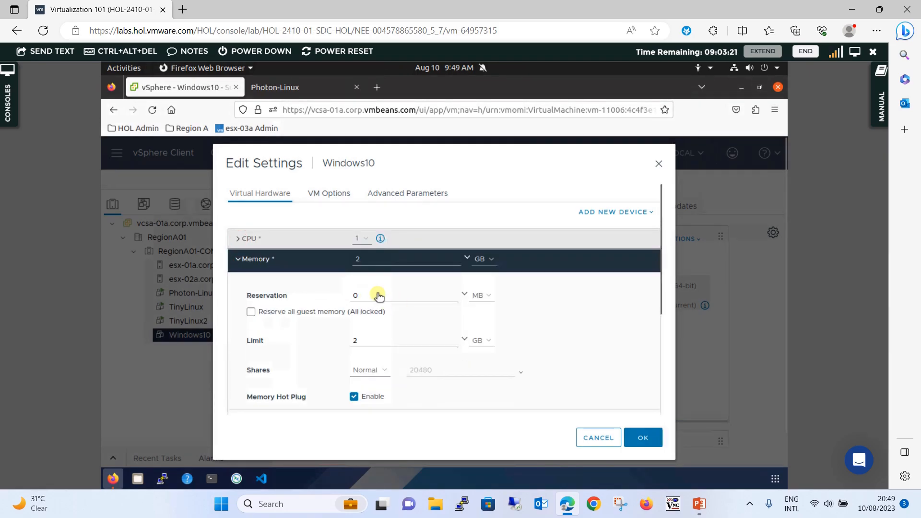
left_click(240, 259)
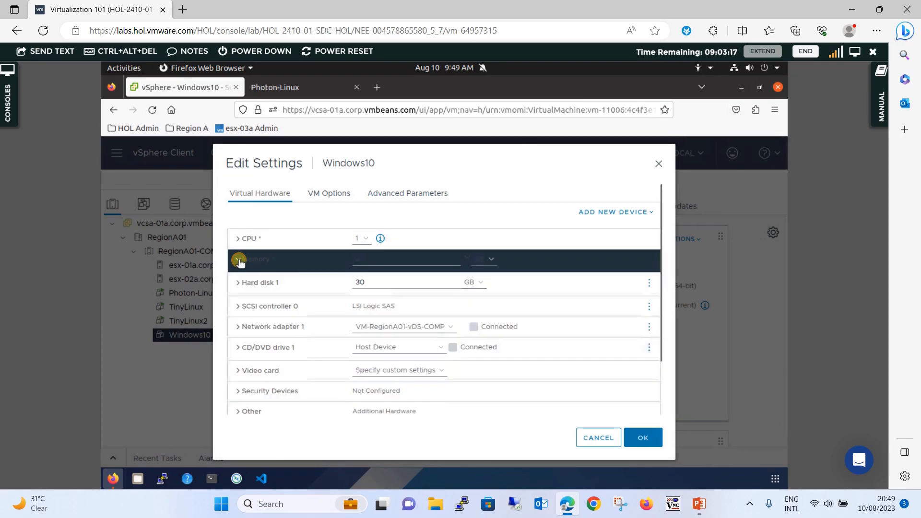
left_click(655, 441)
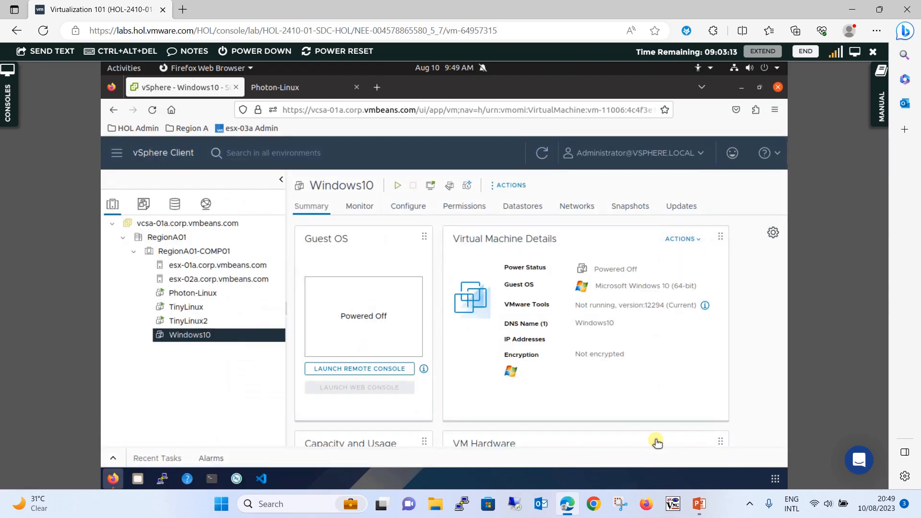
- Start the Windows10 VM using Power > Power On from its right-click menu
right_click(207, 337)
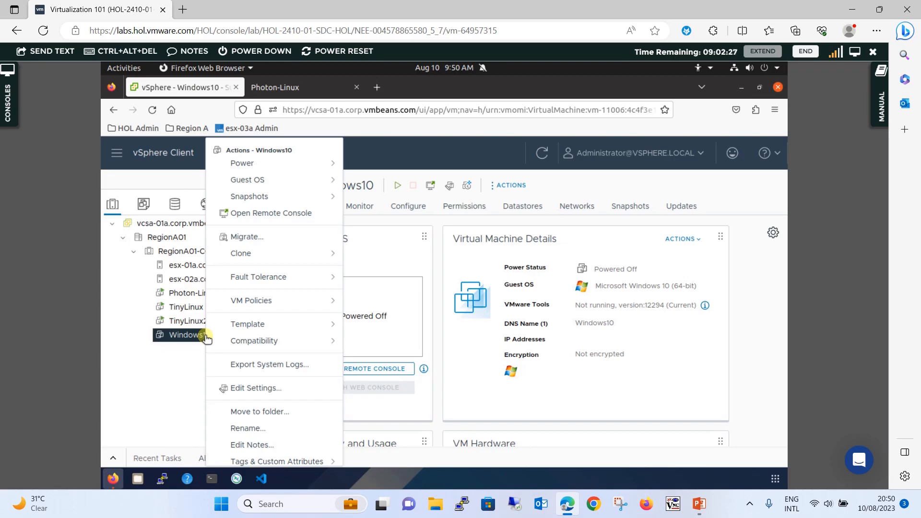
left_click(334, 162)
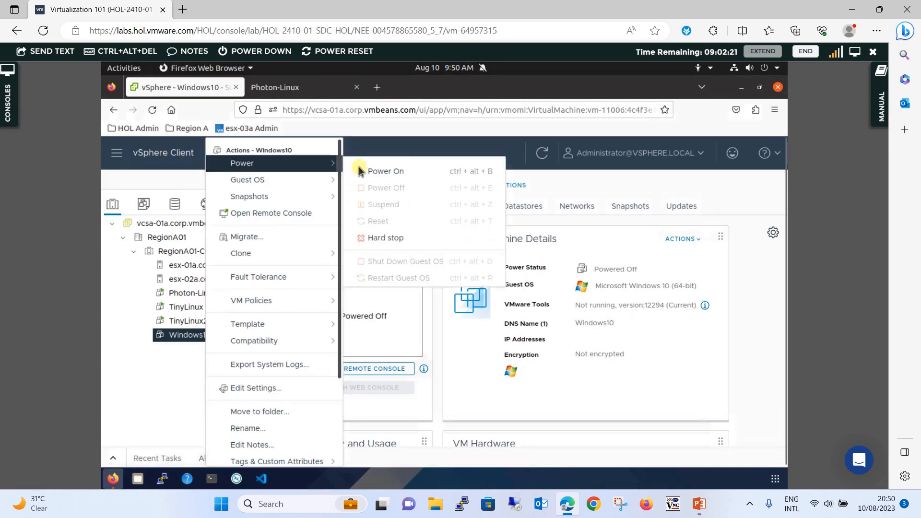
left_click(372, 171)
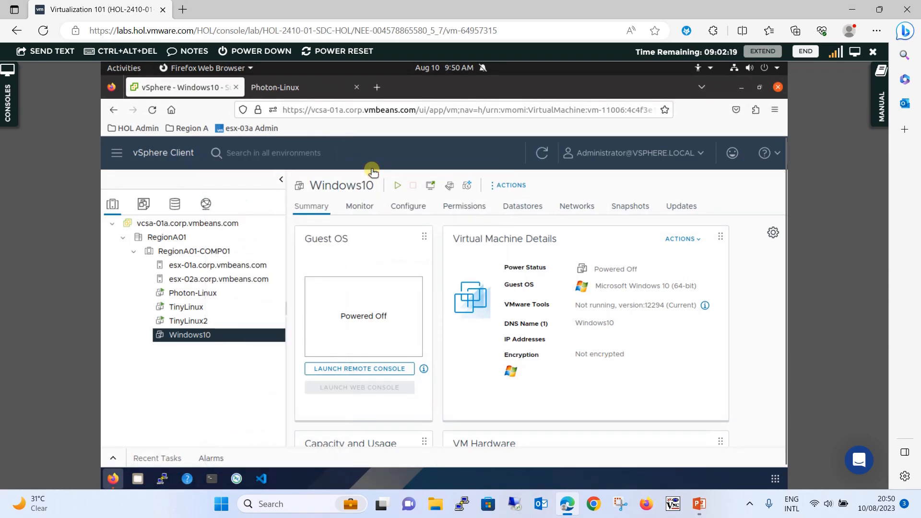
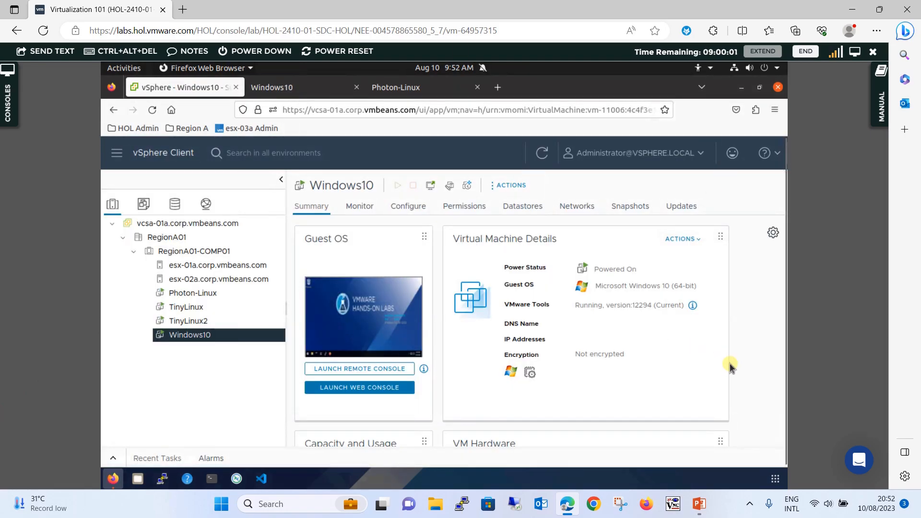
- Scroll the Windows10 summary down to VM Hardware, which shows 1 CPU and 2 GB memory
scroll(749, 370, "down", 2)
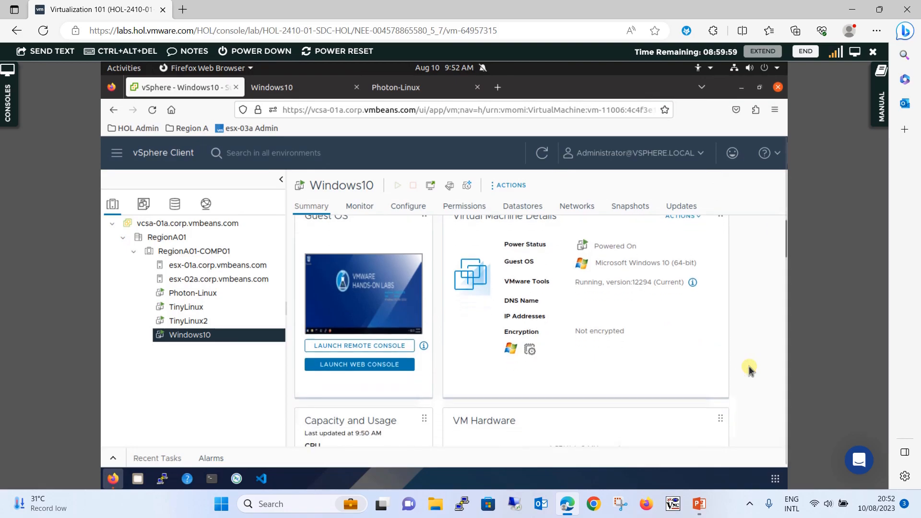
scroll(749, 369, "down", 1)
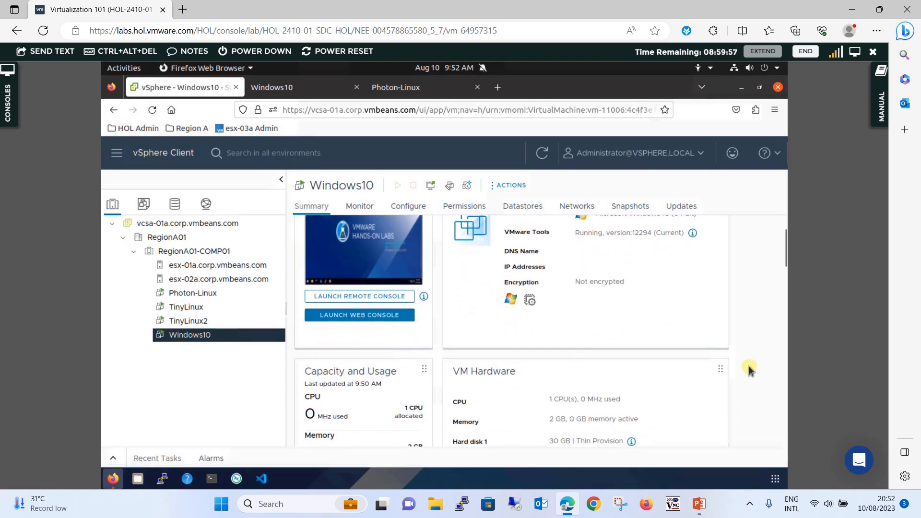
scroll(750, 369, "down", 2)
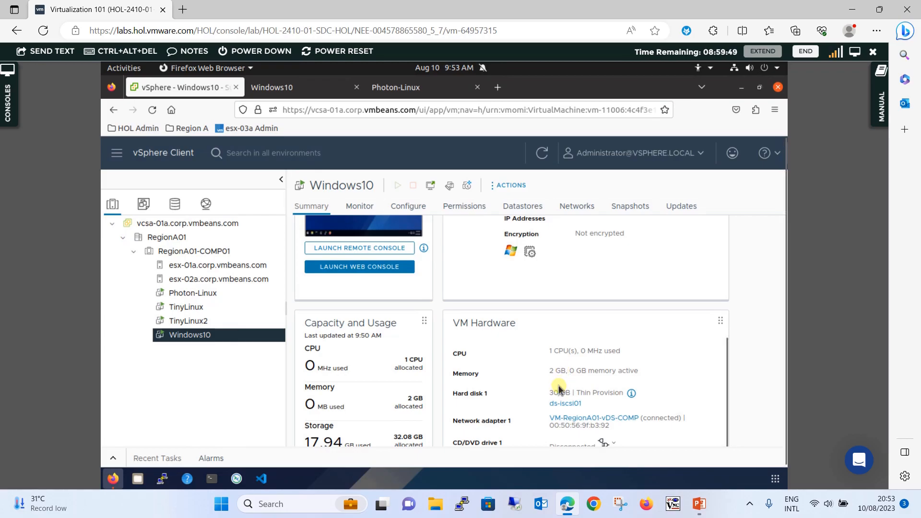
- Open a fresh Windows10 web console and launch Task Manager inside the guest
left_click(307, 91)
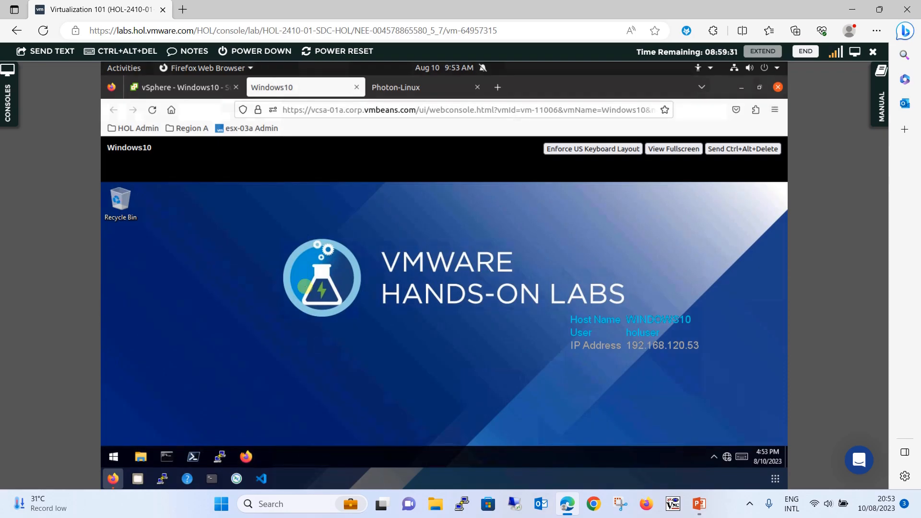
left_click(193, 89)
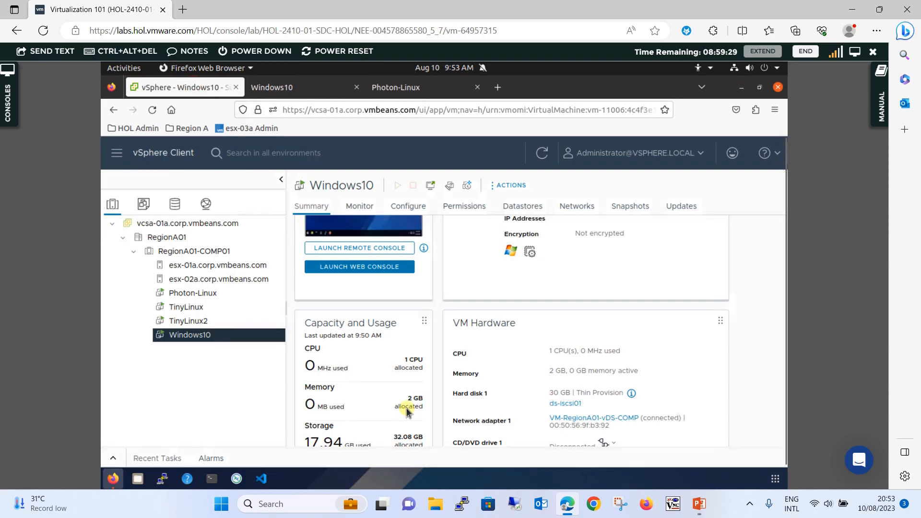
left_click(360, 267)
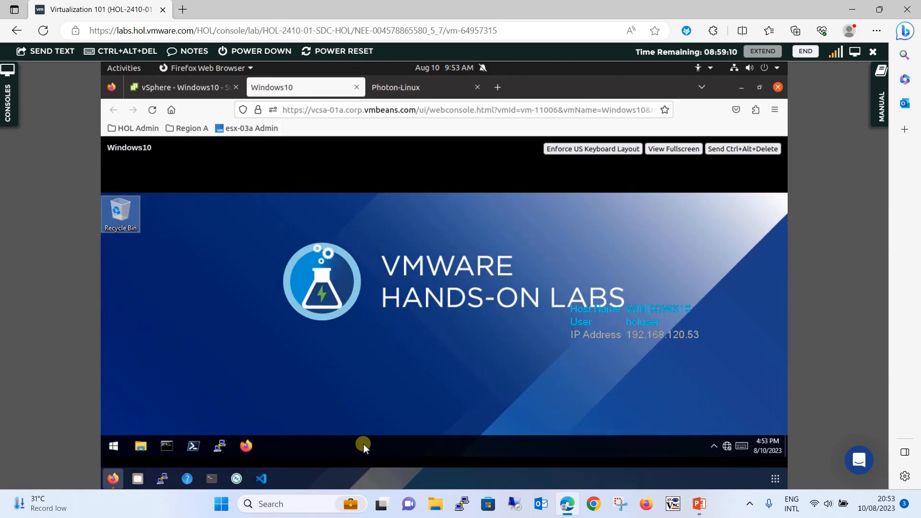
right_click(363, 444)
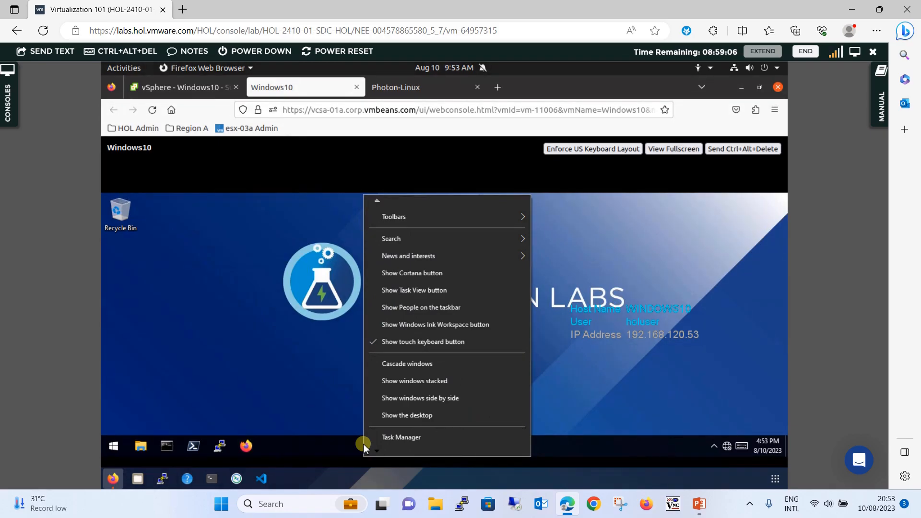
left_click(402, 437)
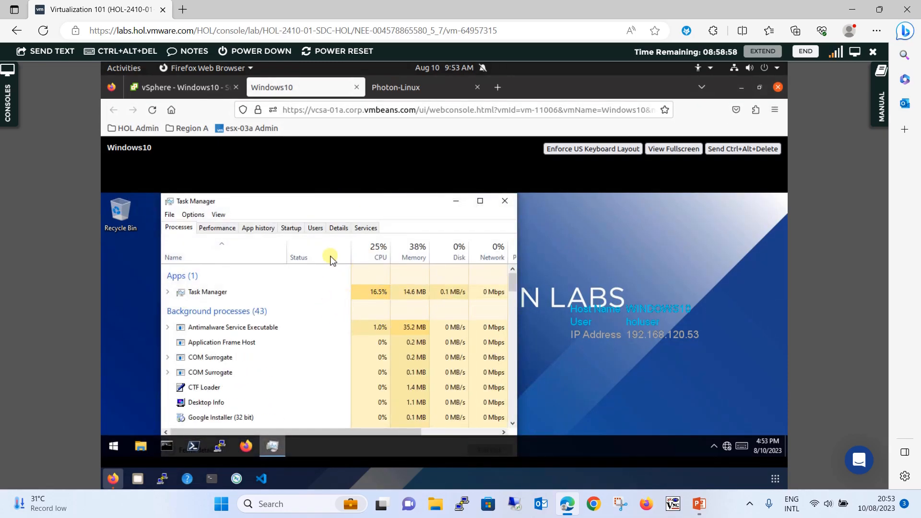
- In Task Manager's Performance view, confirm 1 processor and 2.0 GB memory, then return to the summary
left_click(341, 230)
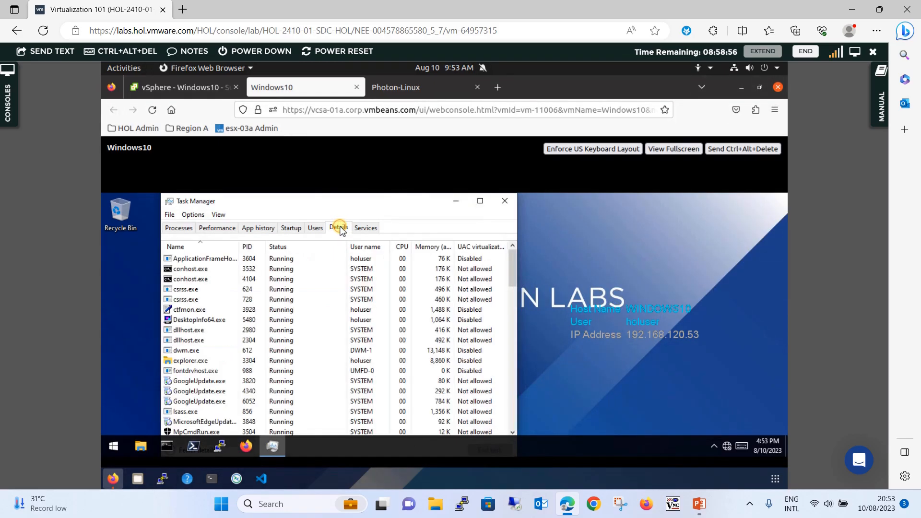
left_click(172, 229)
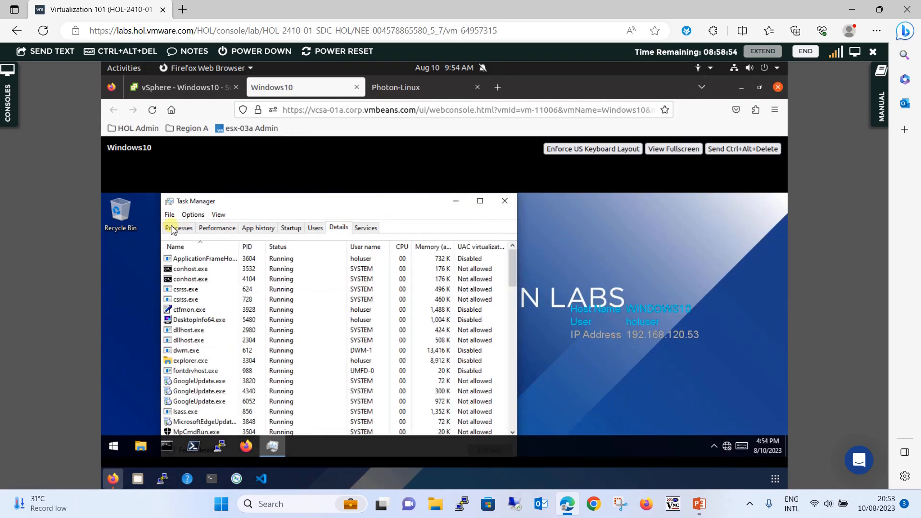
left_click(225, 231)
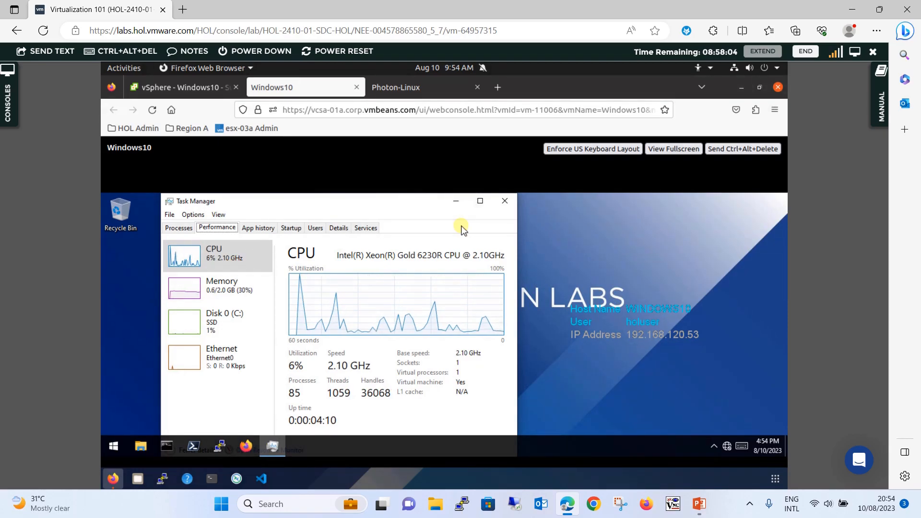
left_click(230, 296)
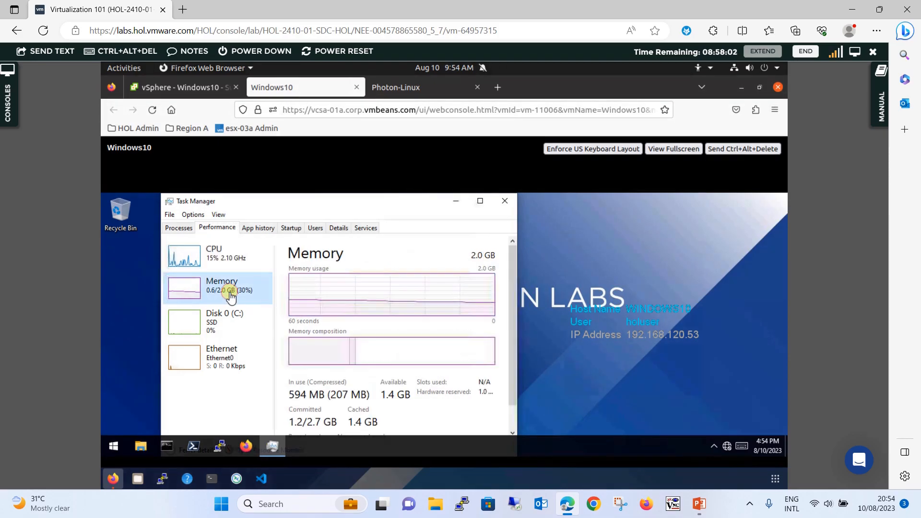
left_click(232, 262)
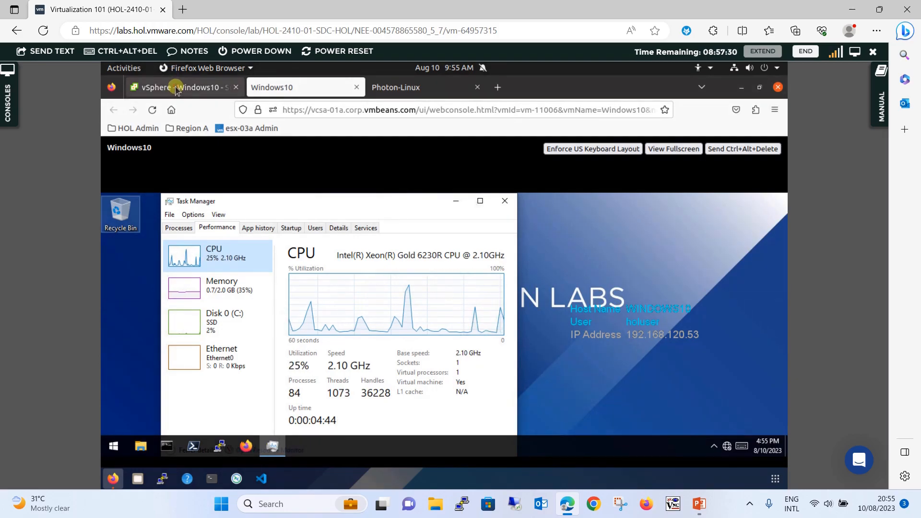
left_click(177, 89)
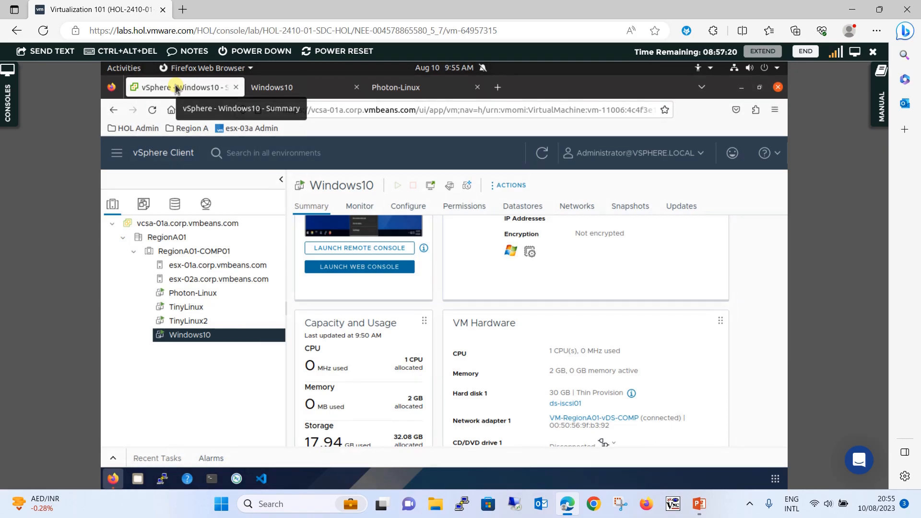
- In the running Windows10 VM's Edit Settings, set CPU to 2 and memory to 3 GB, then confirm
right_click(218, 337)
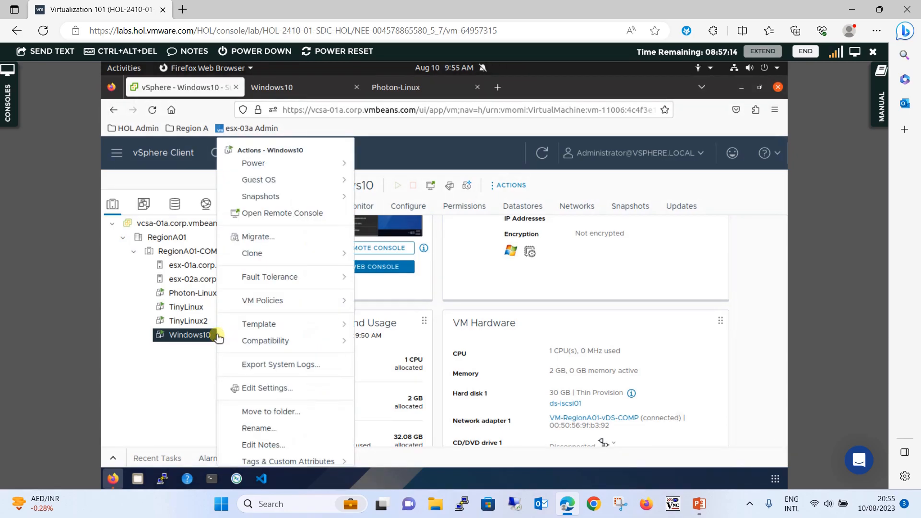
left_click(281, 391)
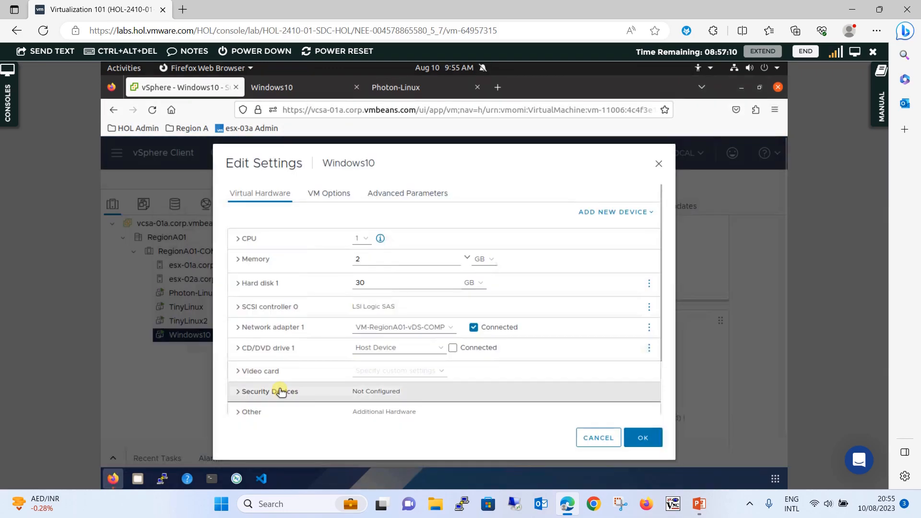
left_click(364, 239)
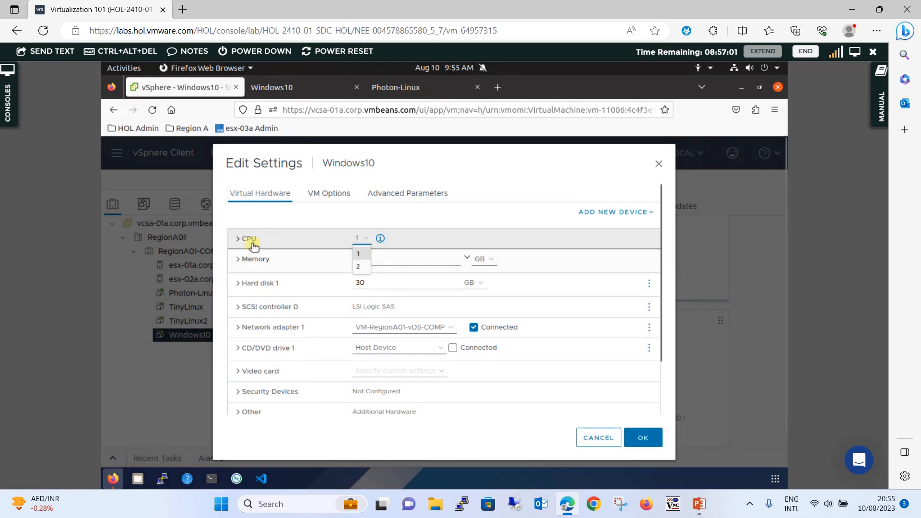
left_click(361, 268)
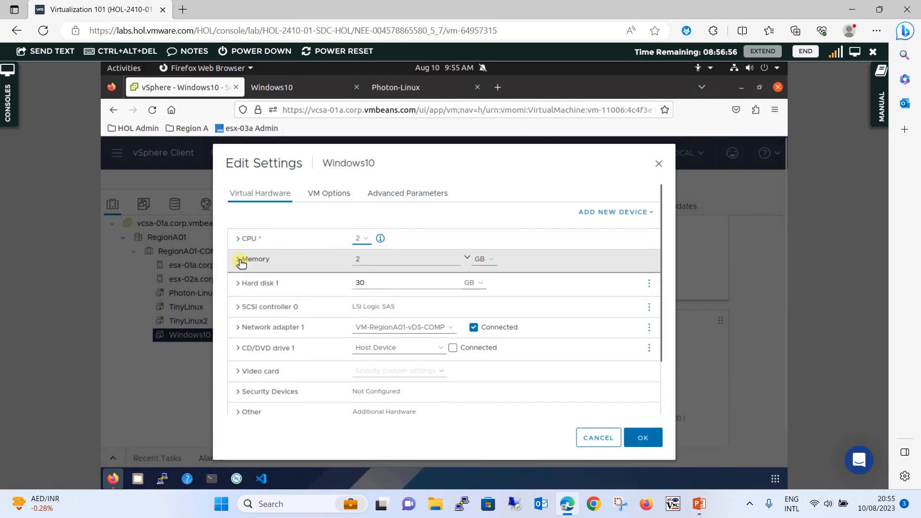
left_click(436, 255)
key("BackSpace")
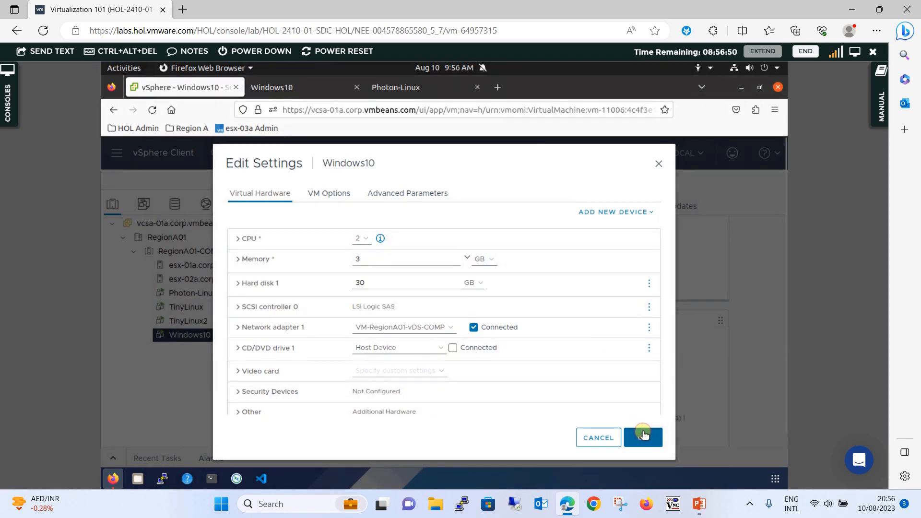
left_click(644, 436)
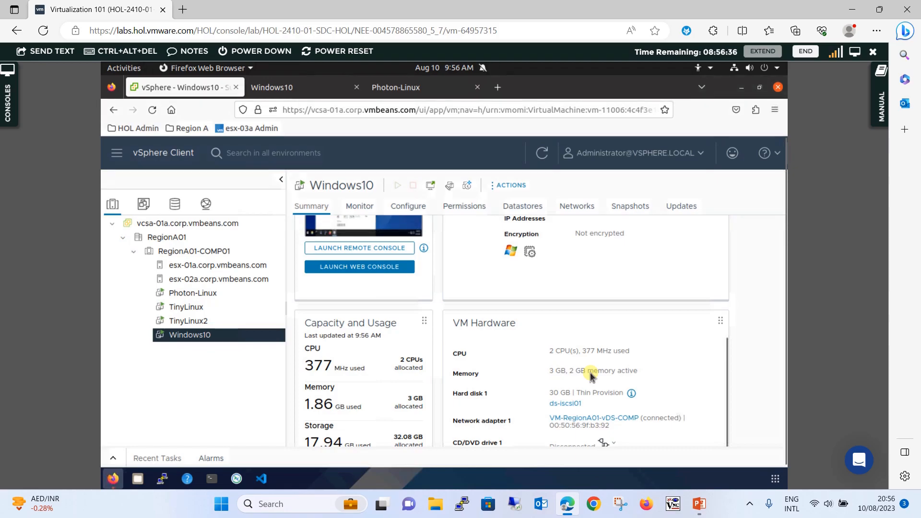
- Close the disconnected Windows10 console tab and the Photon-Linux console tab
left_click(320, 88)
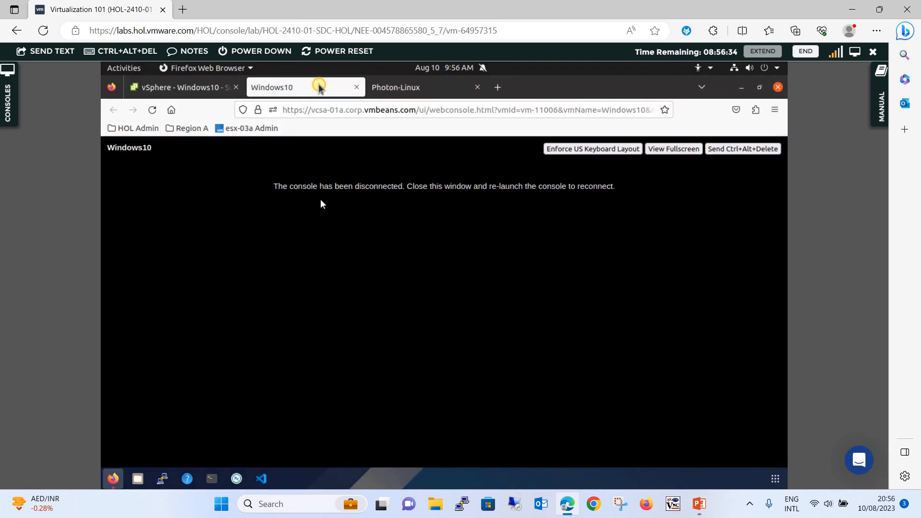
left_click(356, 88)
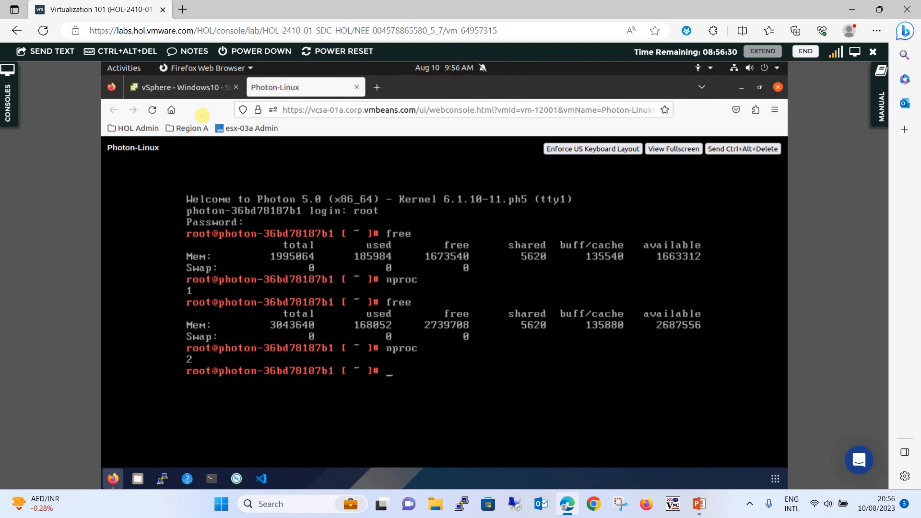
middle_click(326, 90)
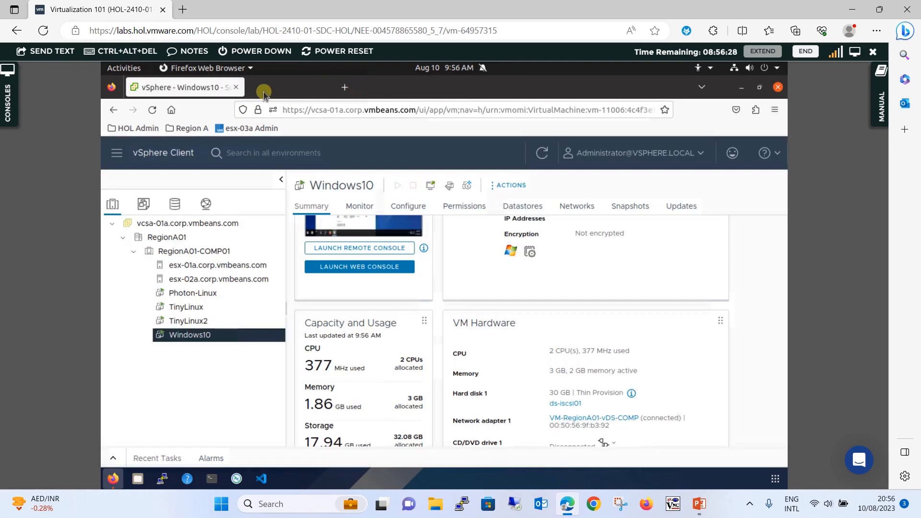
- Relaunch the Windows10 web console and check Task Manager now shows 3.0 GB memory and CPU details
left_click(380, 227)
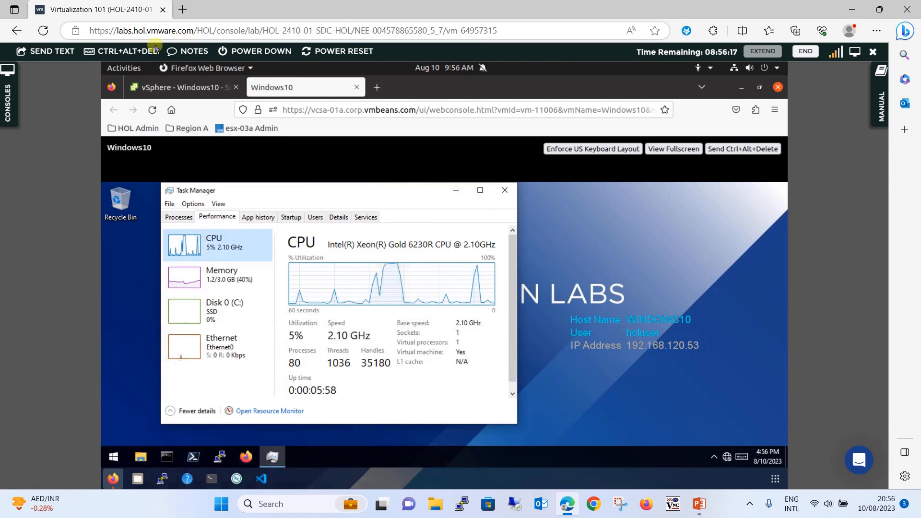
left_click(167, 89)
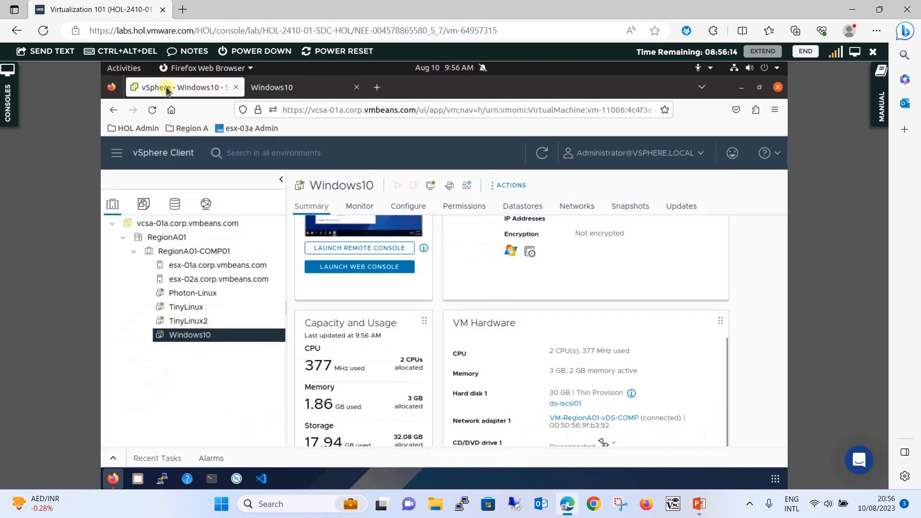
left_click(299, 91)
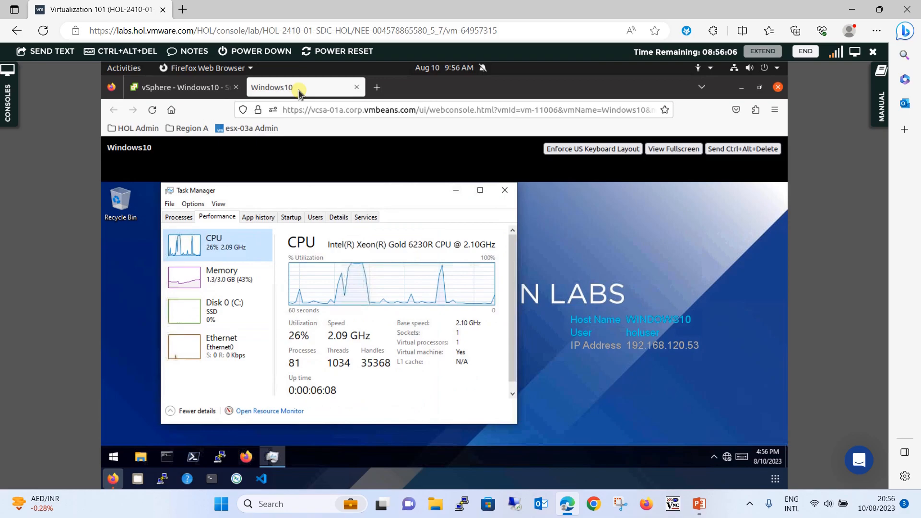
left_click(228, 283)
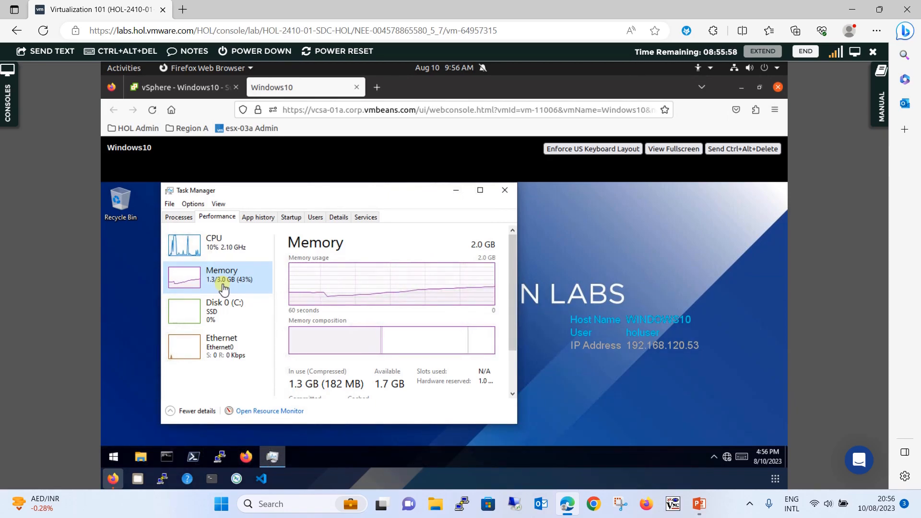
left_click(242, 247)
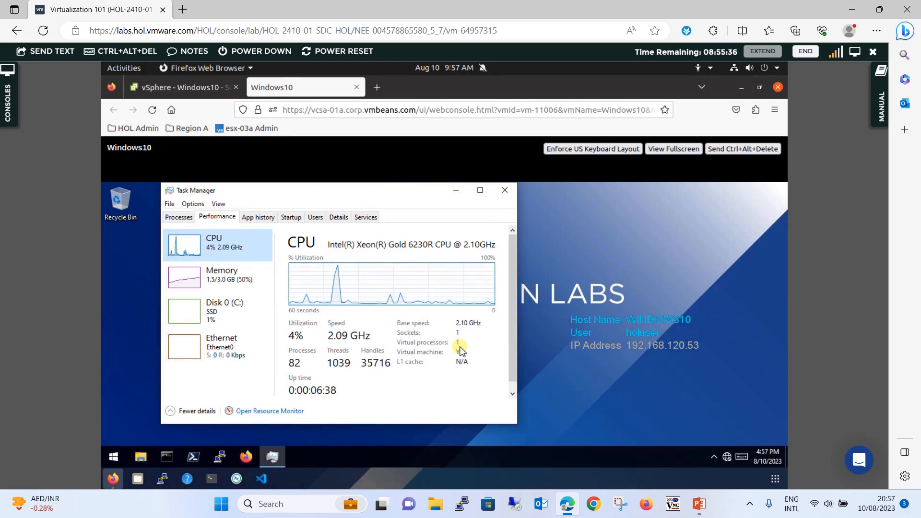
left_click(201, 89)
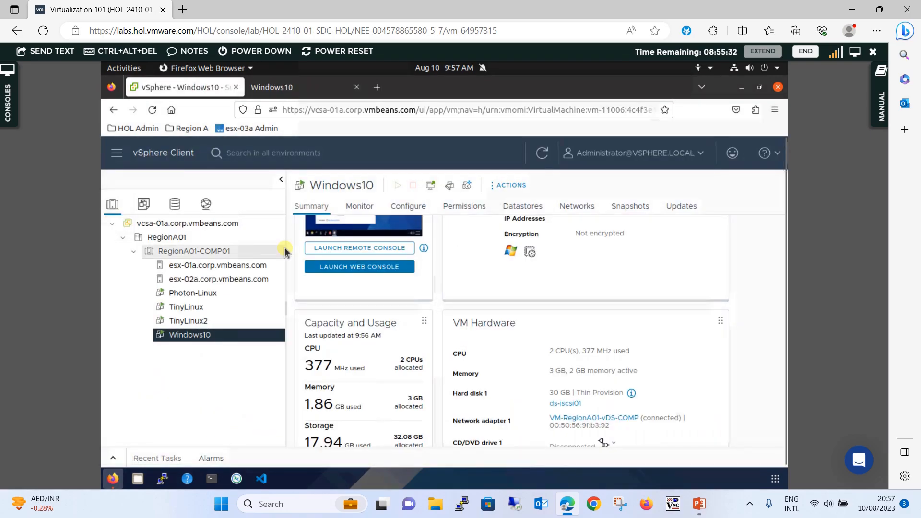
- In the Windows10 console's Task Manager, compare 3.0 GB memory against only 1 virtual processor
left_click(312, 87)
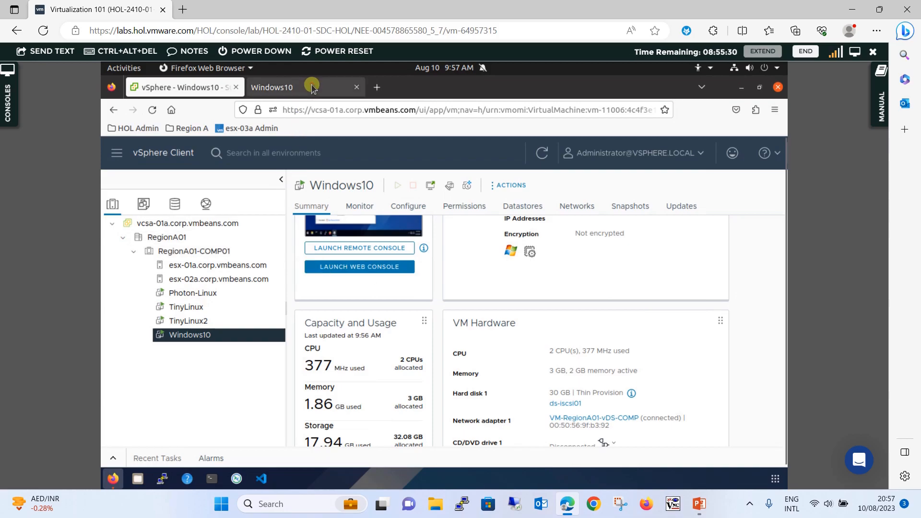
left_click(214, 283)
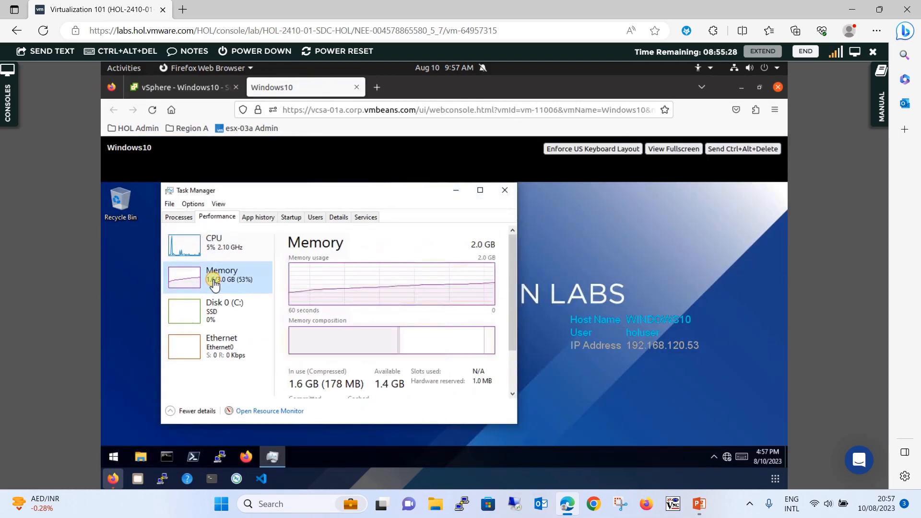
left_click(252, 244)
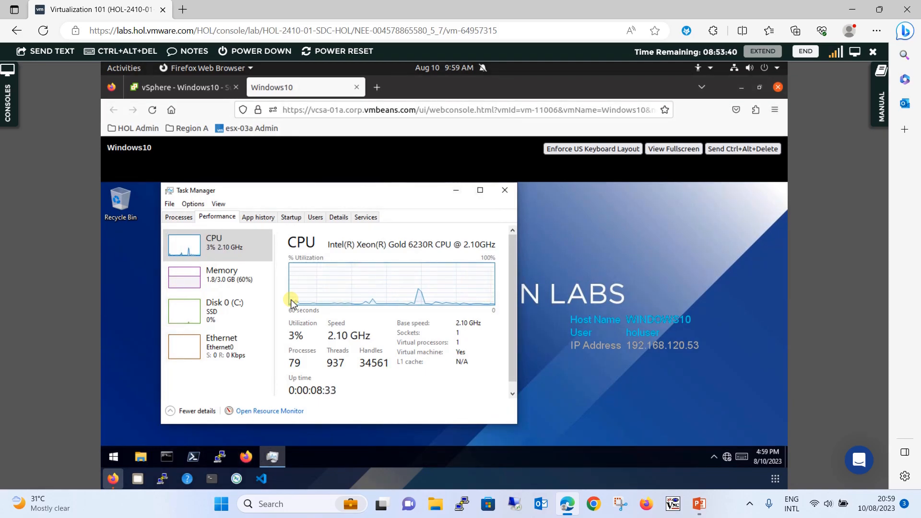
- Restart the Windows10 guest from its Start menu power options
left_click(117, 454)
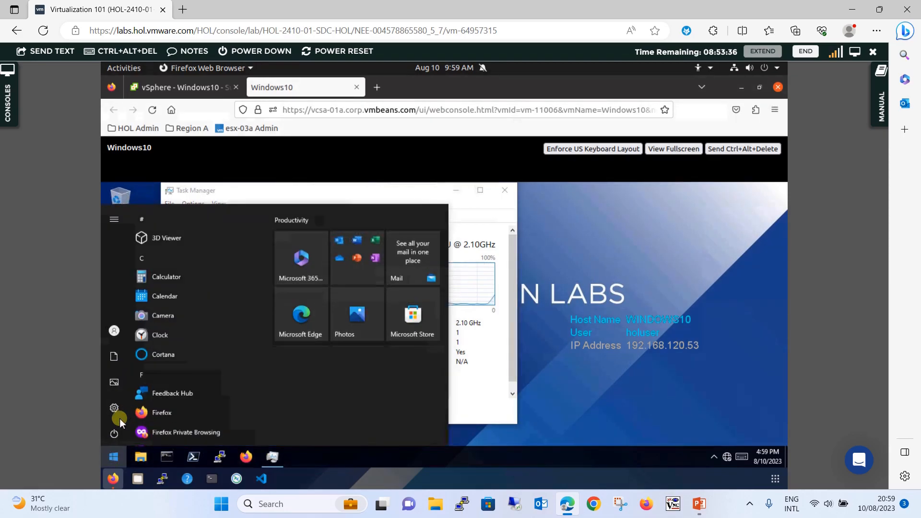
mouse_move(119, 428)
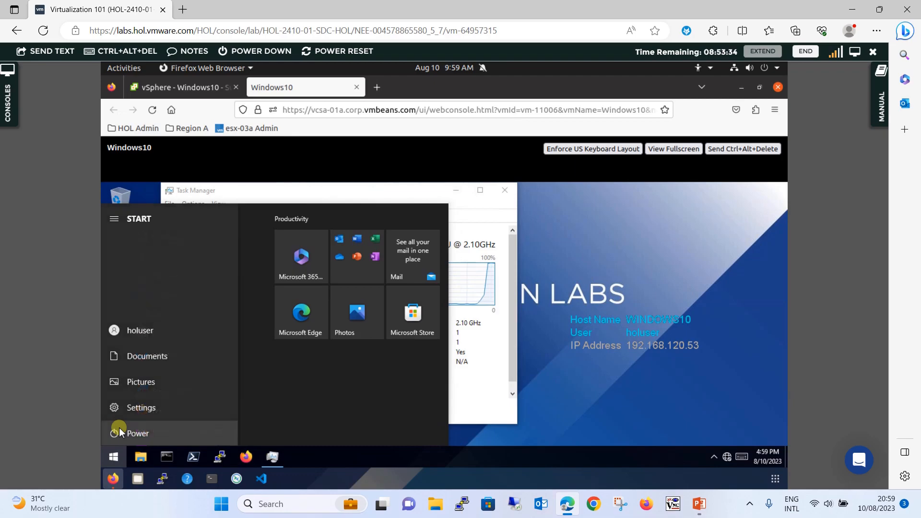
left_click(159, 431)
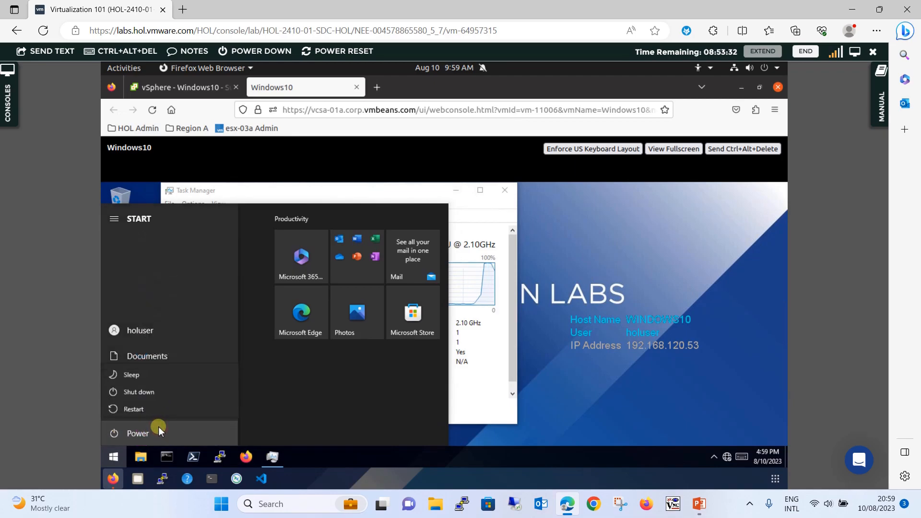
left_click(161, 405)
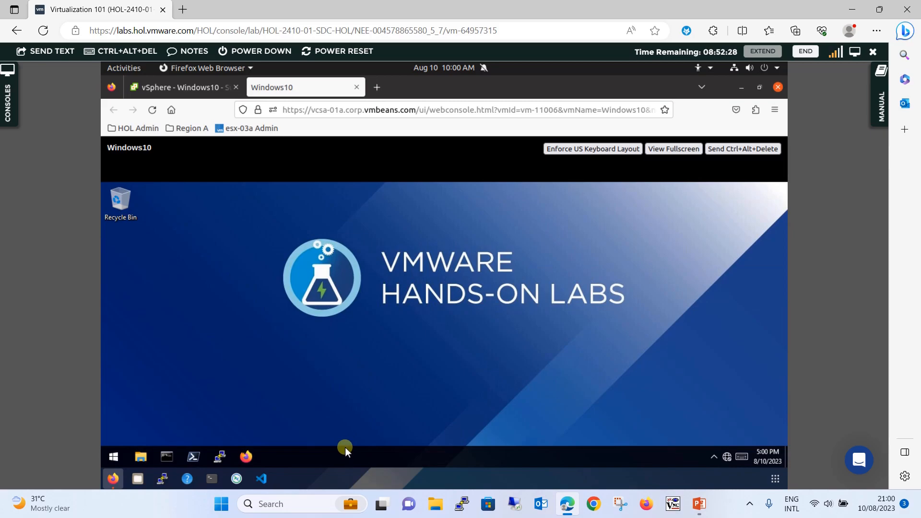
- Reopen Task Manager in the restarted guest and confirm 2 virtual processors and 3.0 GB memory
right_click(344, 447)
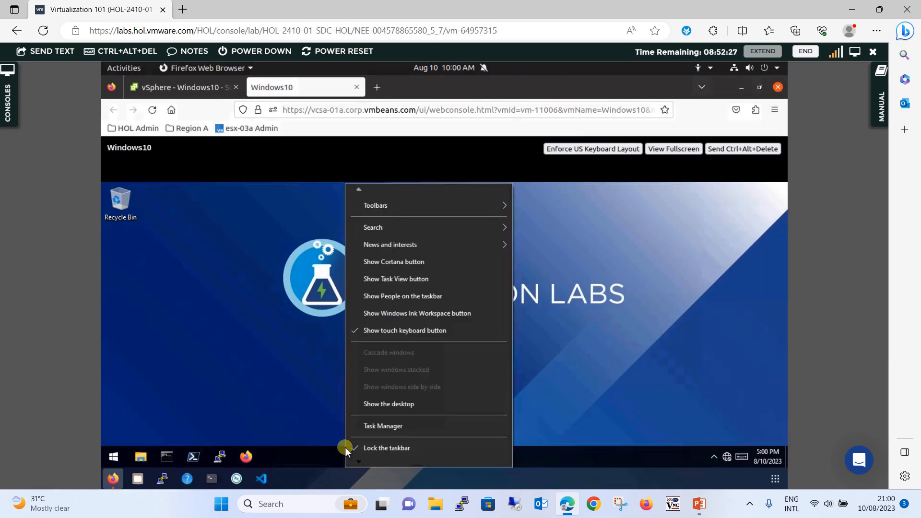
right_click(321, 451)
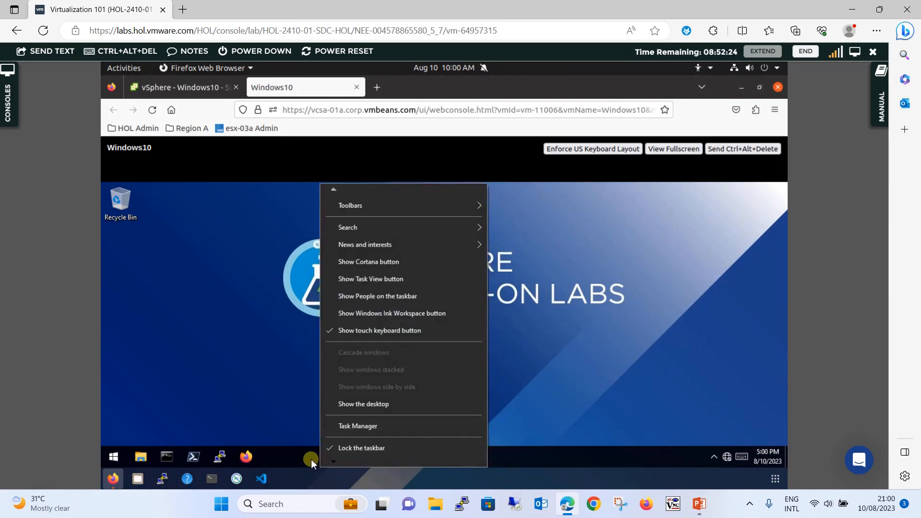
left_click(359, 426)
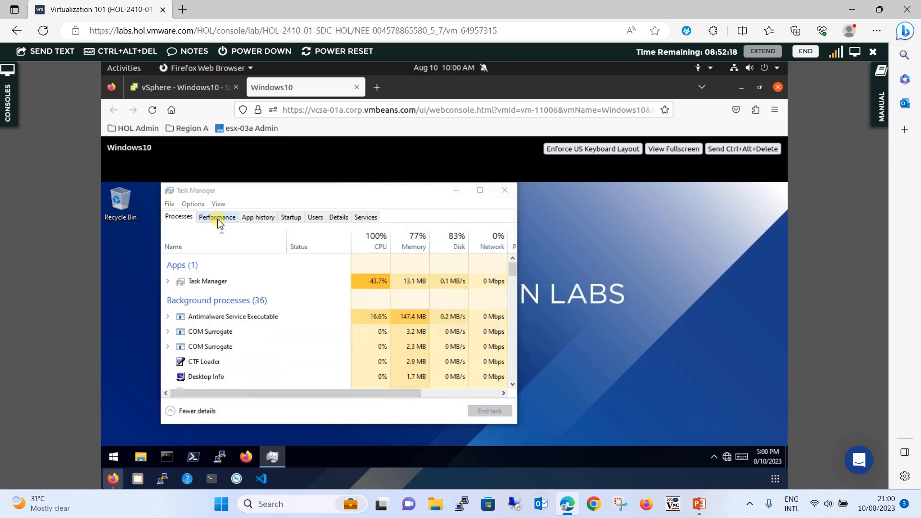
left_click(211, 221)
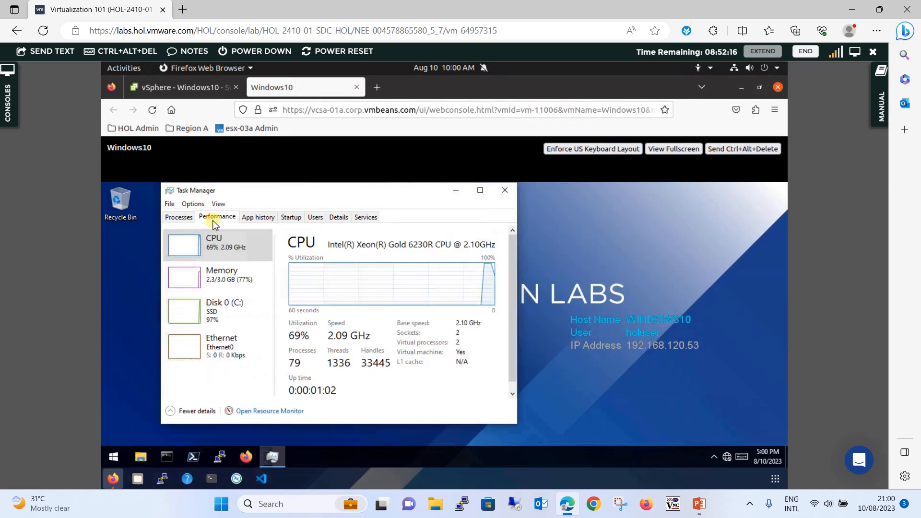
left_click(227, 249)
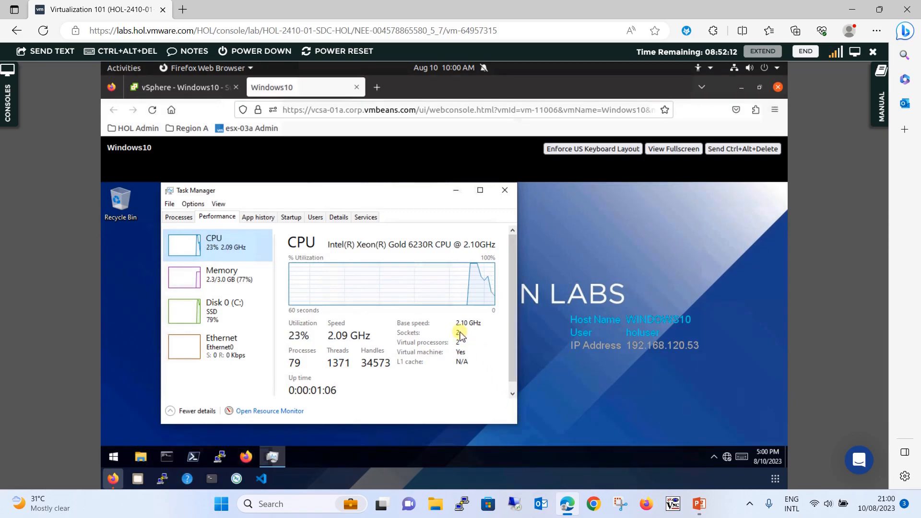
left_click(237, 281)
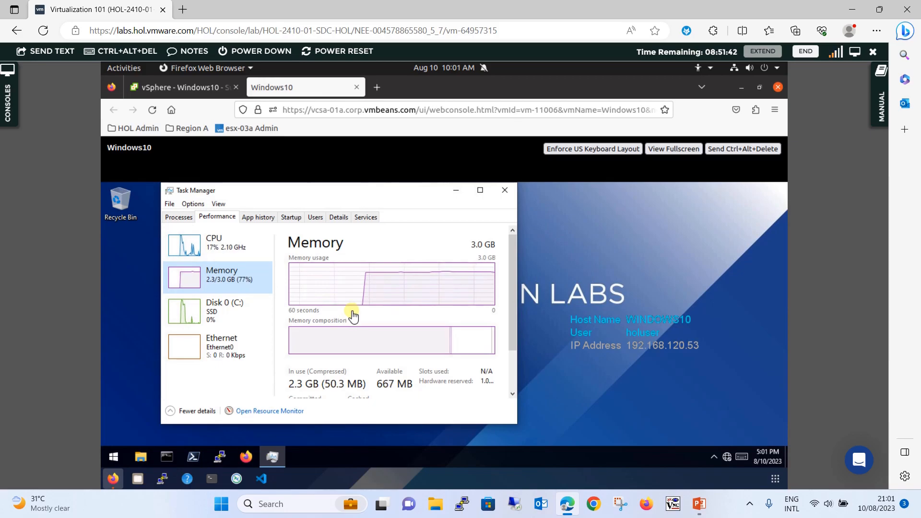
left_click(568, 507)
left_click(567, 505)
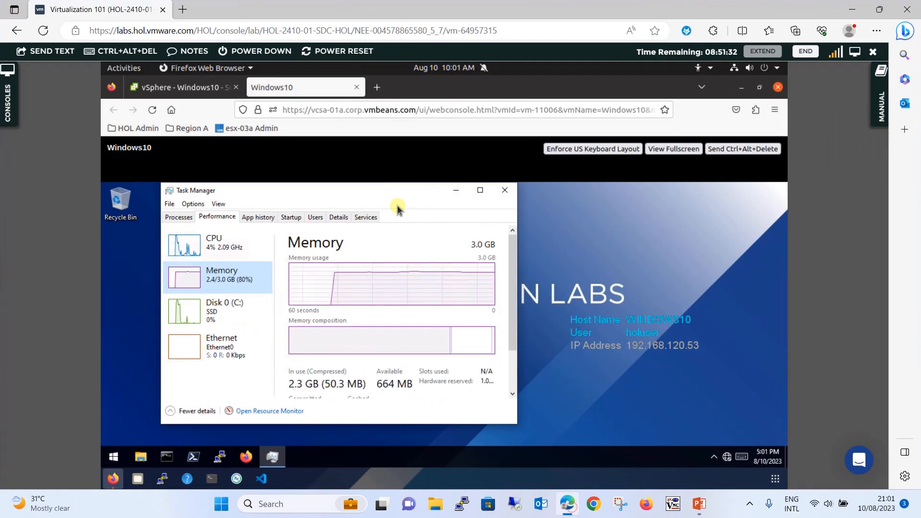
- Google 'vmware hcl' in a new tab and open the VMware Compatibility Guide – System Search result
left_click(183, 9)
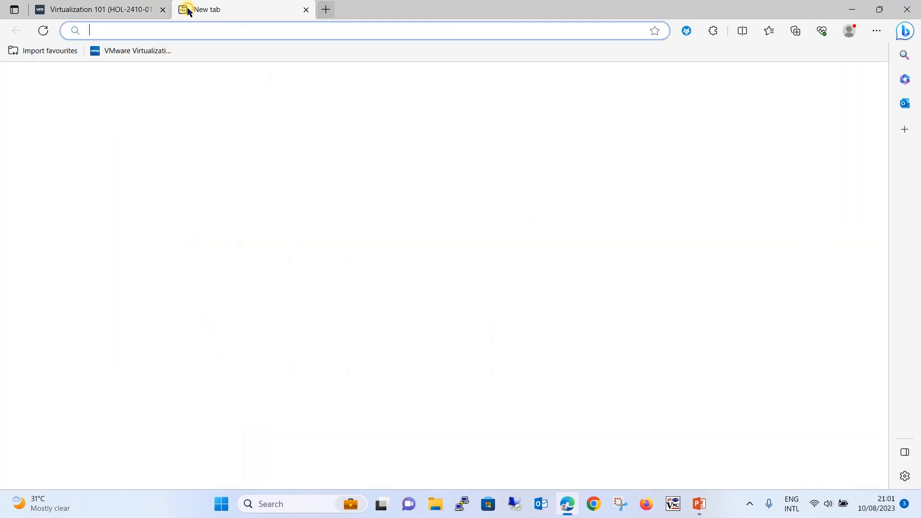
type("google")
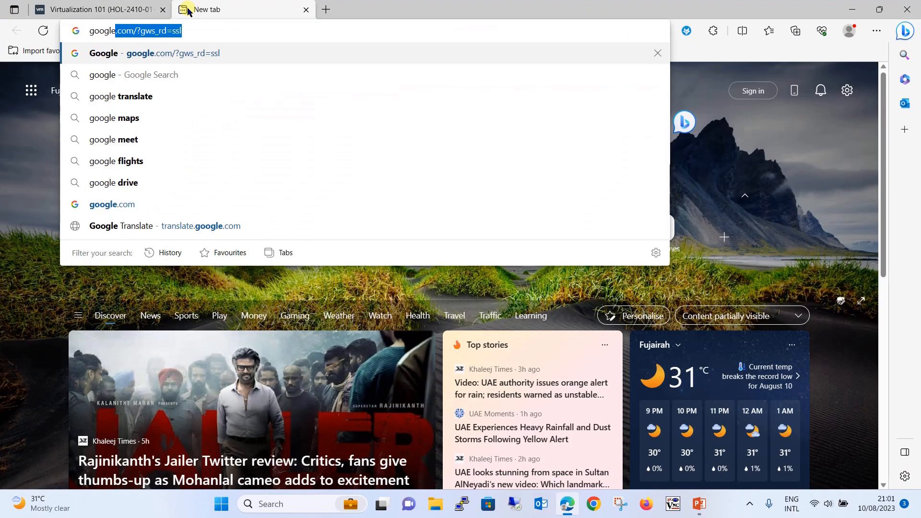
key("Return")
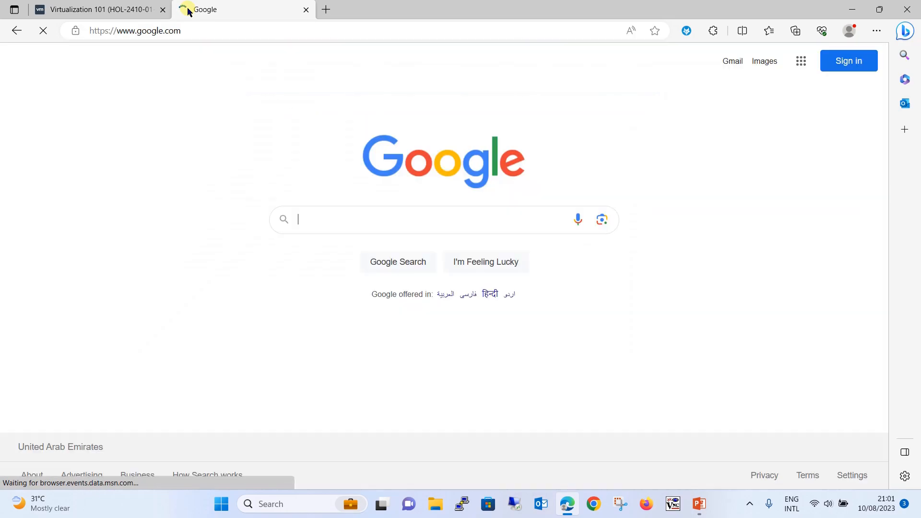
type("vmwa")
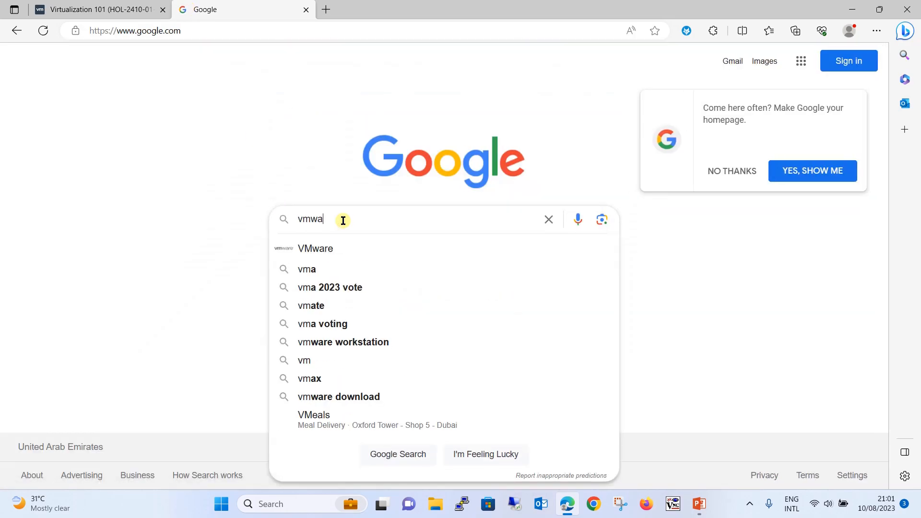
type("re hcl")
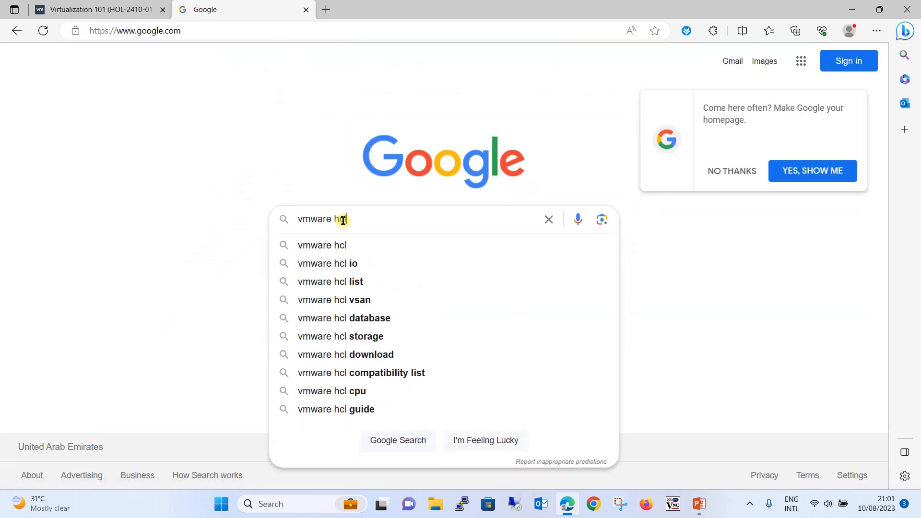
key("Return")
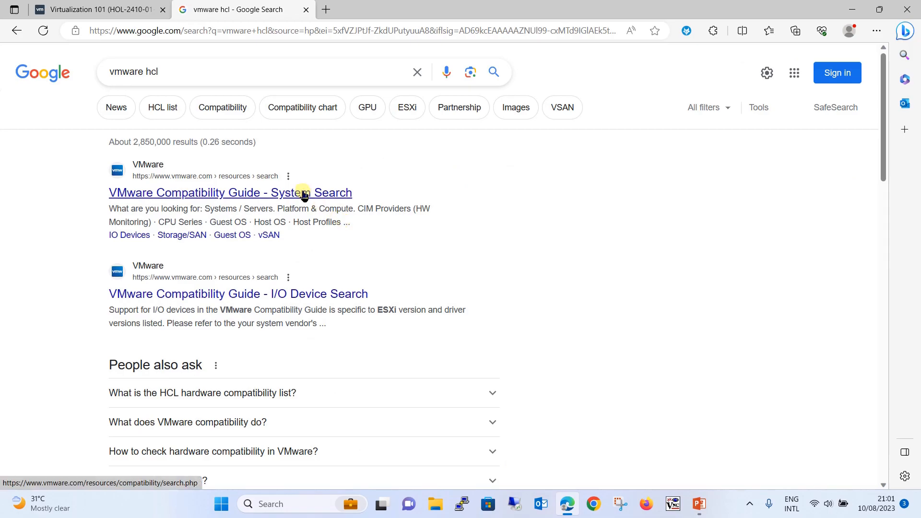
left_click(304, 194)
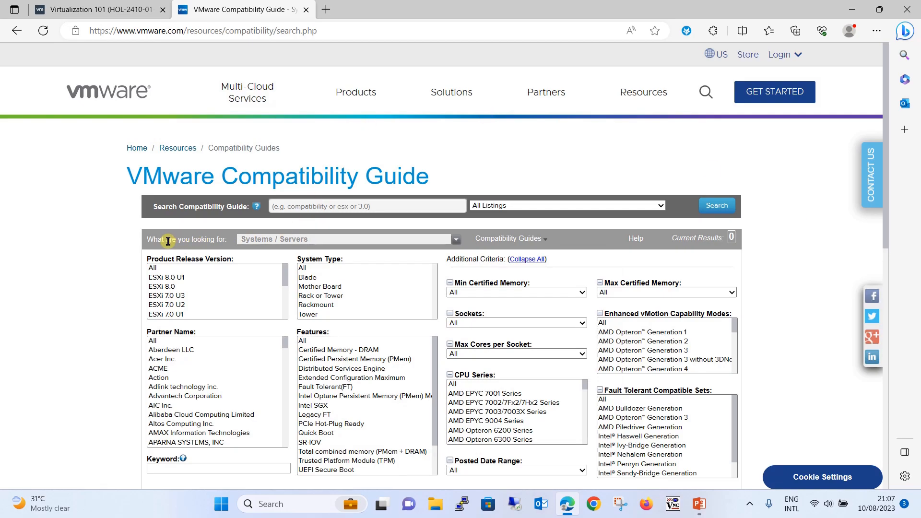
- Search the Guest OS guide for VMware Inc operating systems supporting Hot Add Memory
left_click(310, 239)
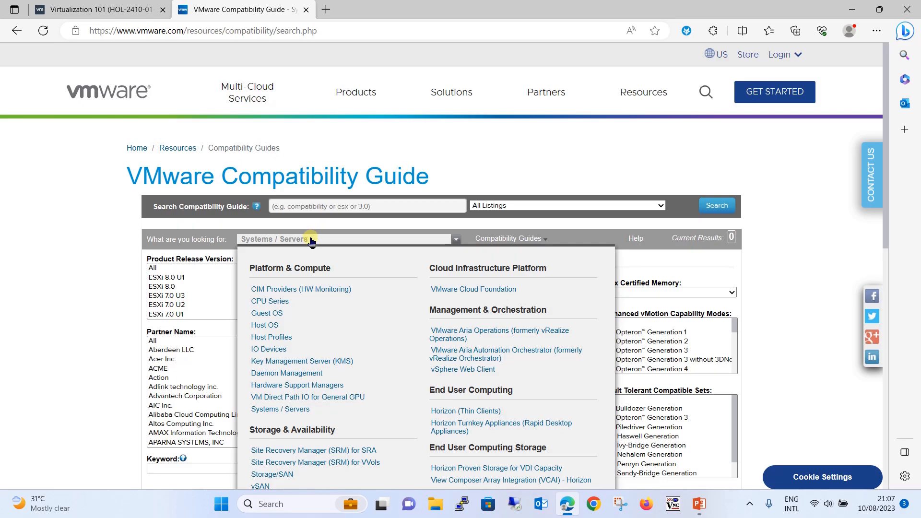
left_click(266, 317)
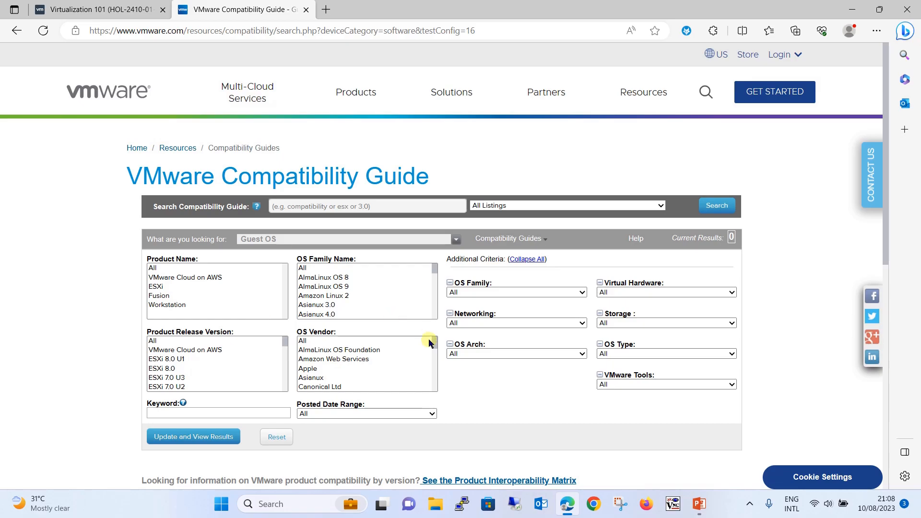
left_click(316, 373)
key("v")
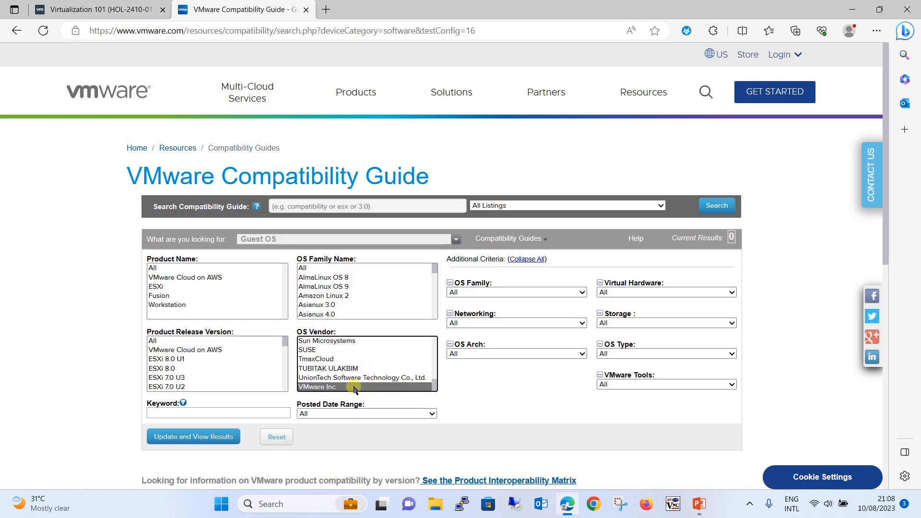
left_click(645, 291)
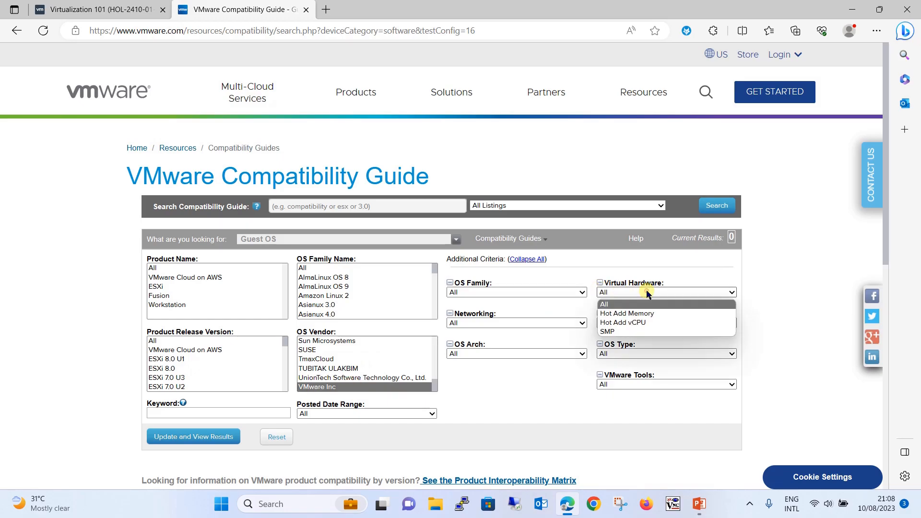
left_click(639, 314)
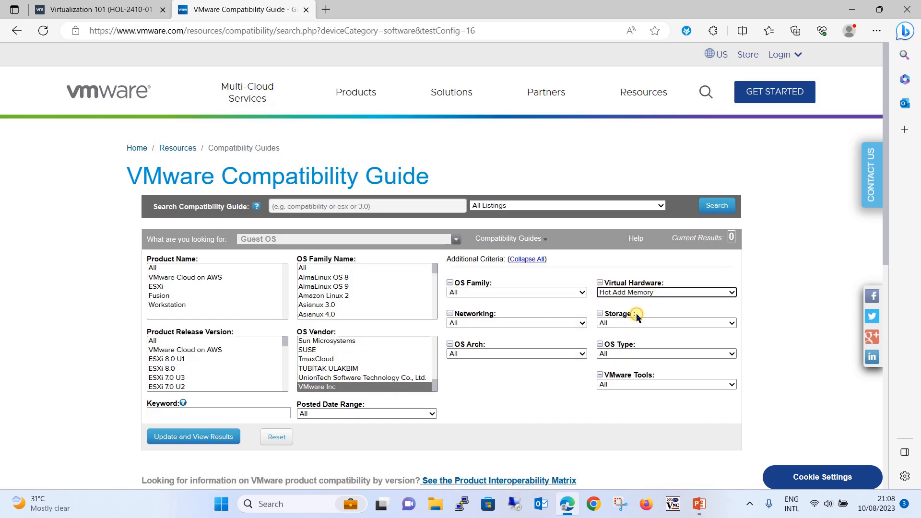
left_click(222, 436)
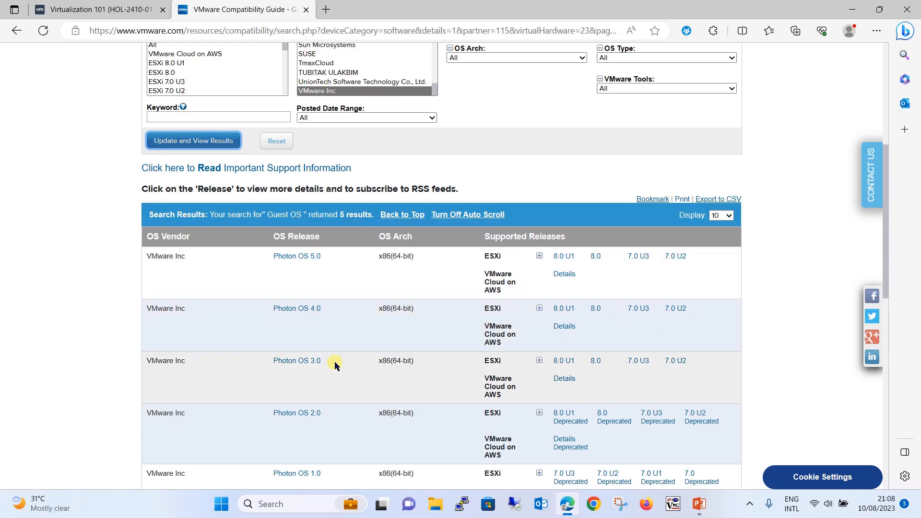
scroll(335, 362, "down", 3)
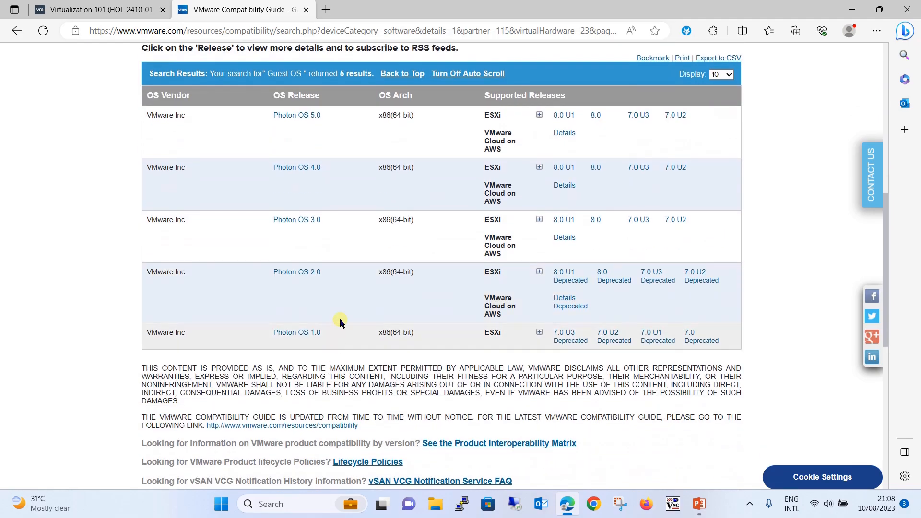
scroll(323, 191, "up", 4)
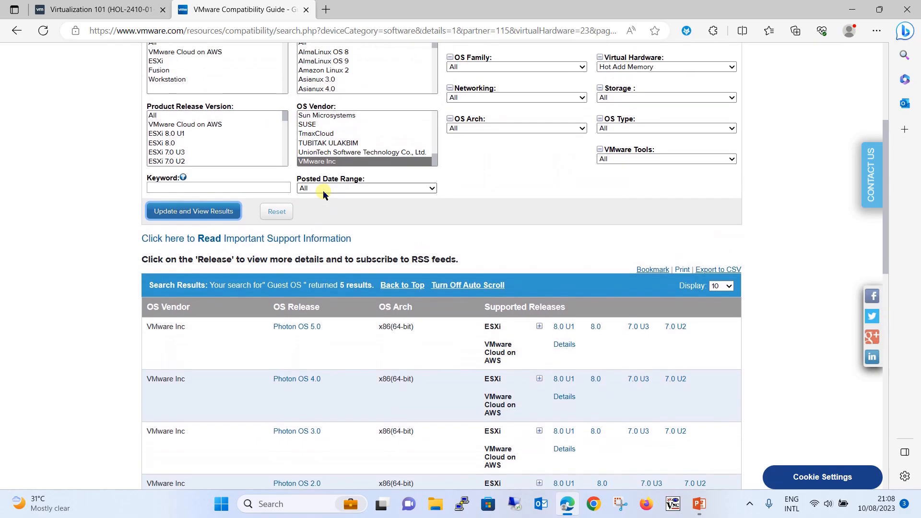
scroll(323, 191, "up", 1)
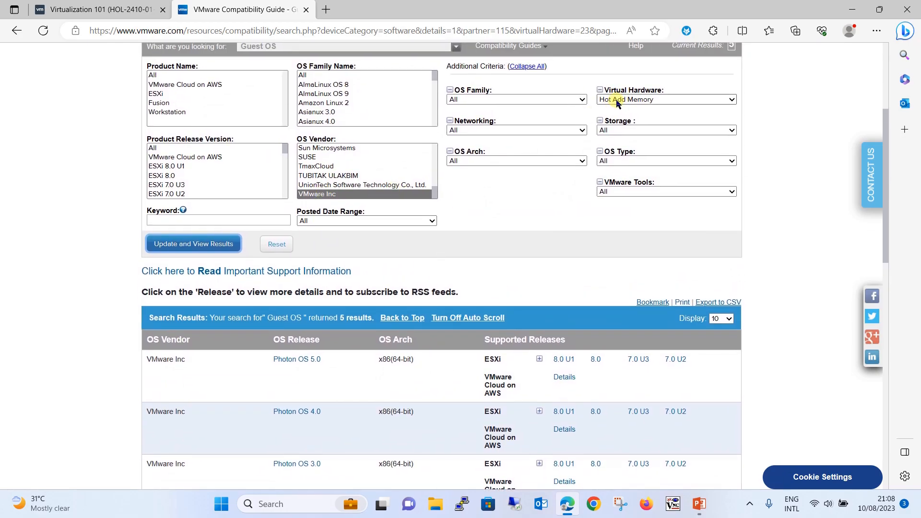
- Change the virtual hardware filter to Hot Add vCPU, returning Photon OS 1.0–5.0
left_click(617, 104)
left_click(617, 134)
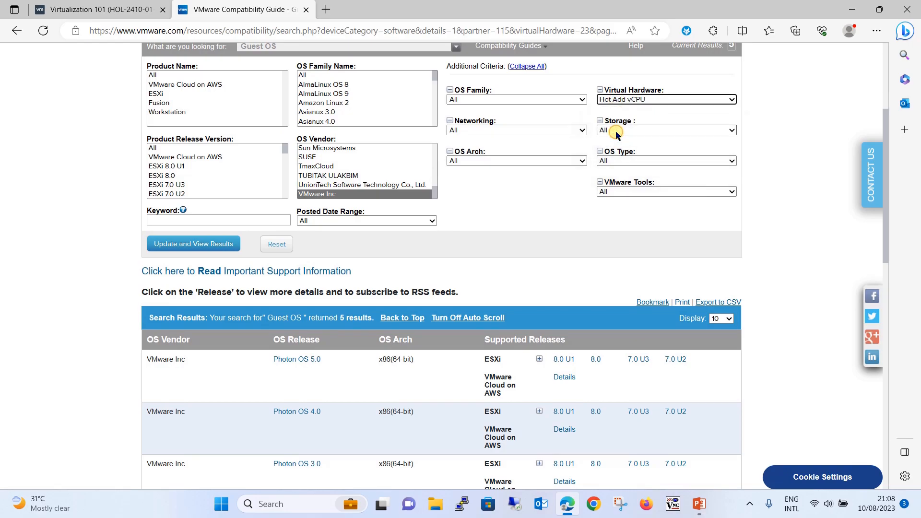
left_click(194, 245)
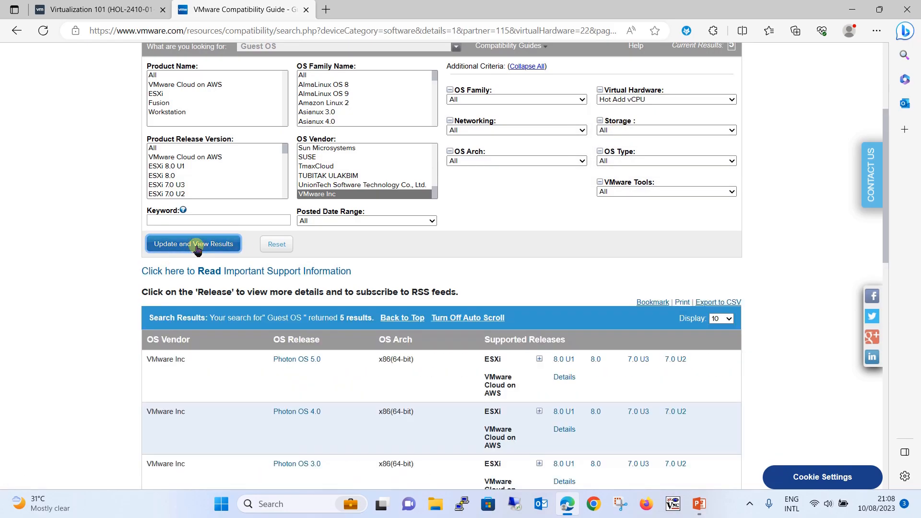
scroll(315, 362, "down", 3)
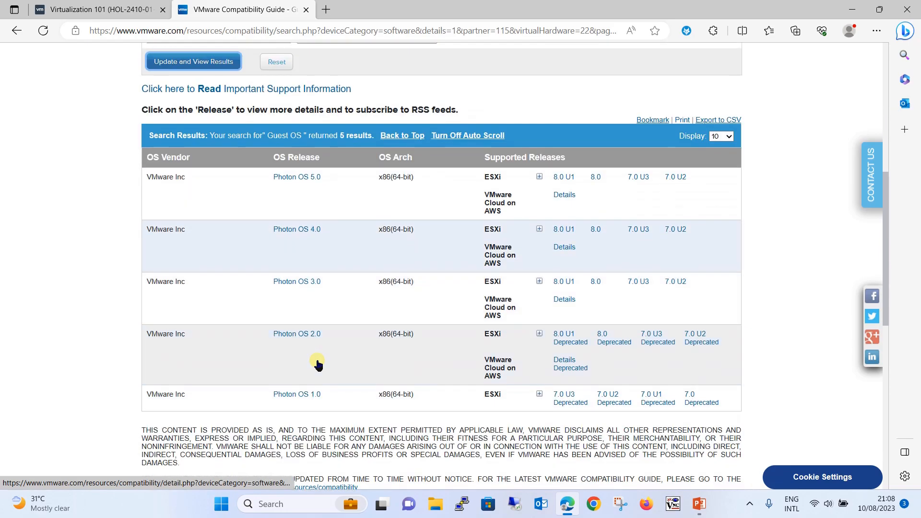
mouse_move(317, 364)
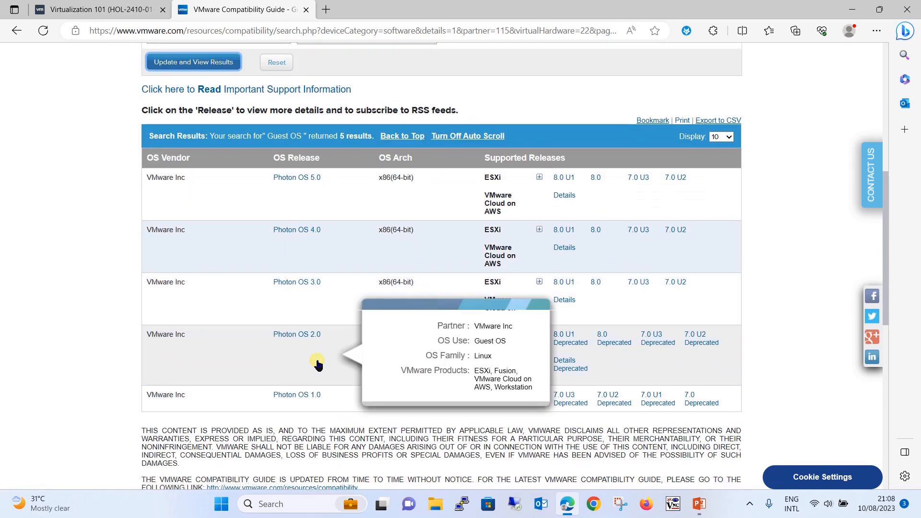
scroll(317, 364, "up", 4)
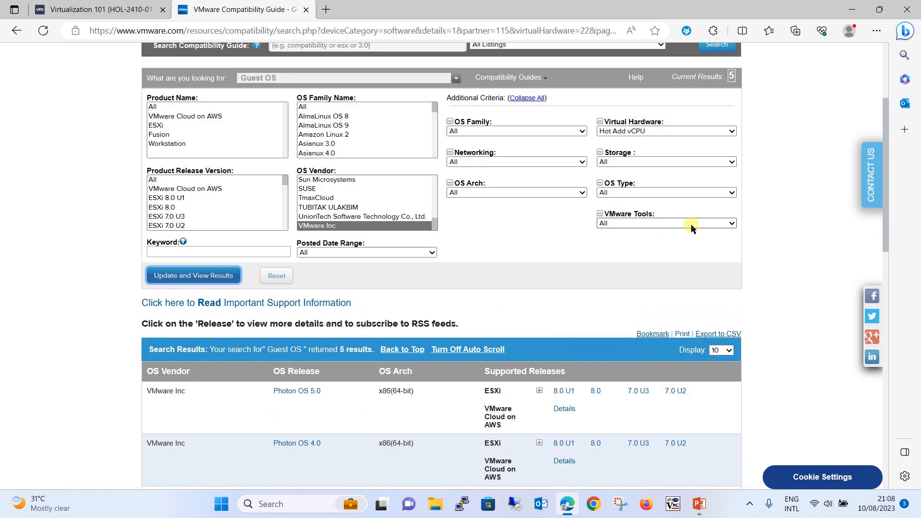
- Filter the Guest OS search to OS vendor Microsoft with Virtual Hardware Hot Add Memory, and update results
left_click(369, 218)
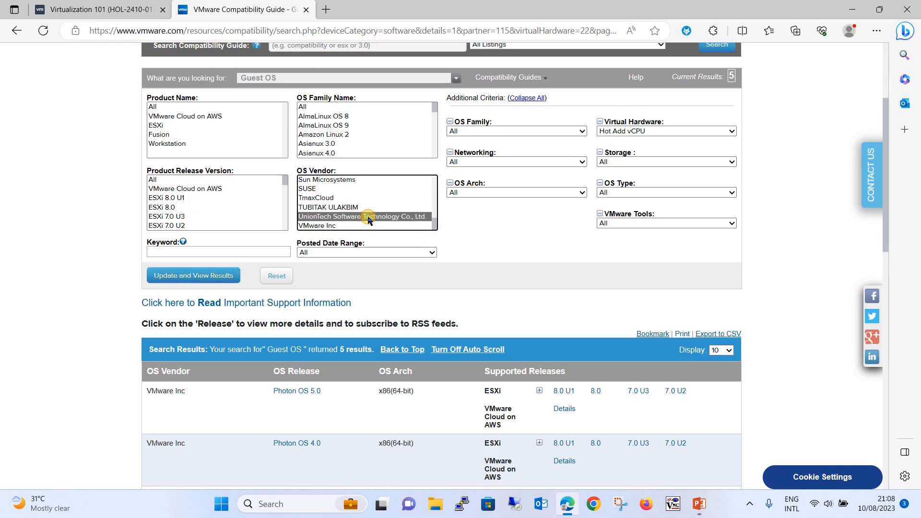
key("m")
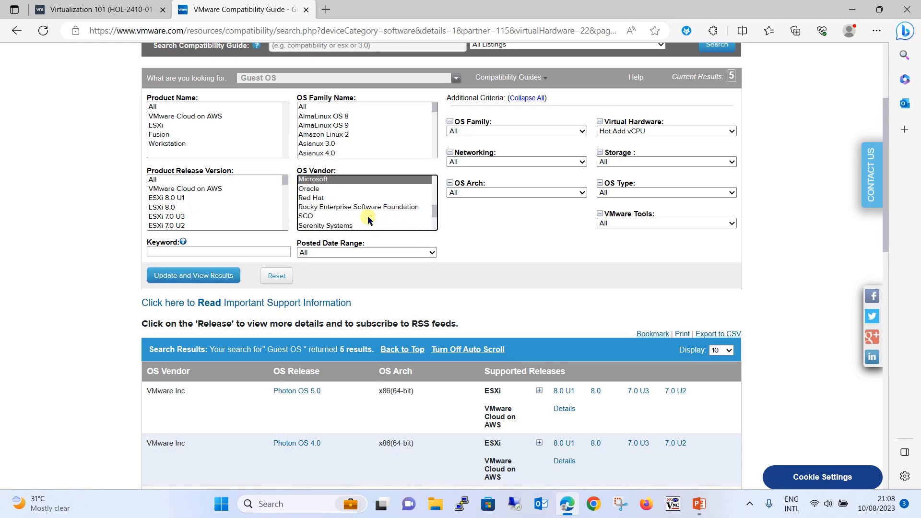
left_click(651, 135)
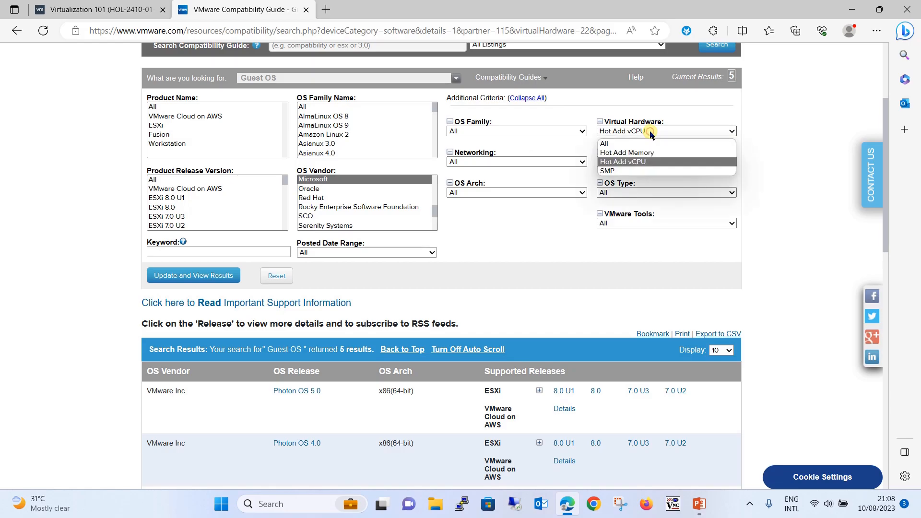
left_click(629, 154)
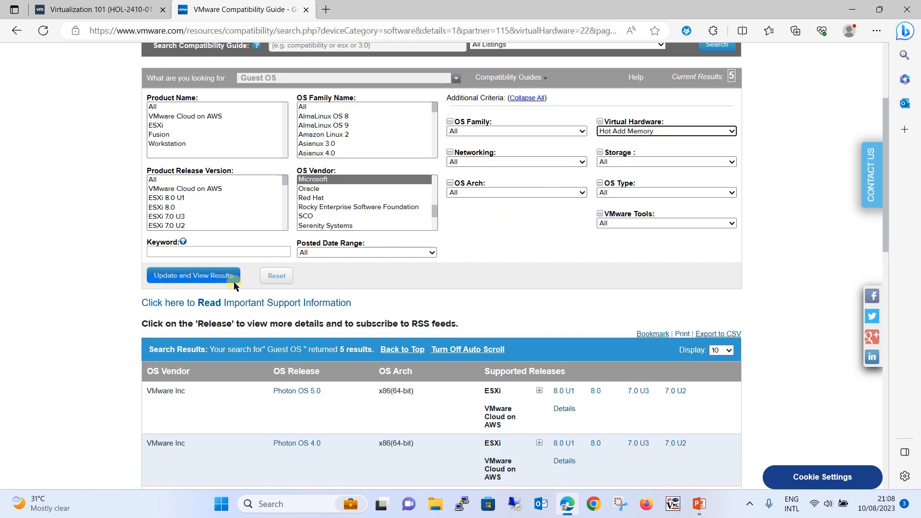
left_click(214, 277)
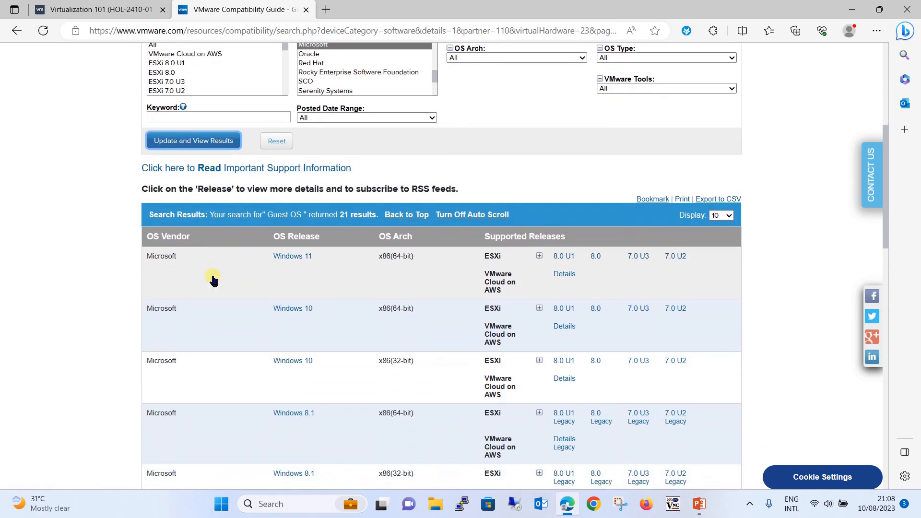
- Review the 21 results, including Windows 11, 10, 8.1 and Server 2012–2022
mouse_move(214, 280)
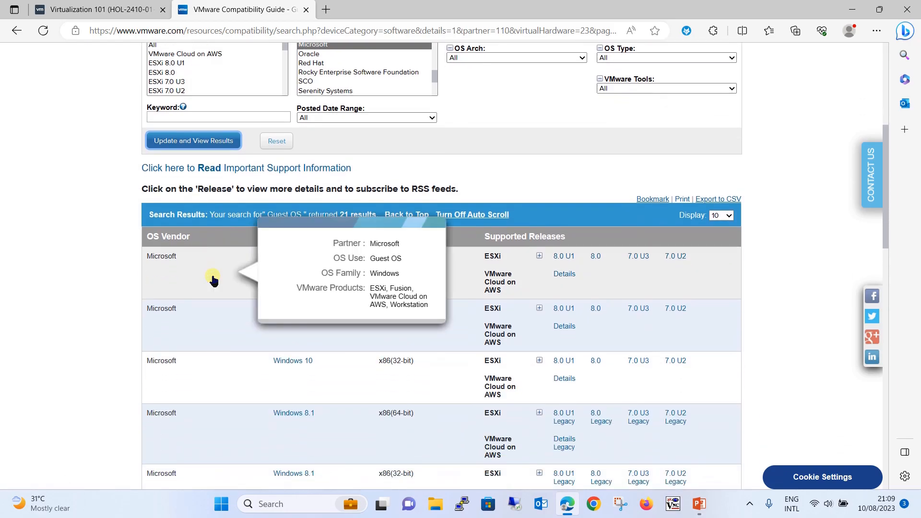
scroll(485, 193, "up", 2)
scroll(486, 193, "down", 2)
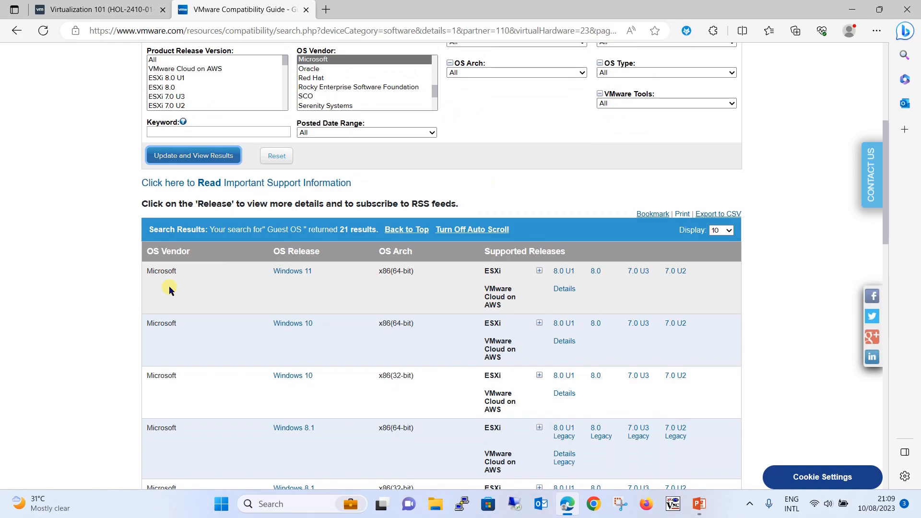
mouse_move(294, 331)
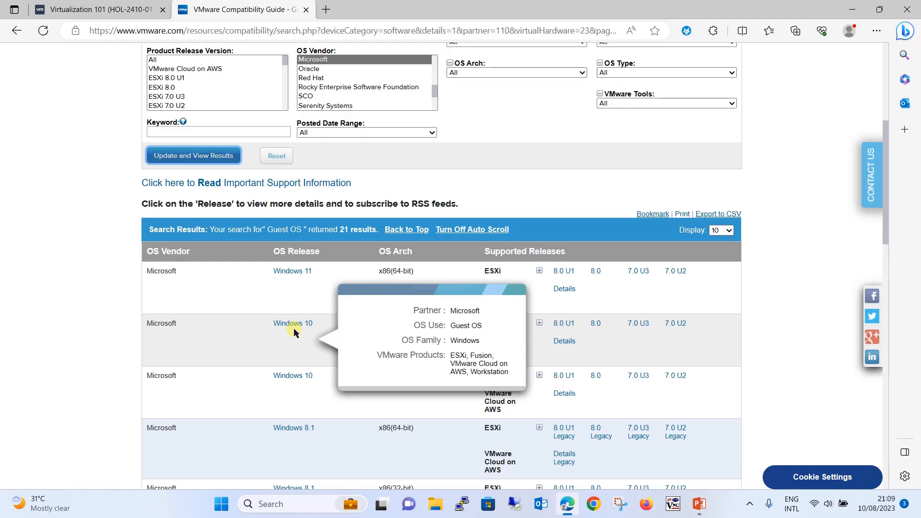
scroll(294, 329, "down", 2)
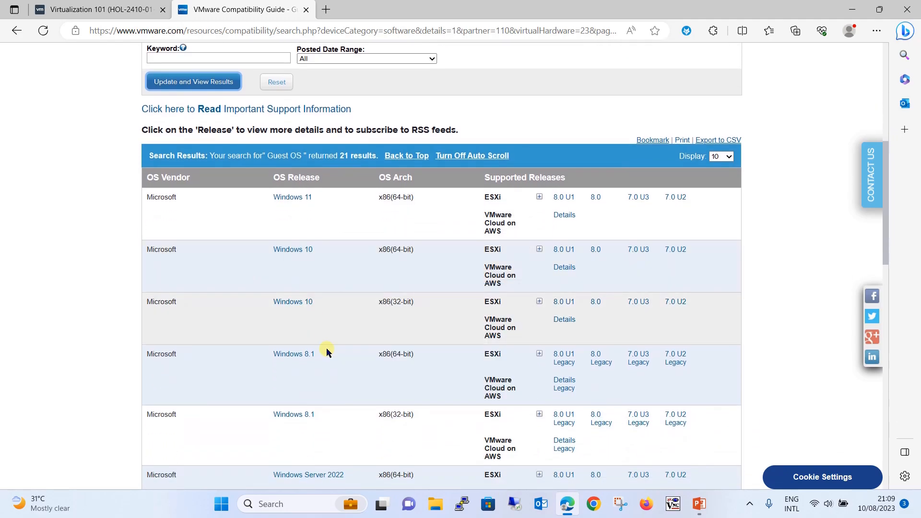
scroll(326, 347, "down", 3)
scroll(327, 348, "down", 6)
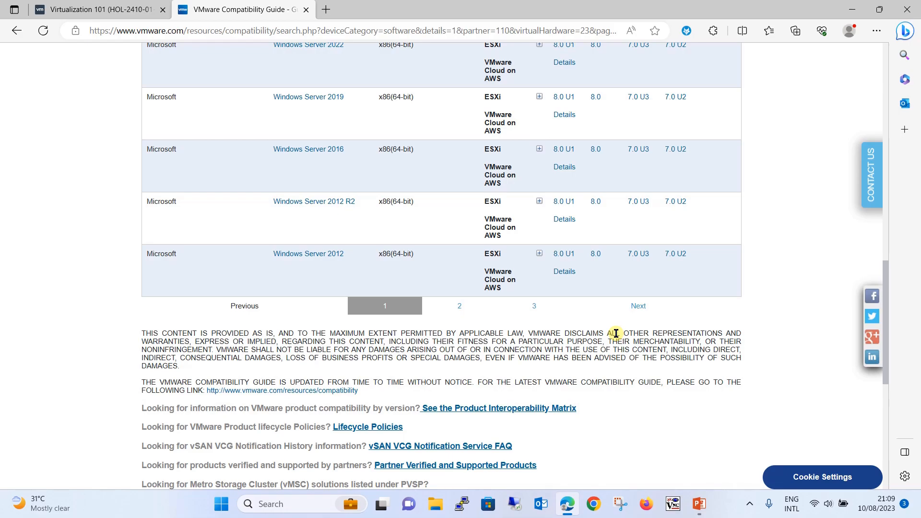
scroll(616, 333, "up", 15)
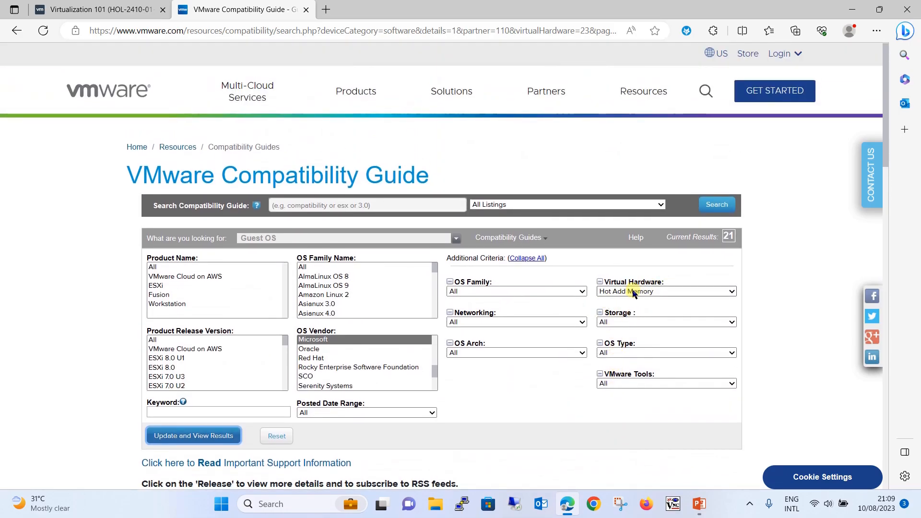
- Change the Virtual Hardware filter to Hot Add vCPU and refresh the results
left_click(633, 292)
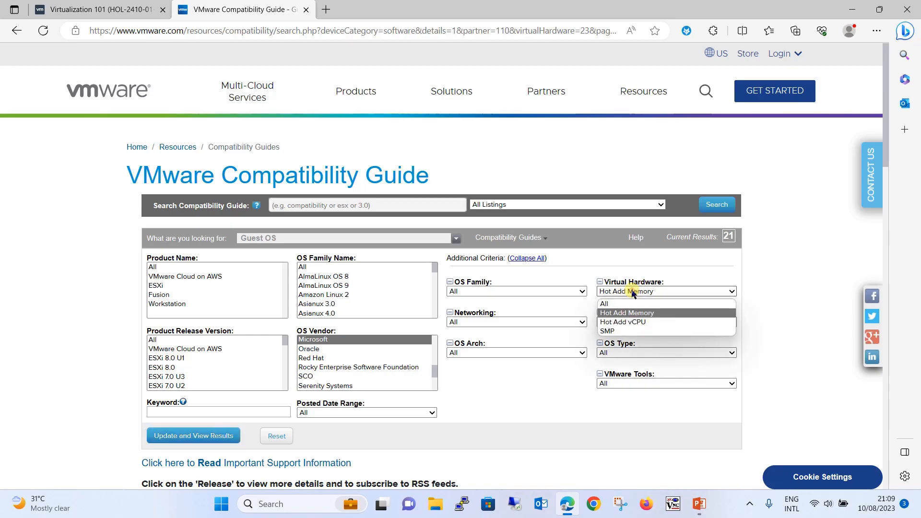
left_click(625, 321)
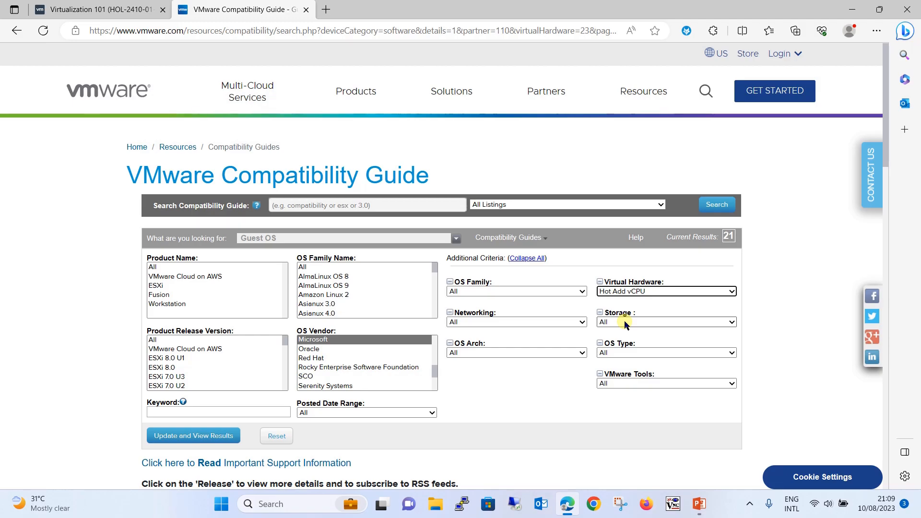
left_click(220, 439)
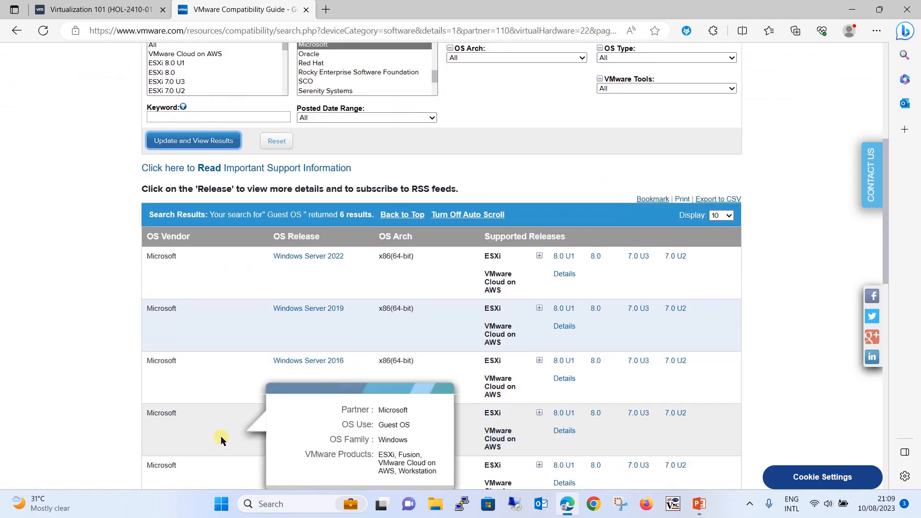
- Review the six Windows Server 2012–2022 results and their support notes, then return to the Virtualization 101 lab console
scroll(335, 309, "up", 3)
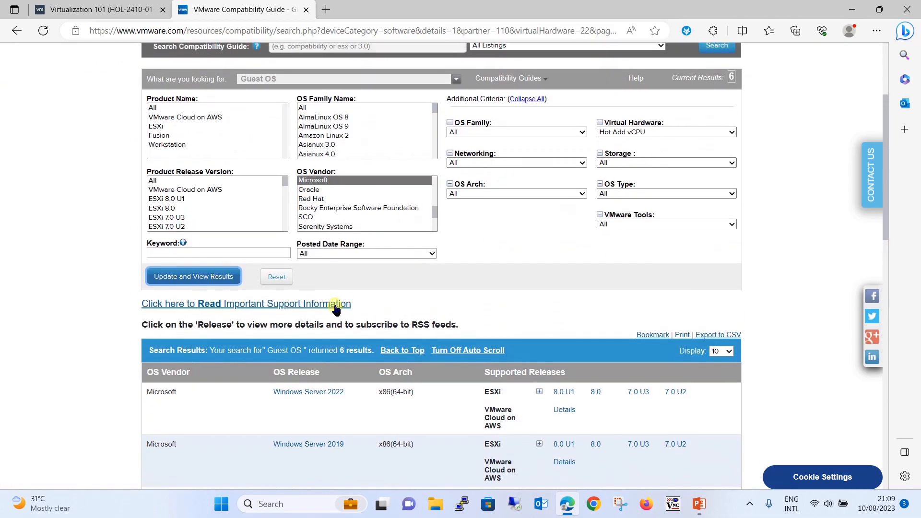
scroll(335, 309, "down", 8)
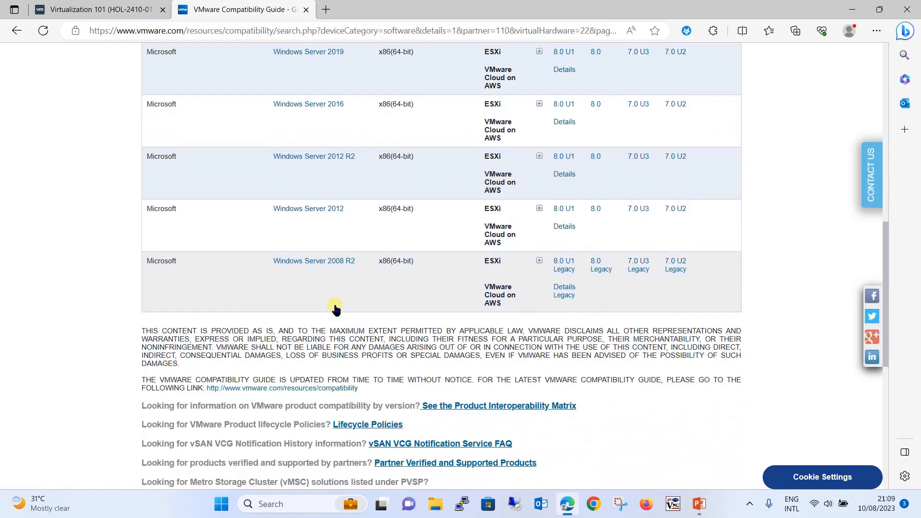
mouse_move(335, 309)
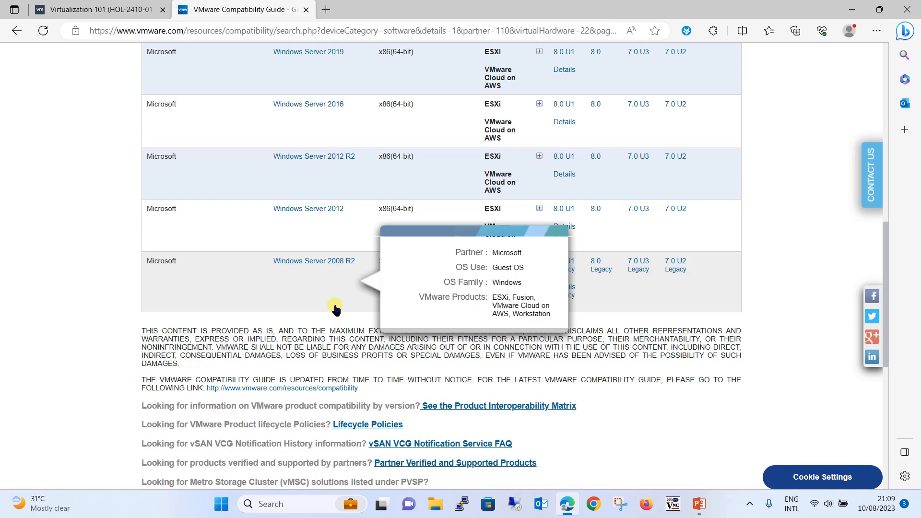
scroll(335, 309, "up", 5)
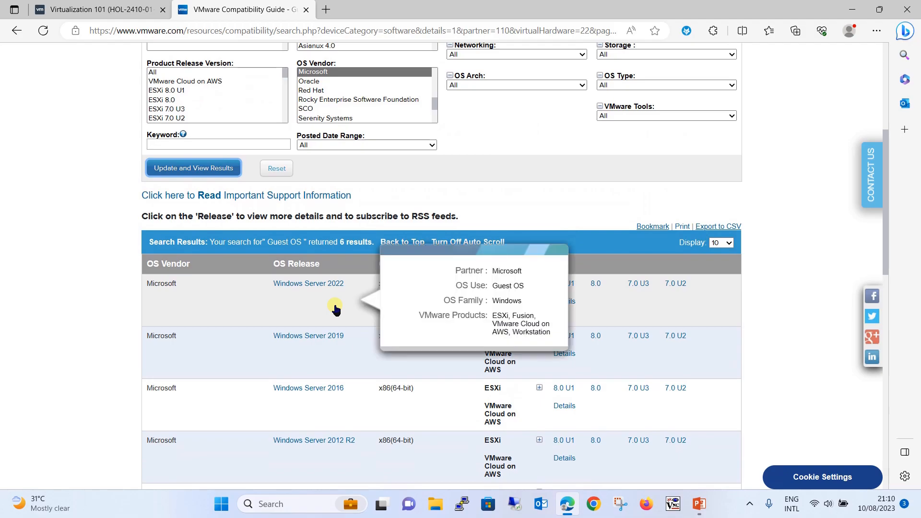
scroll(335, 310, "up", 2)
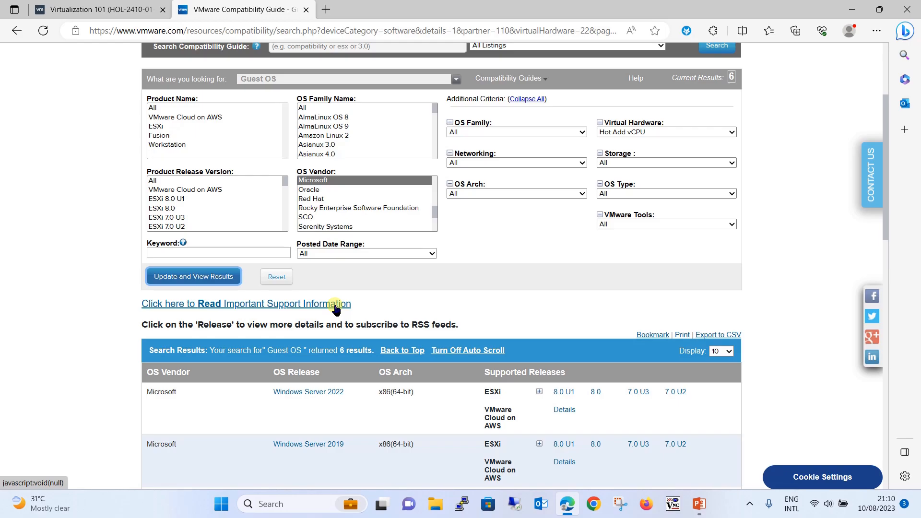
left_click(335, 305)
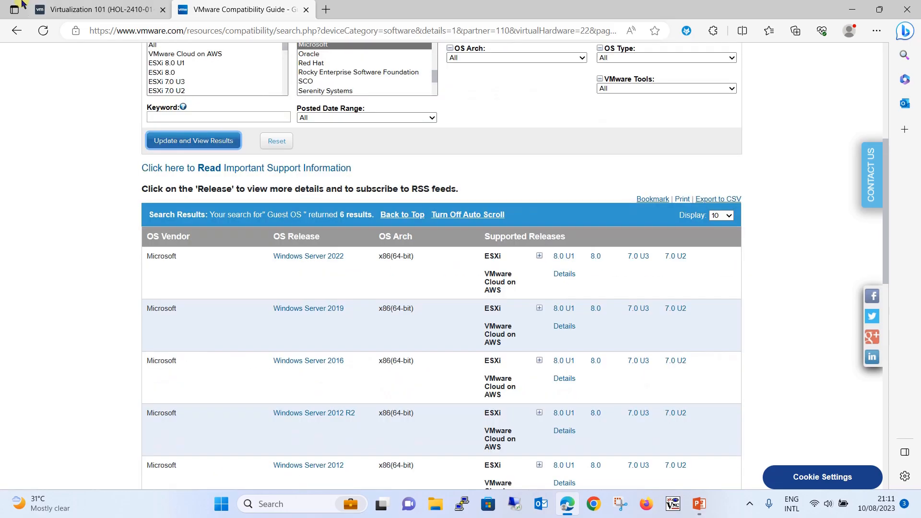
left_click(80, 8)
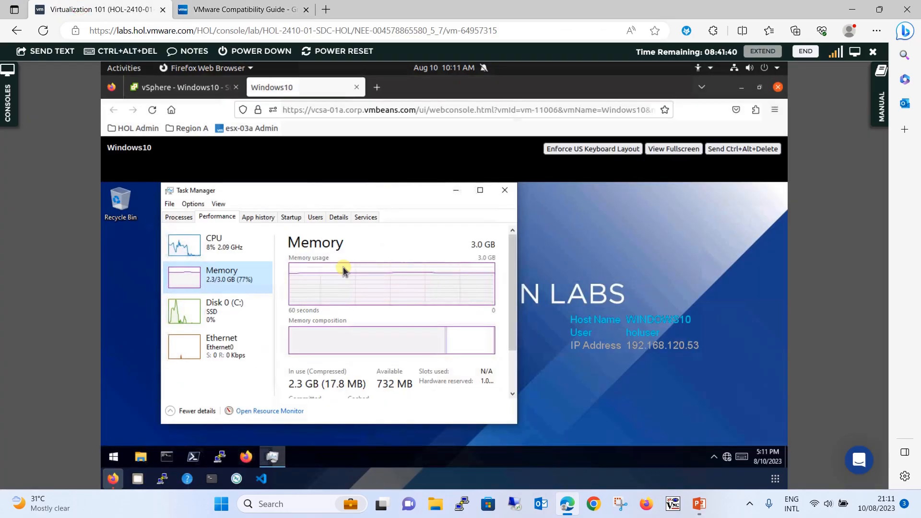